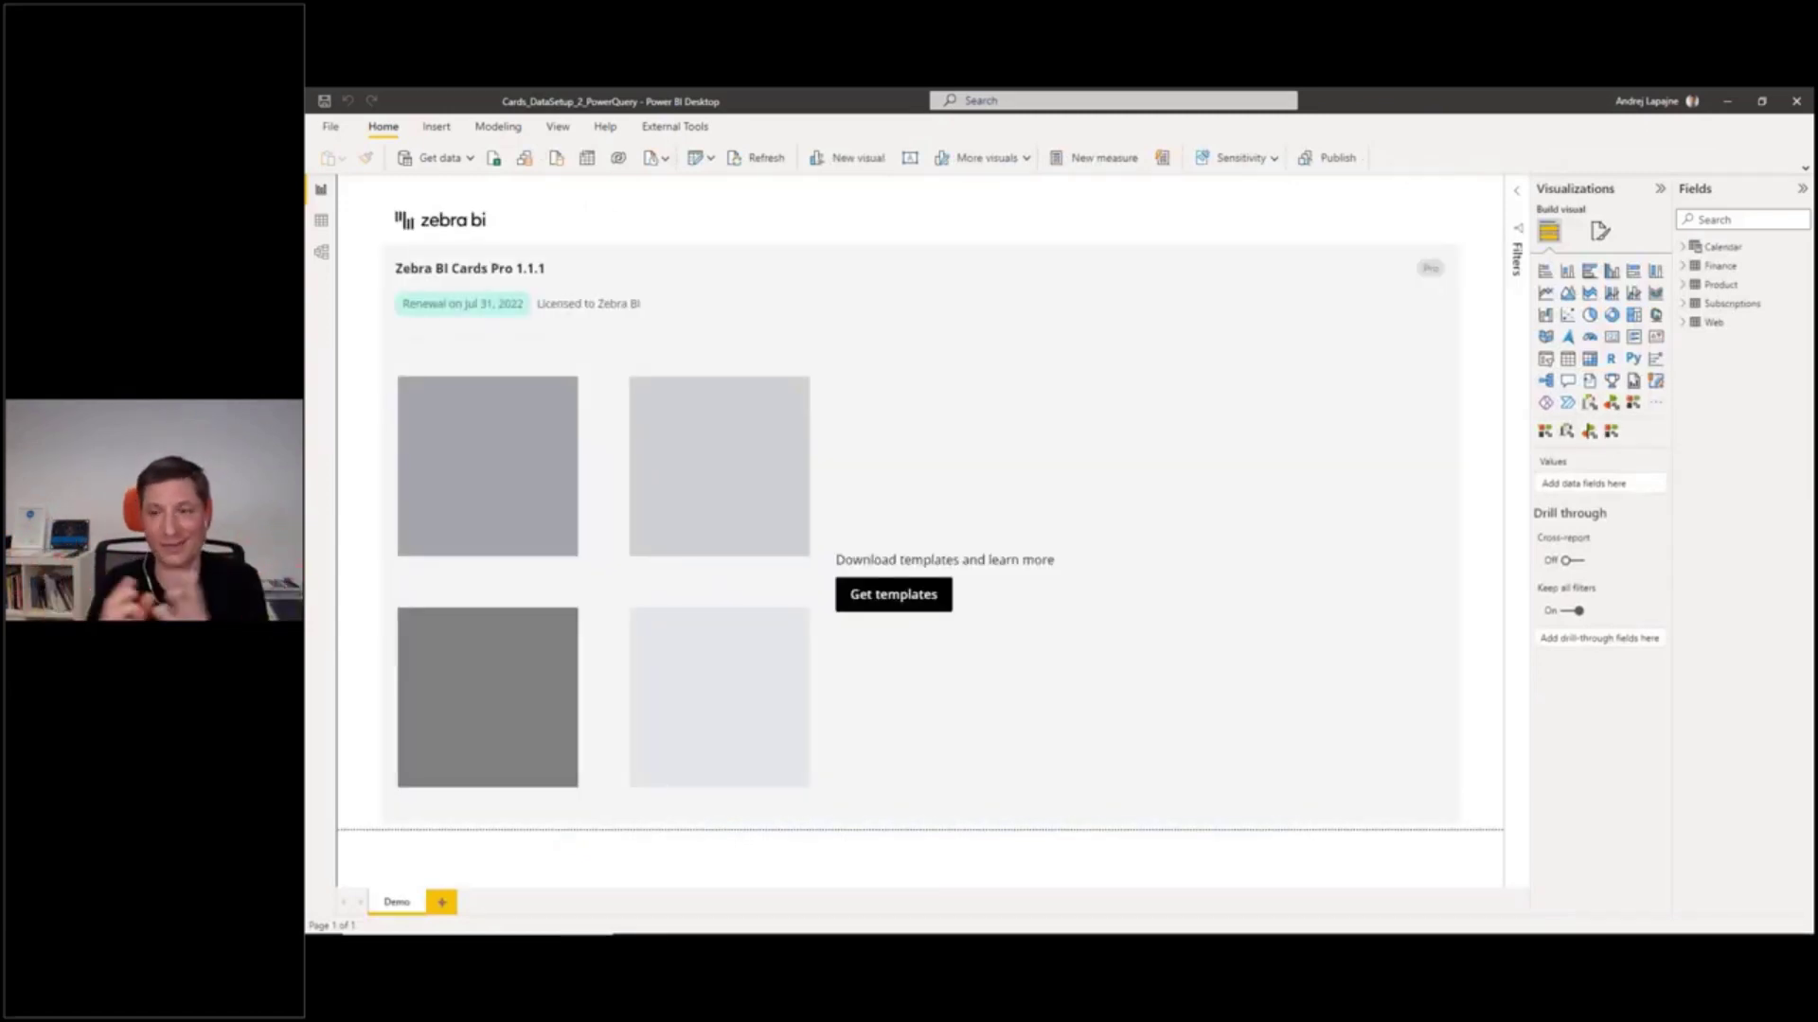
Review the Finance, Web and Subscriptions fields, then view the model relationship diagram
left_click(1683, 266)
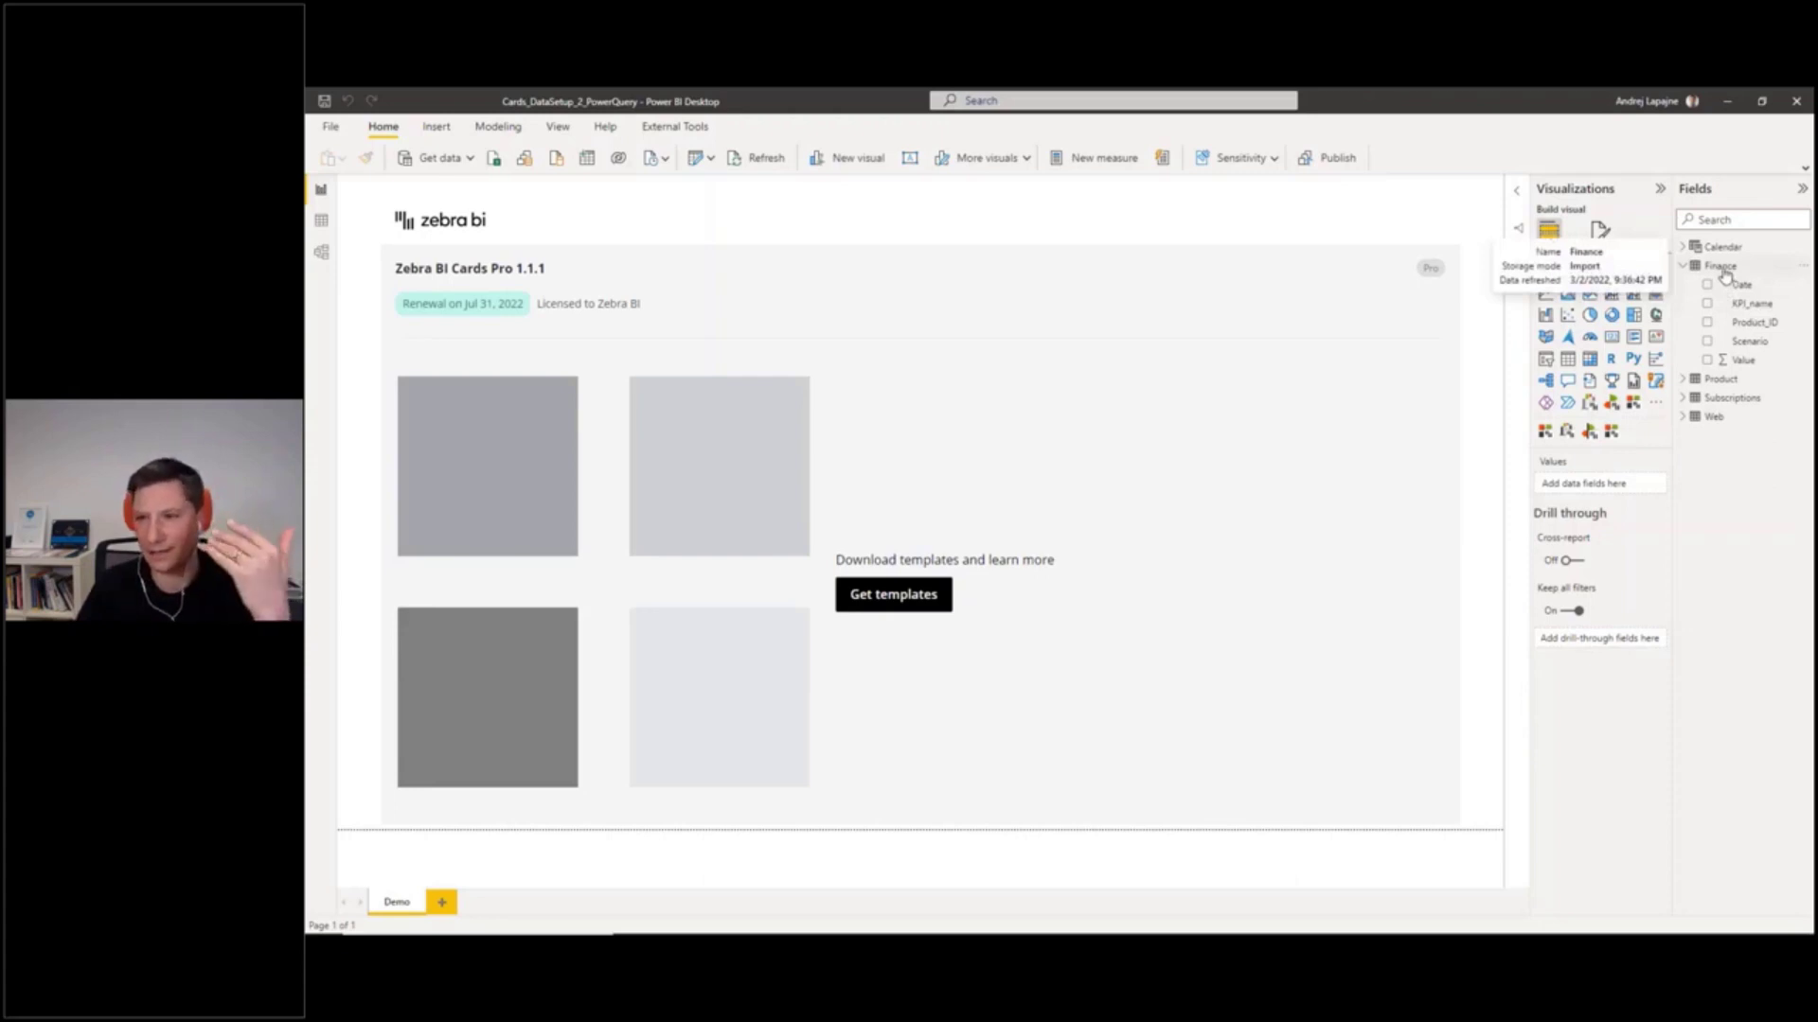
left_click(1723, 268)
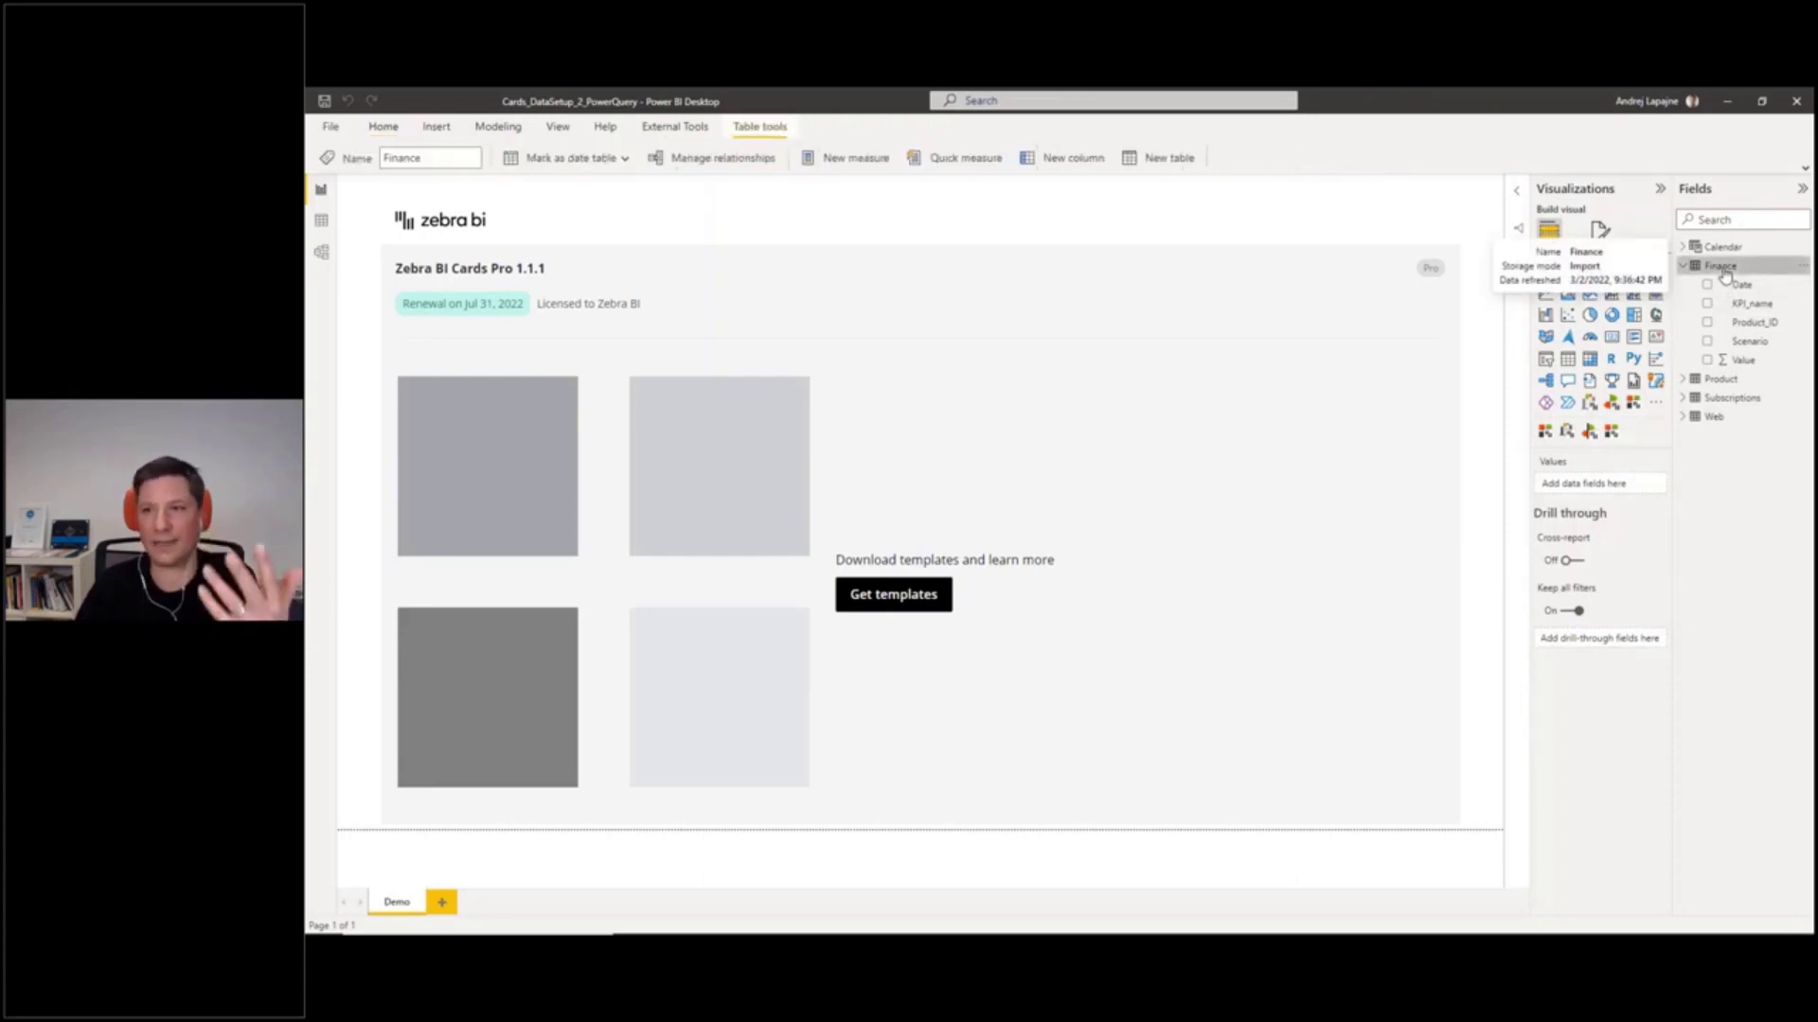
left_click(1684, 417)
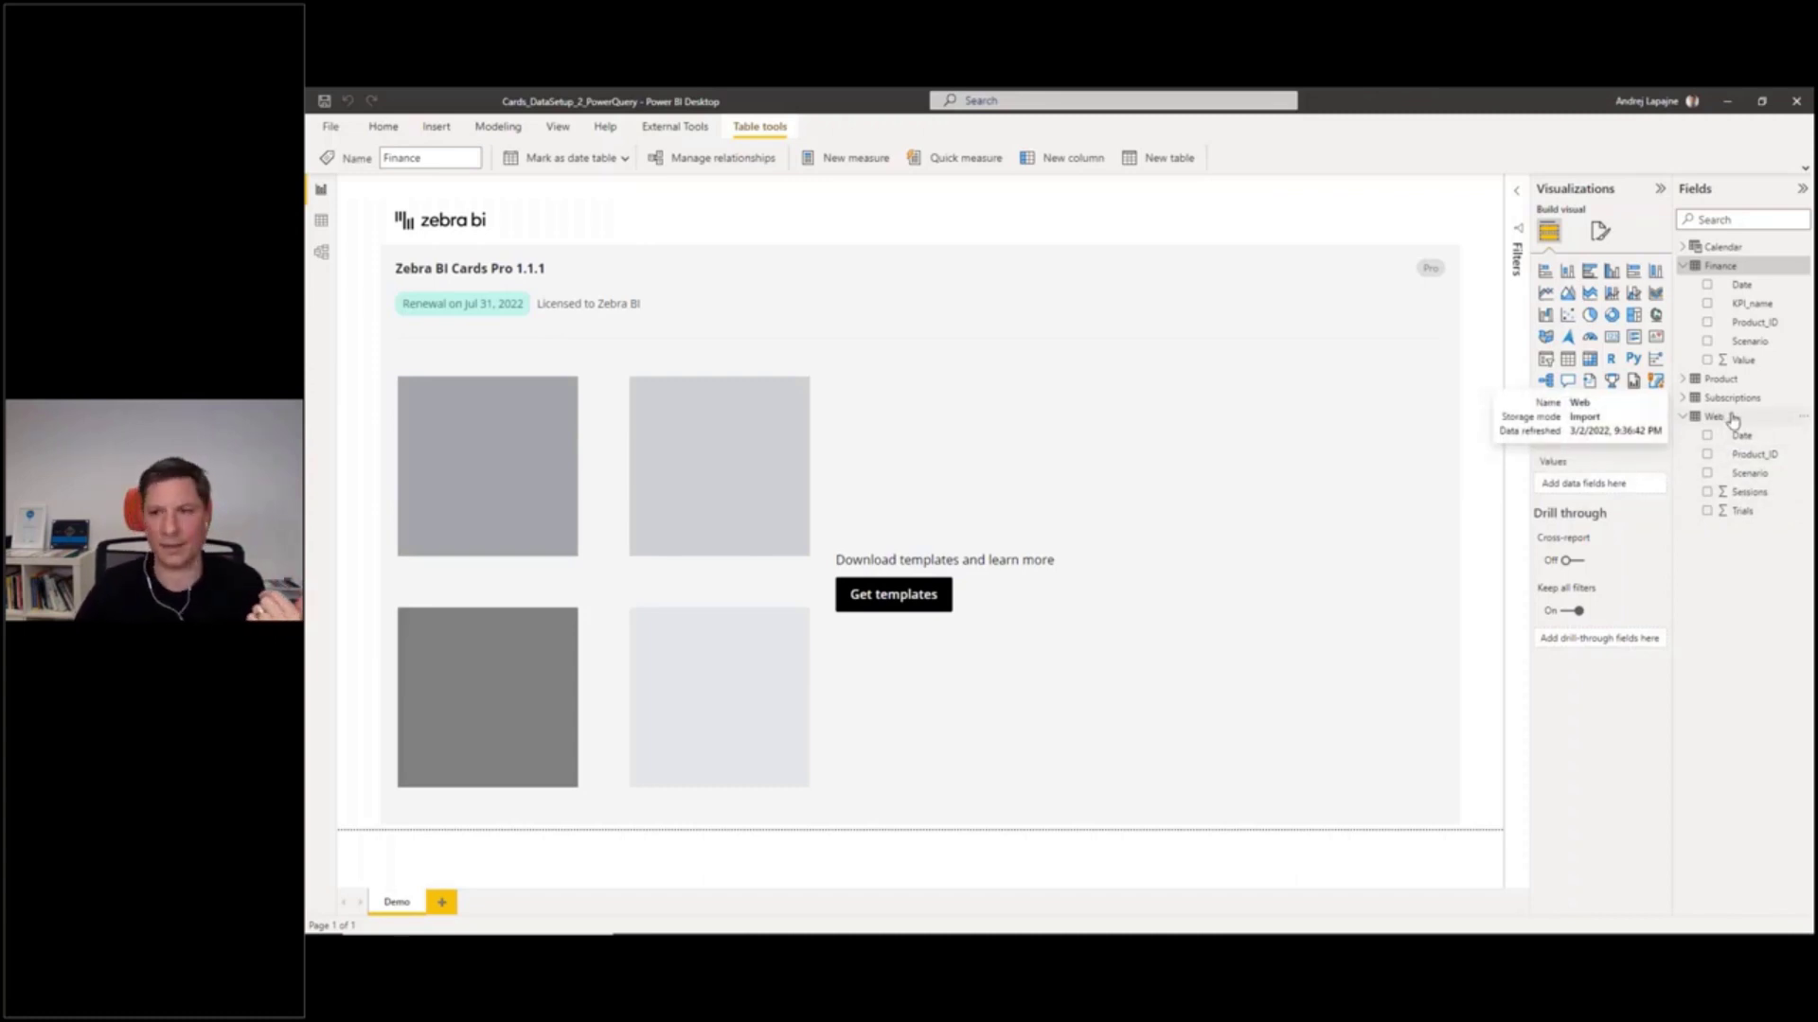
left_click(1686, 405)
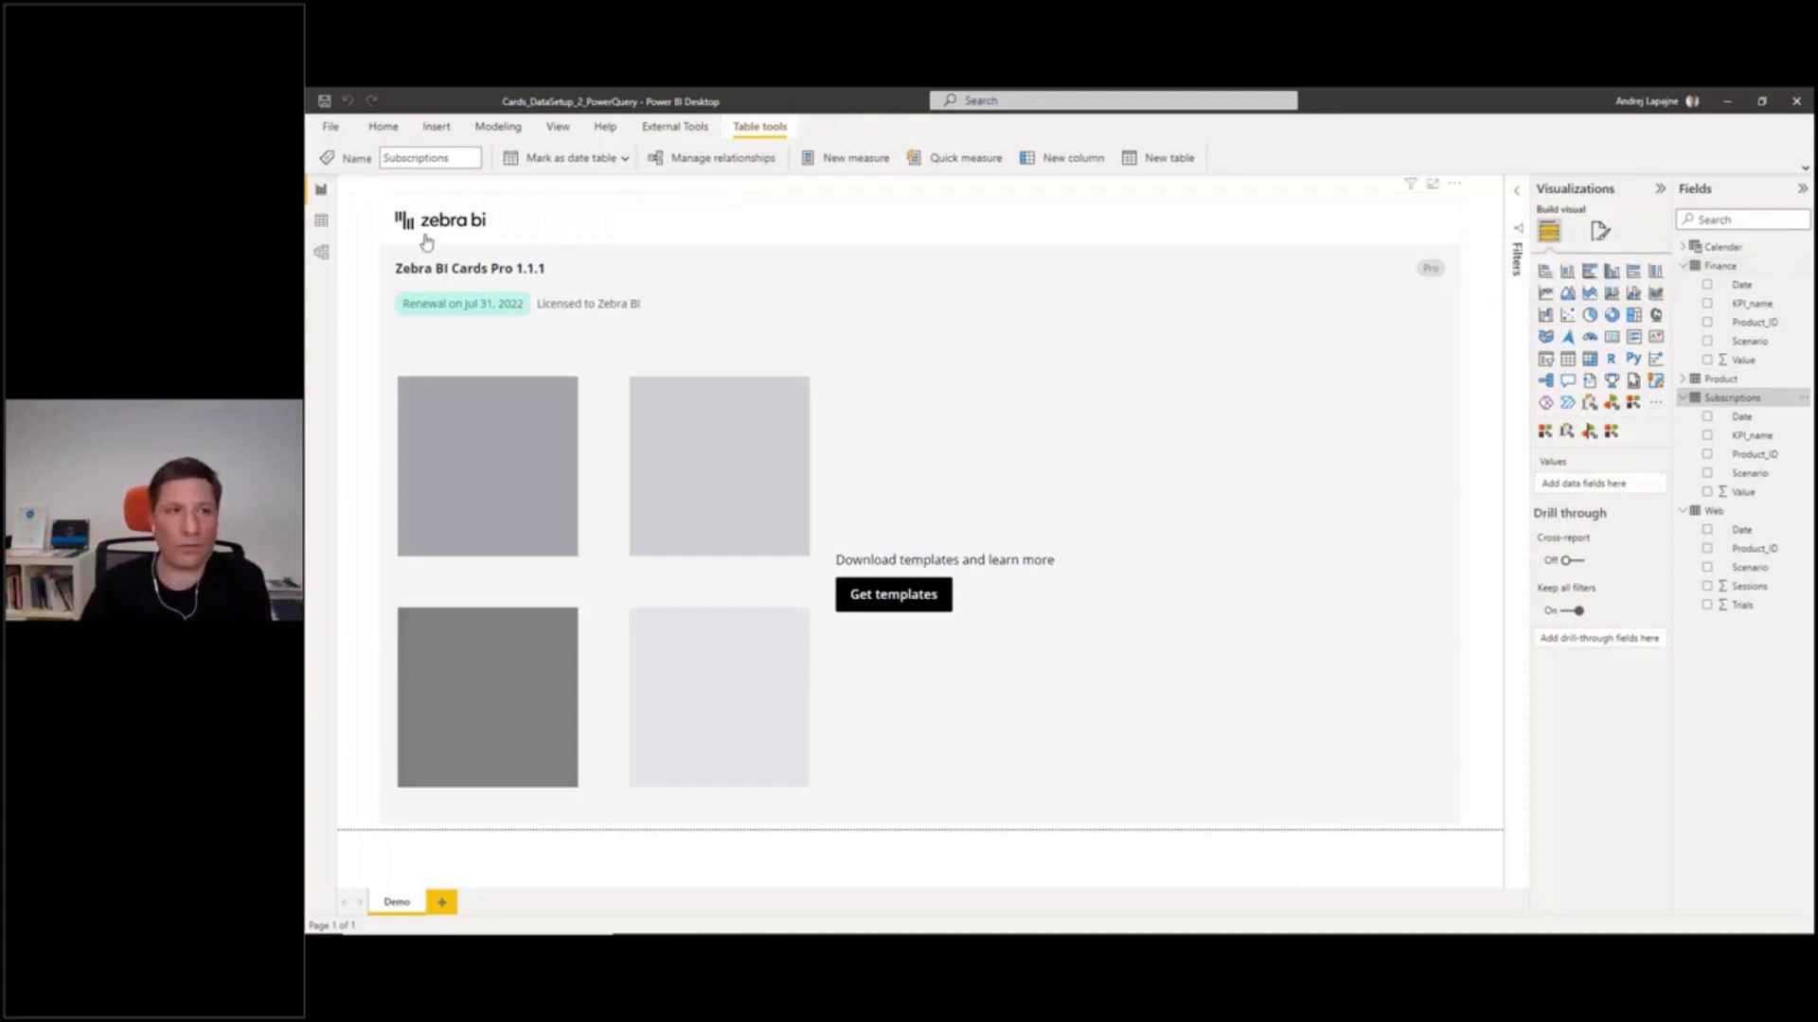
left_click(322, 252)
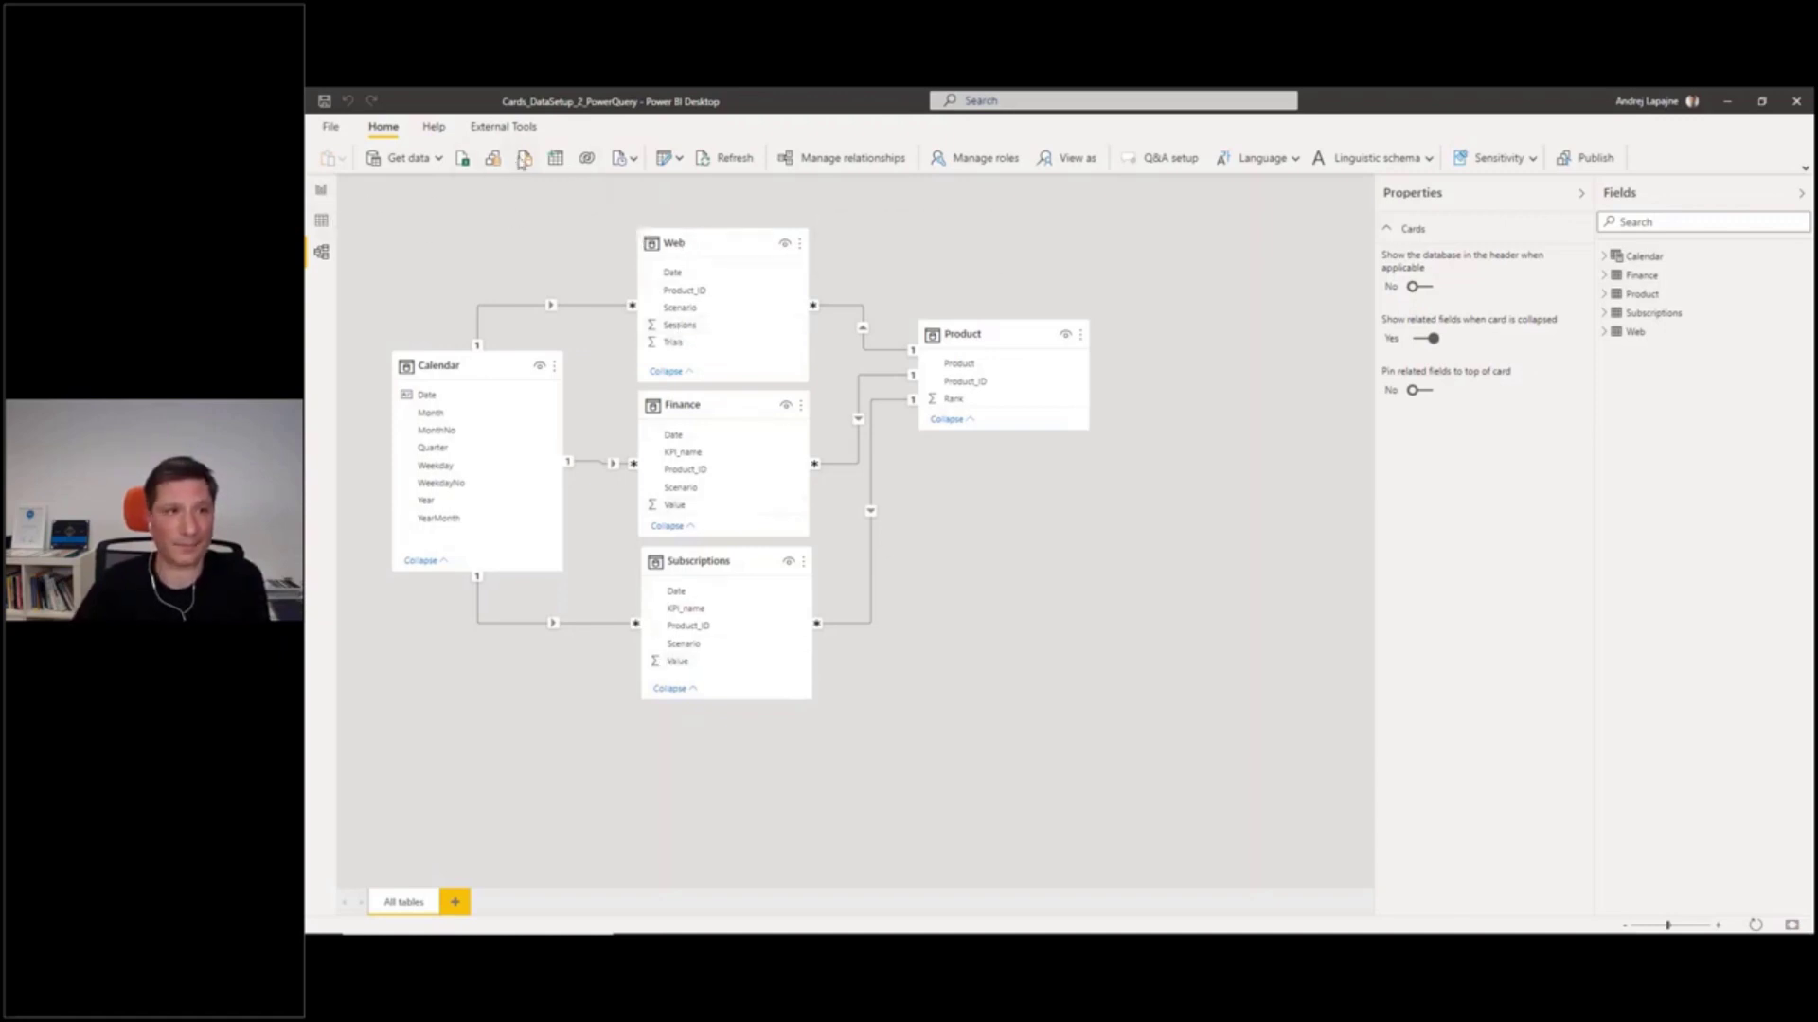
In Power Query, inspect Finance's KPI_name, Value and Scenario columns, then preview the Web query
left_click(667, 161)
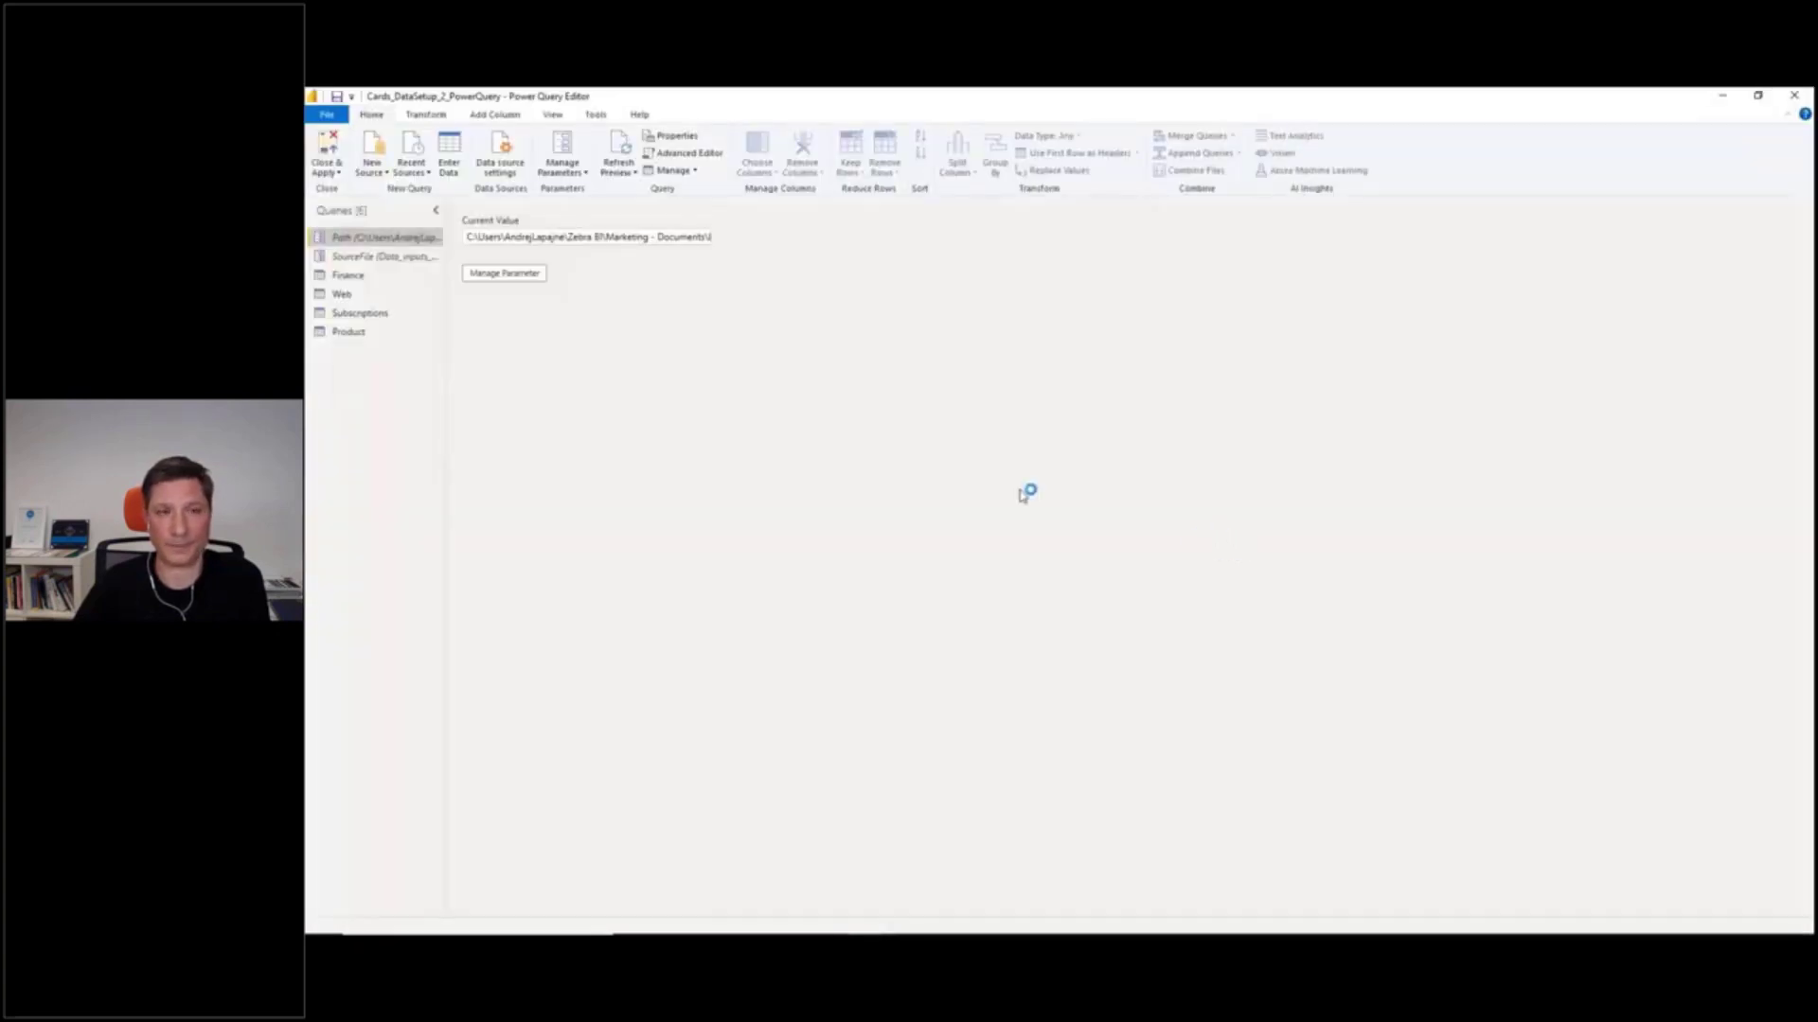
left_click(365, 277)
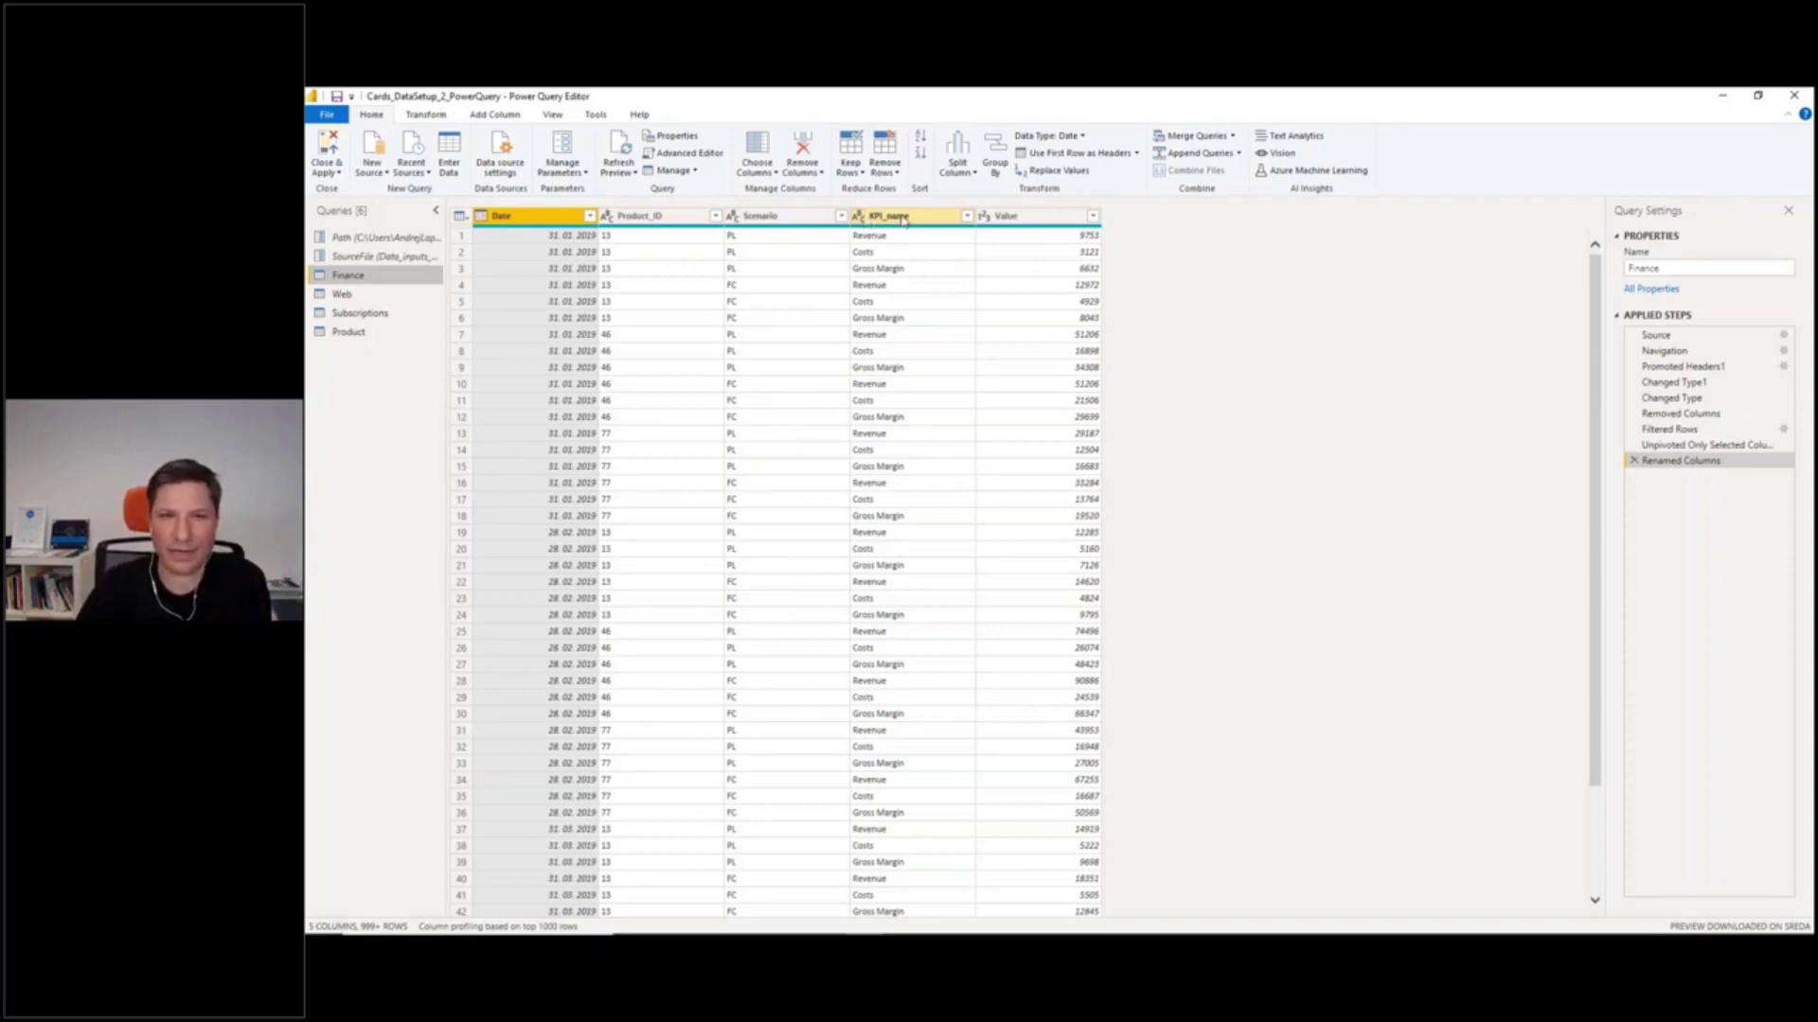
left_click(902, 219)
left_click(1011, 216)
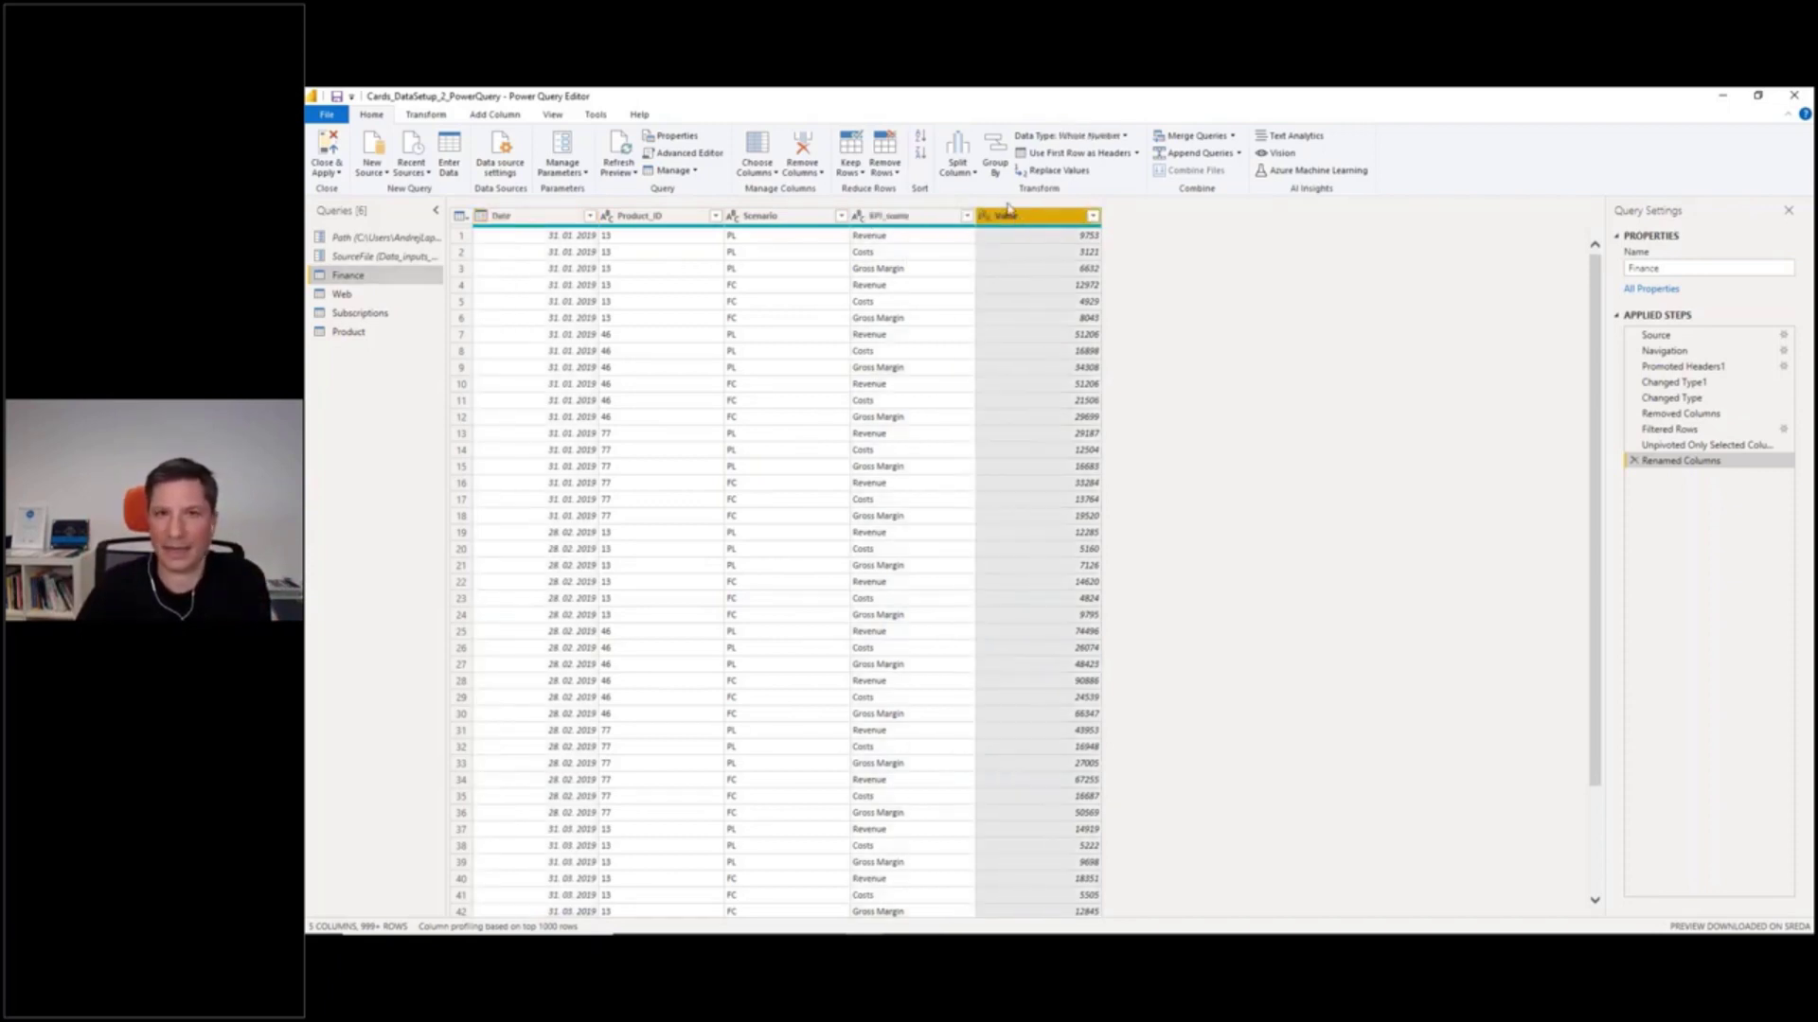
left_click(923, 220)
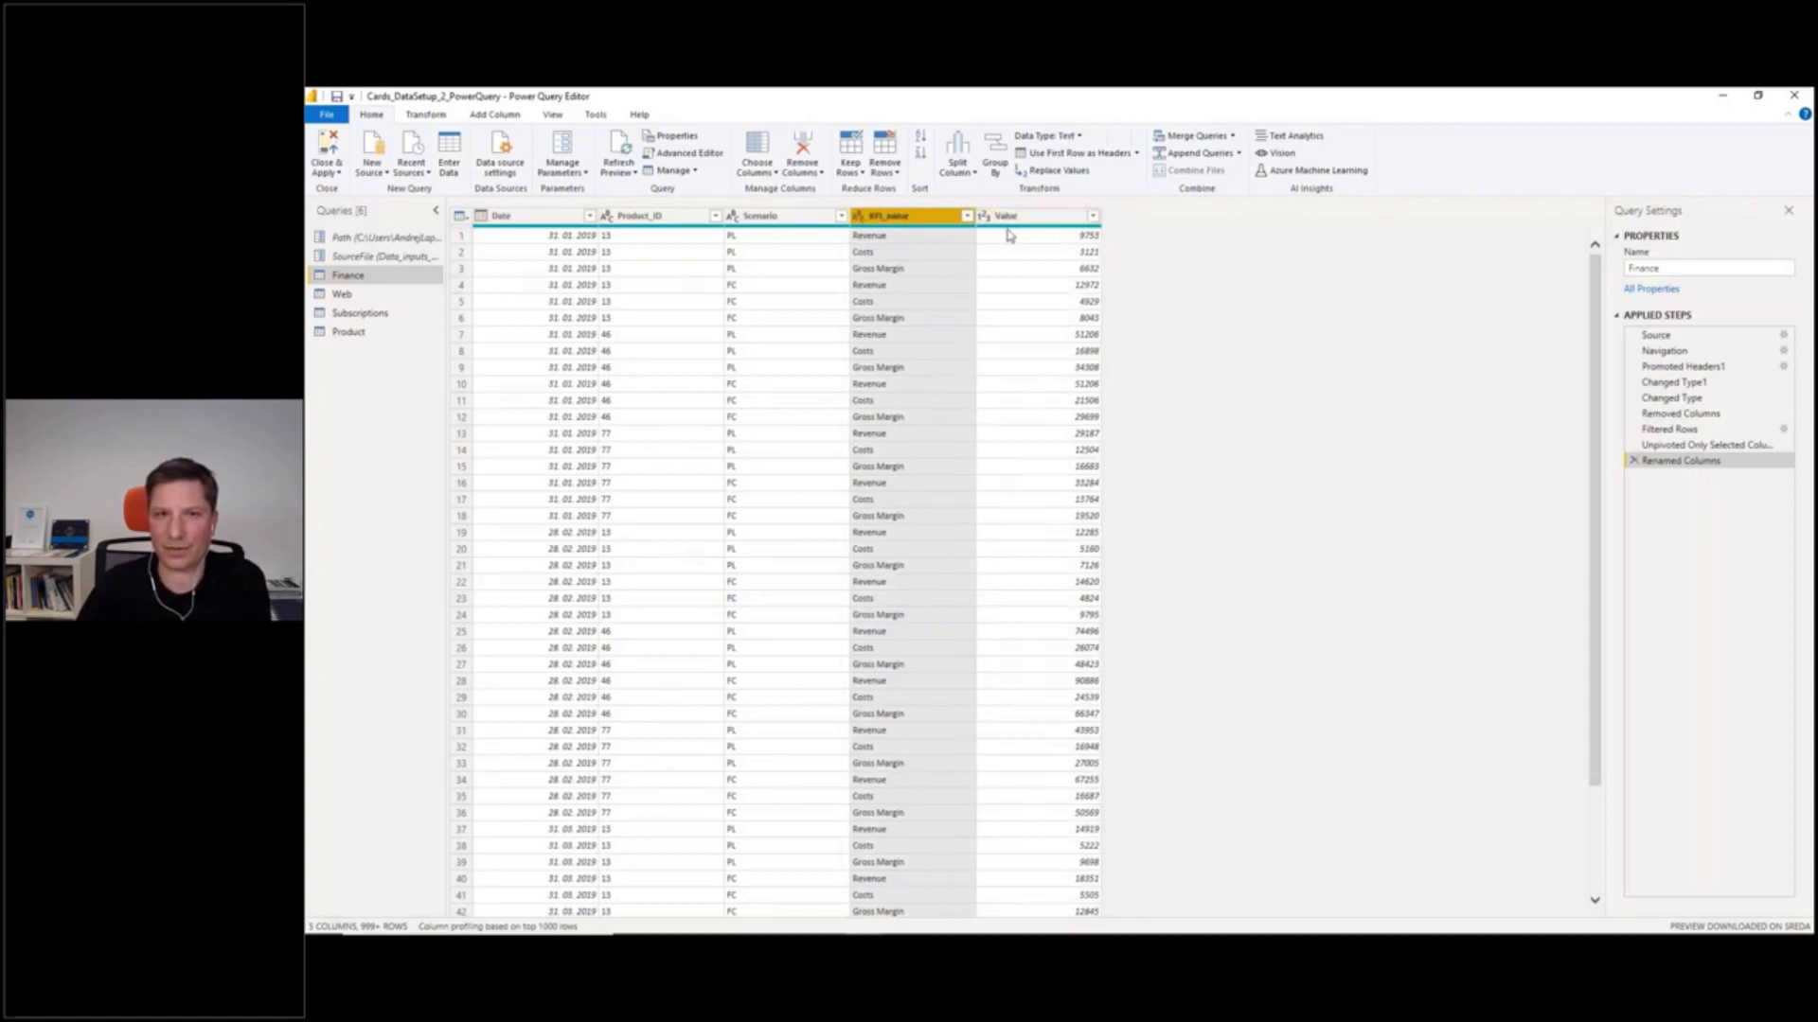
left_click(794, 225)
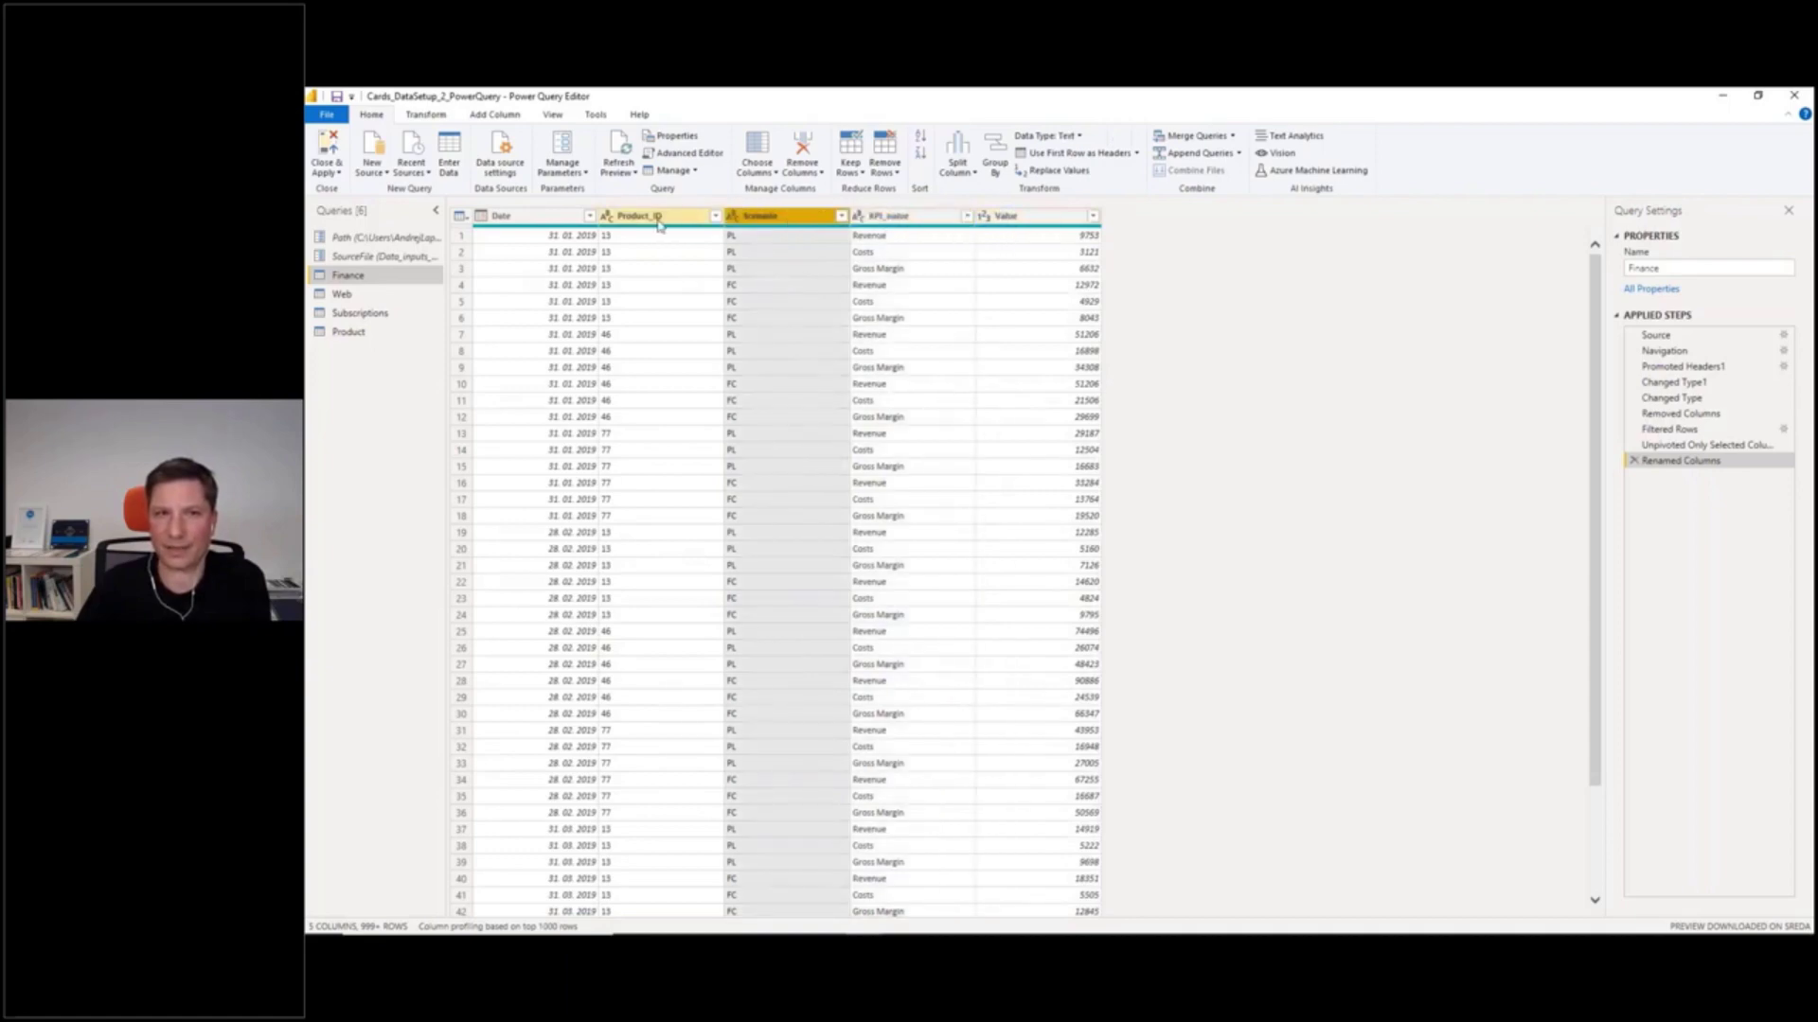
left_click(343, 297)
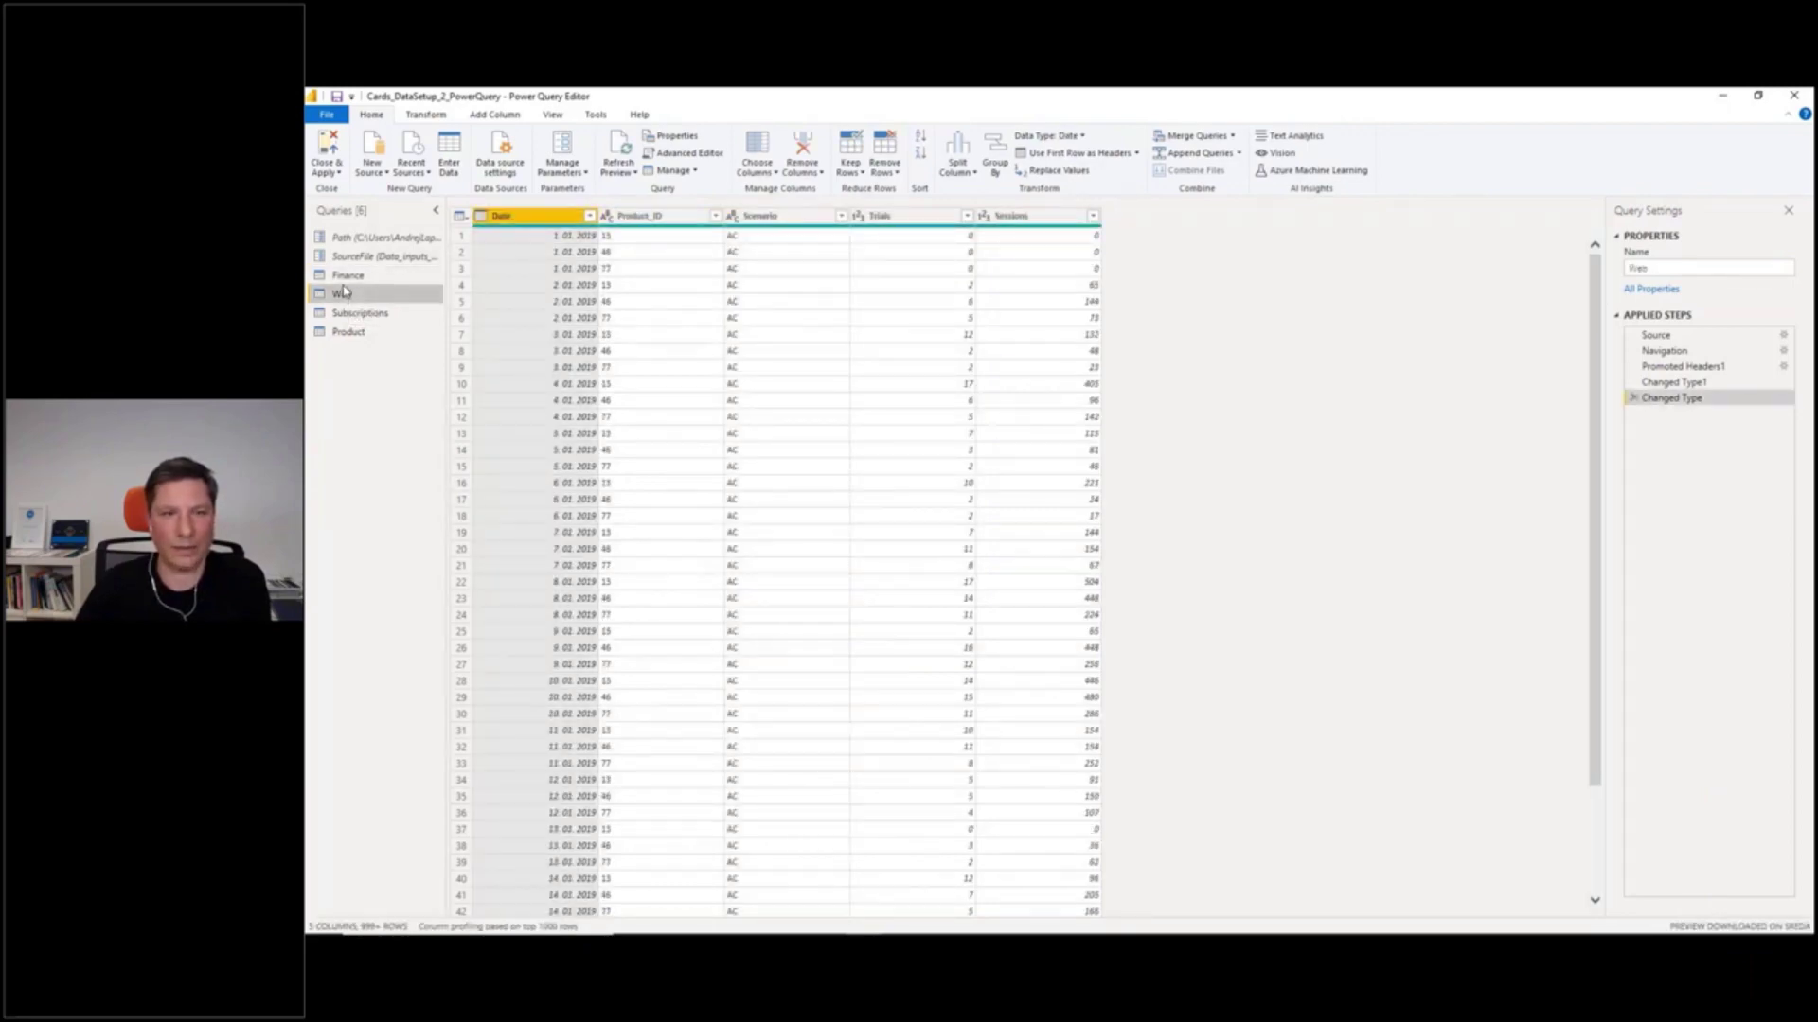
Unpivot Web's Trials and Sessions by keeping Date, Product_ID and Scenario as key columns
left_click(888, 218)
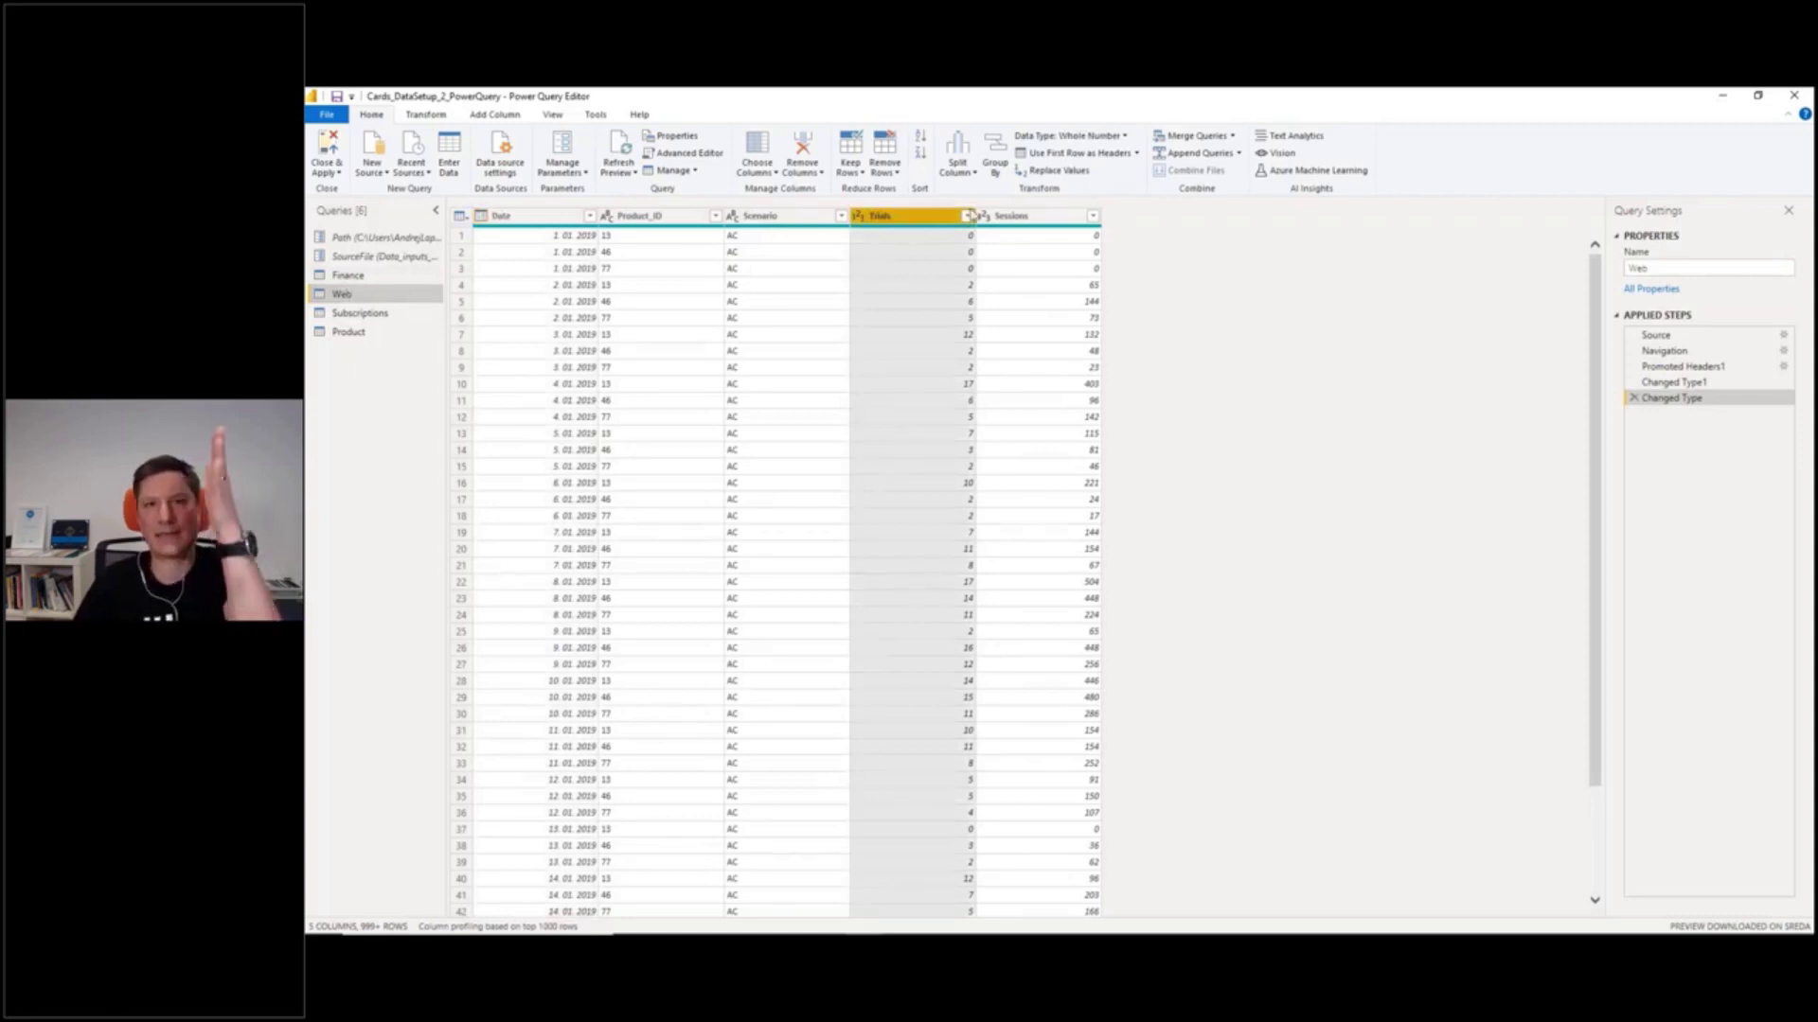
key("Right")
left_click(923, 216)
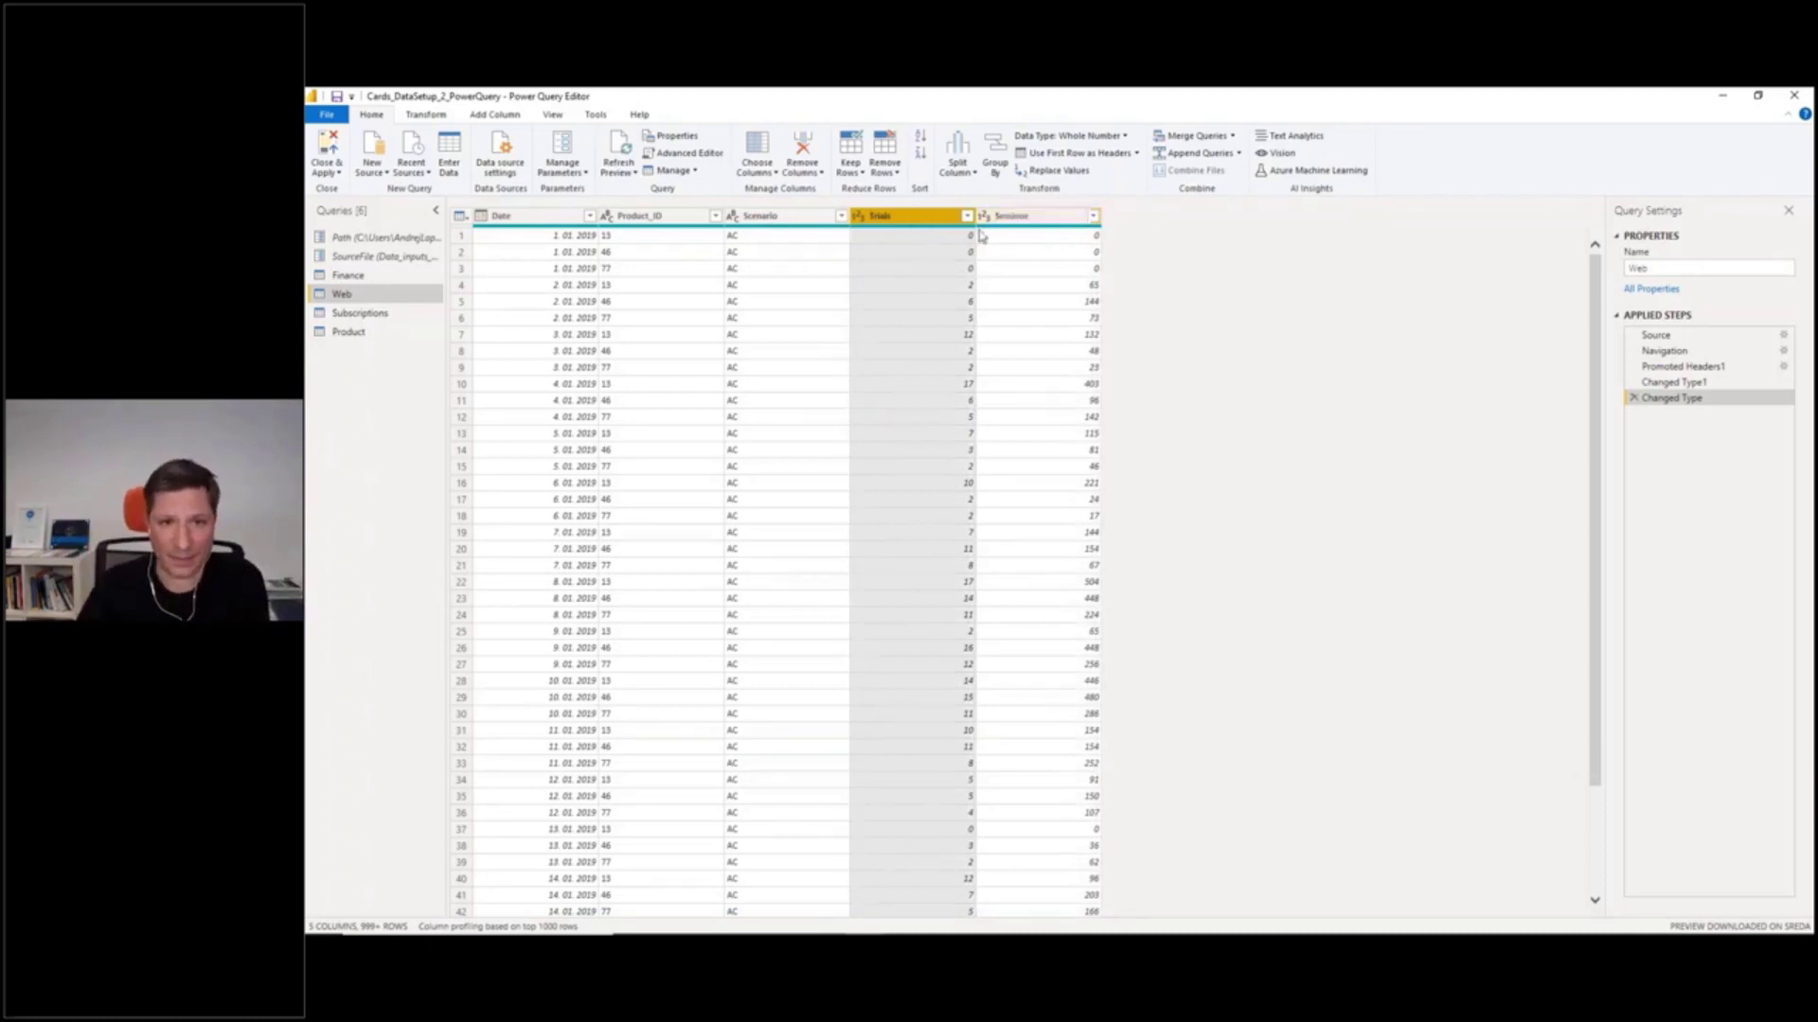
left_click(549, 216)
left_click(631, 216, "ctrl")
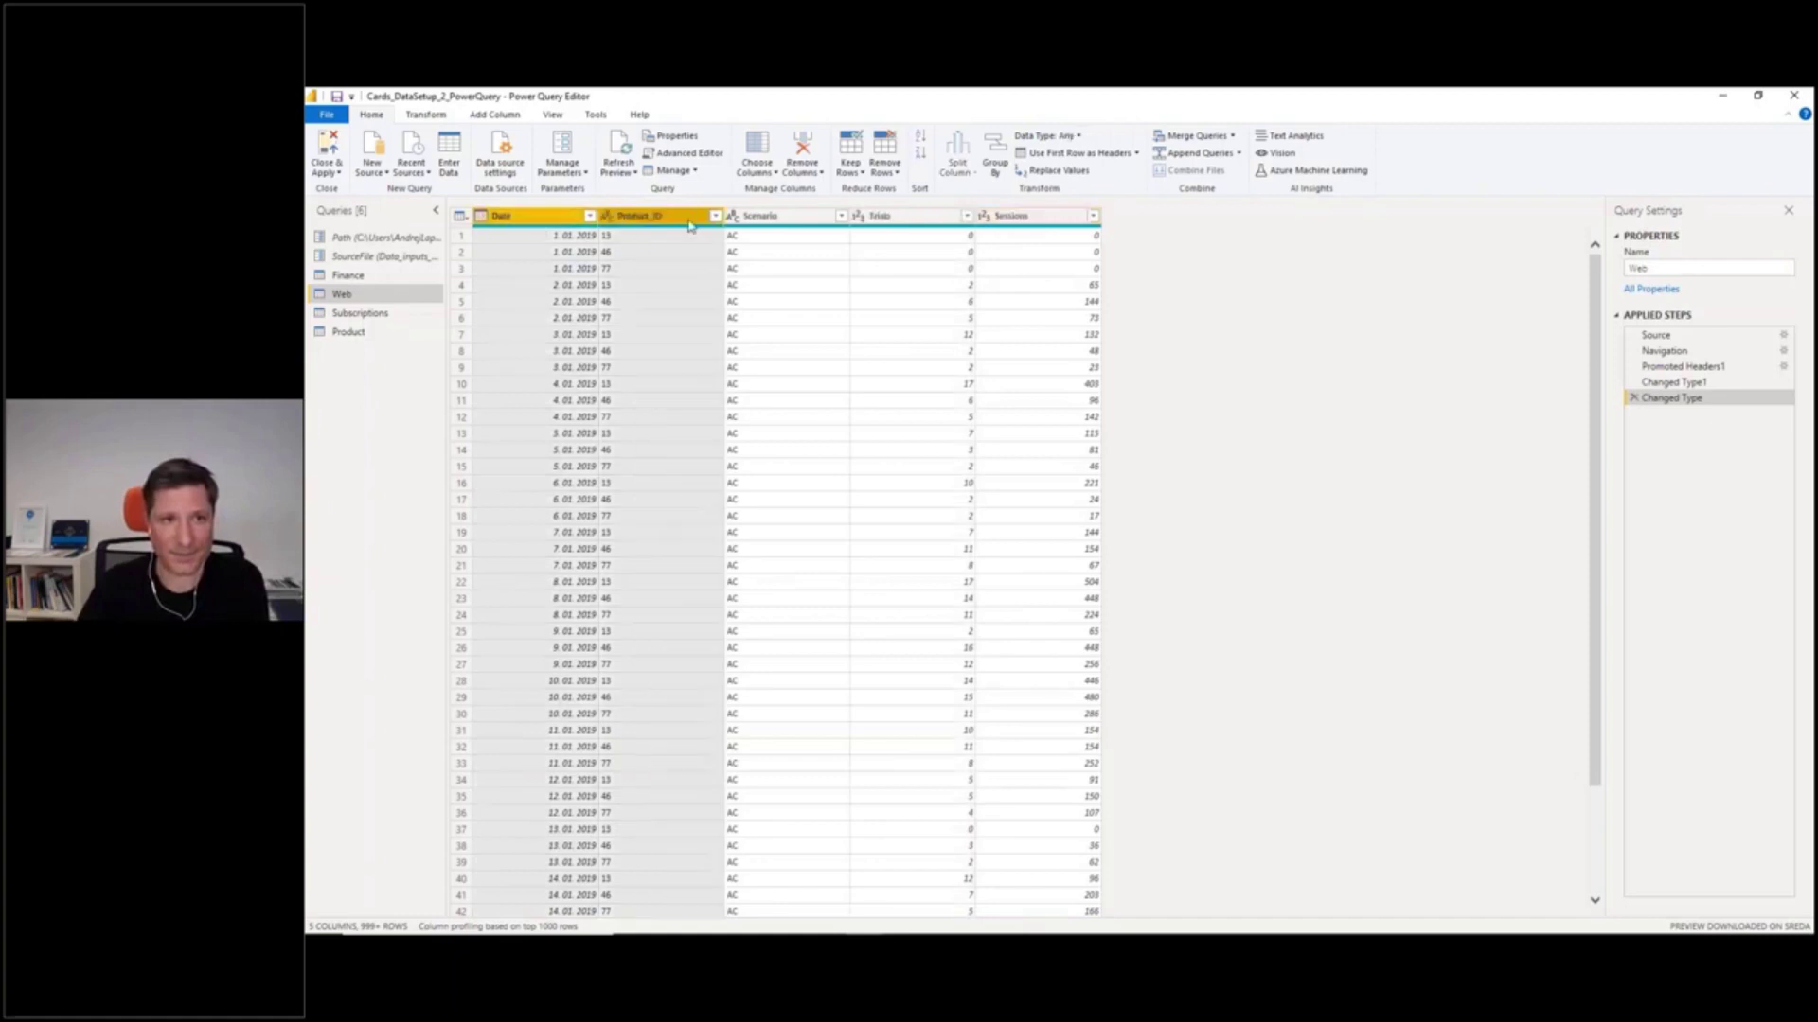
left_click(763, 217, "ctrl")
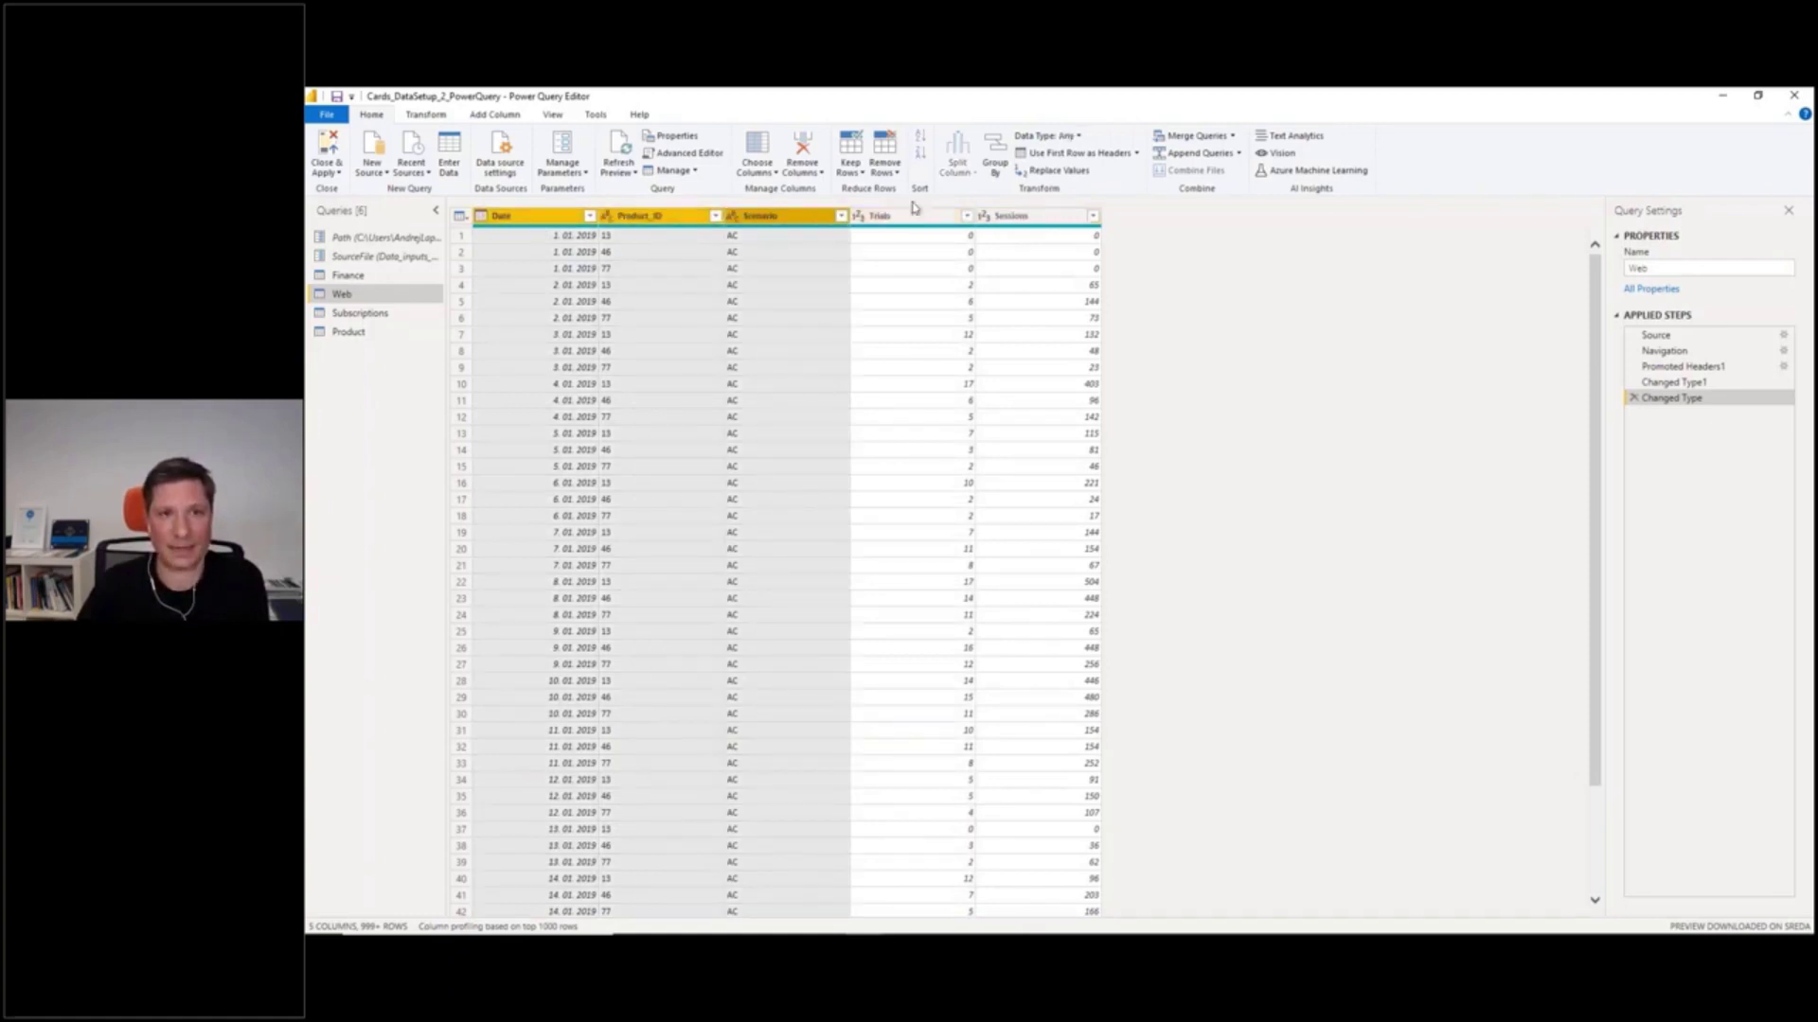
right_click(792, 219)
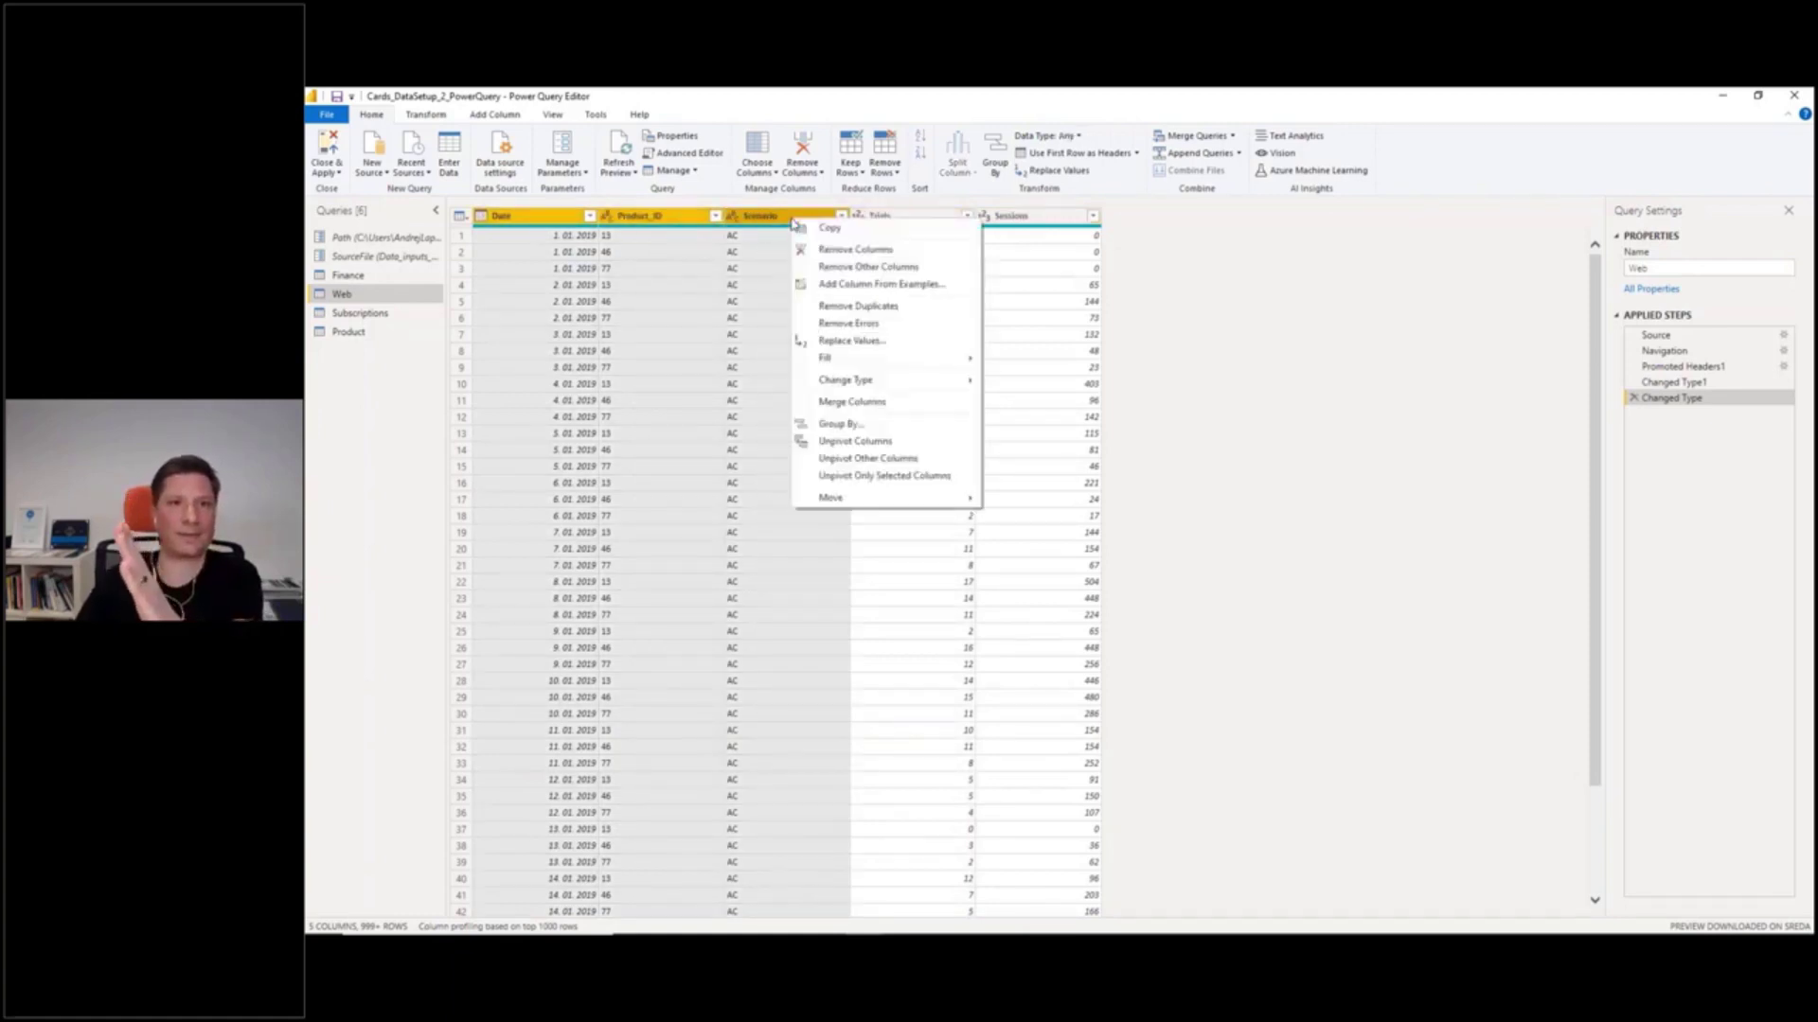
left_click(897, 461)
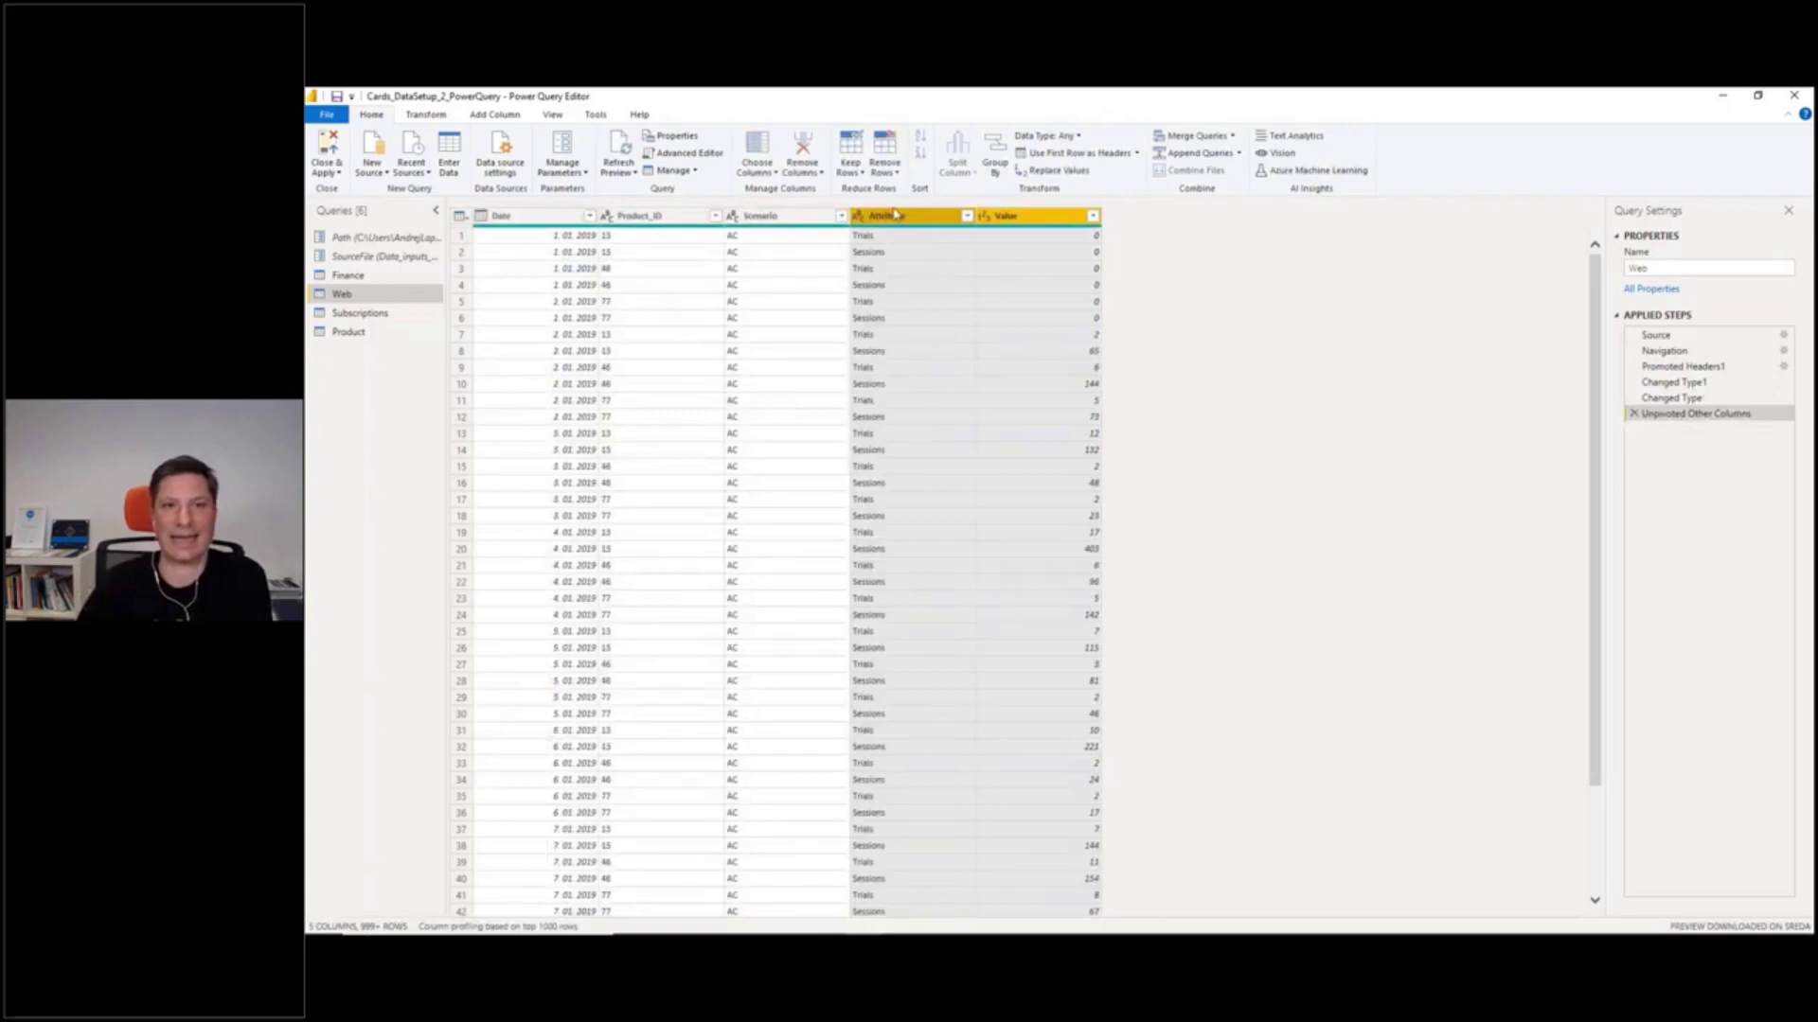
Rename Web's Attribute column to KPI_name to match the Finance query
left_click(348, 274)
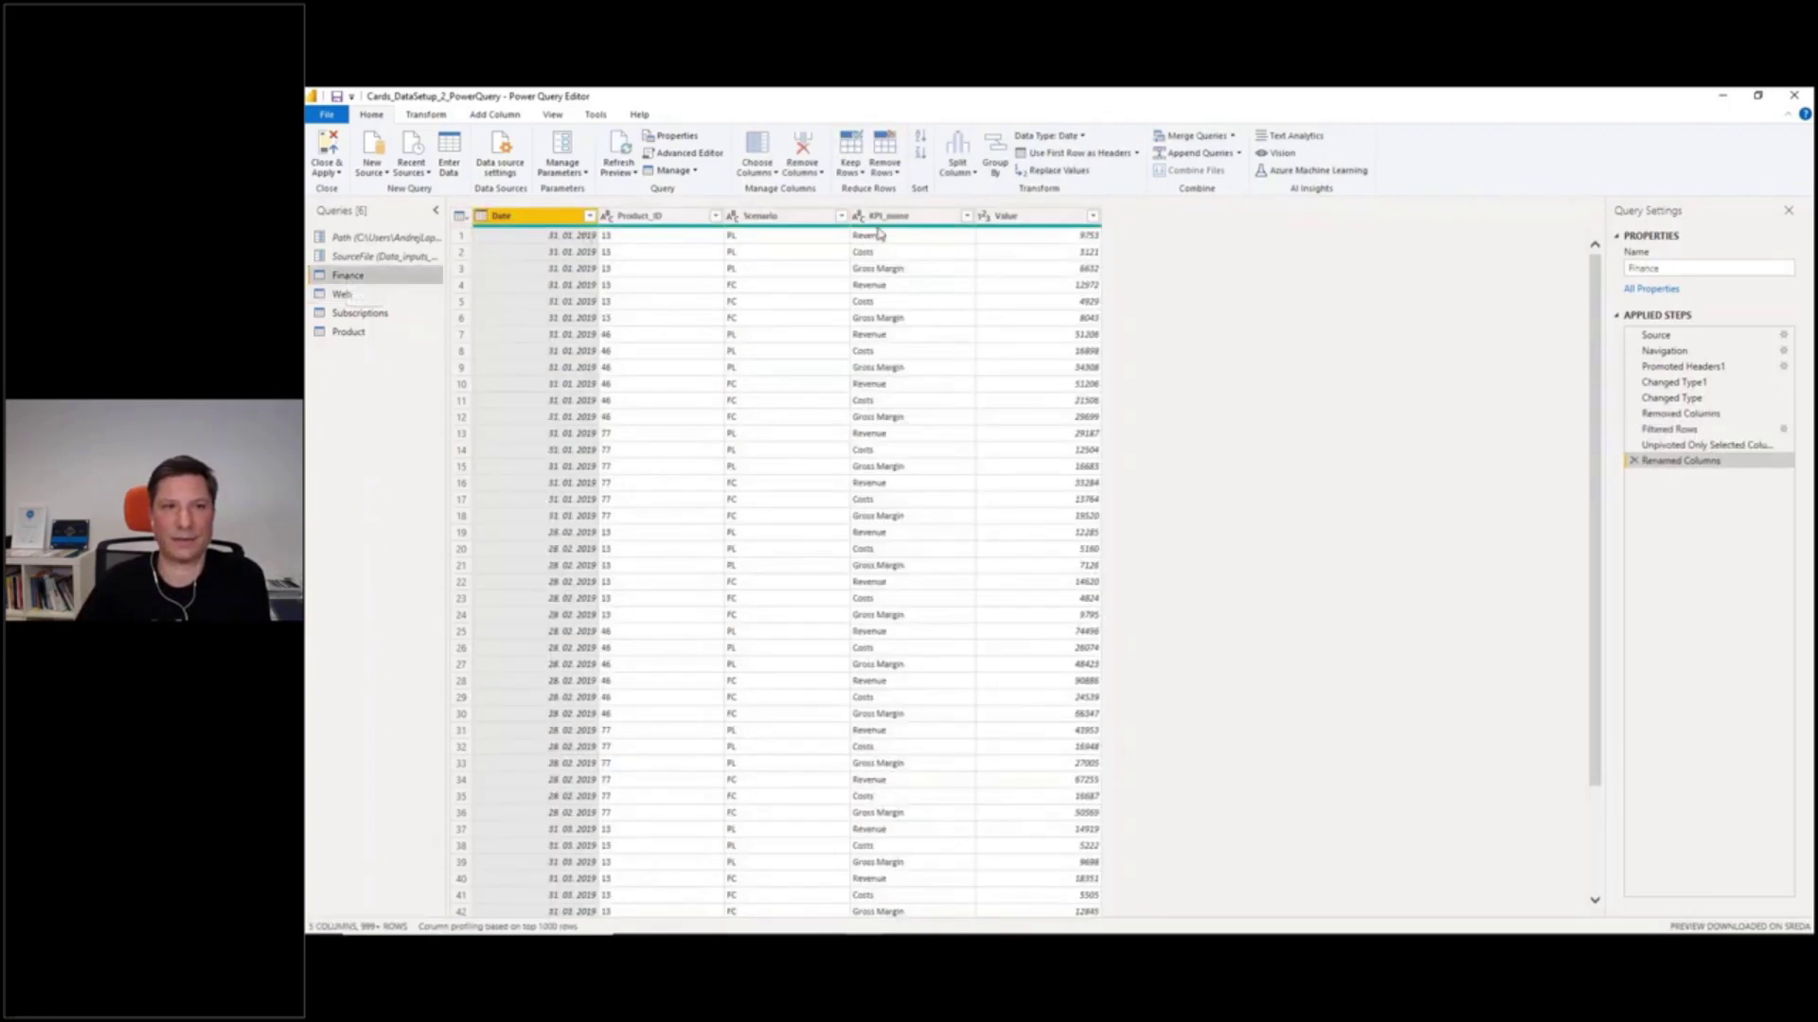
left_click(396, 295)
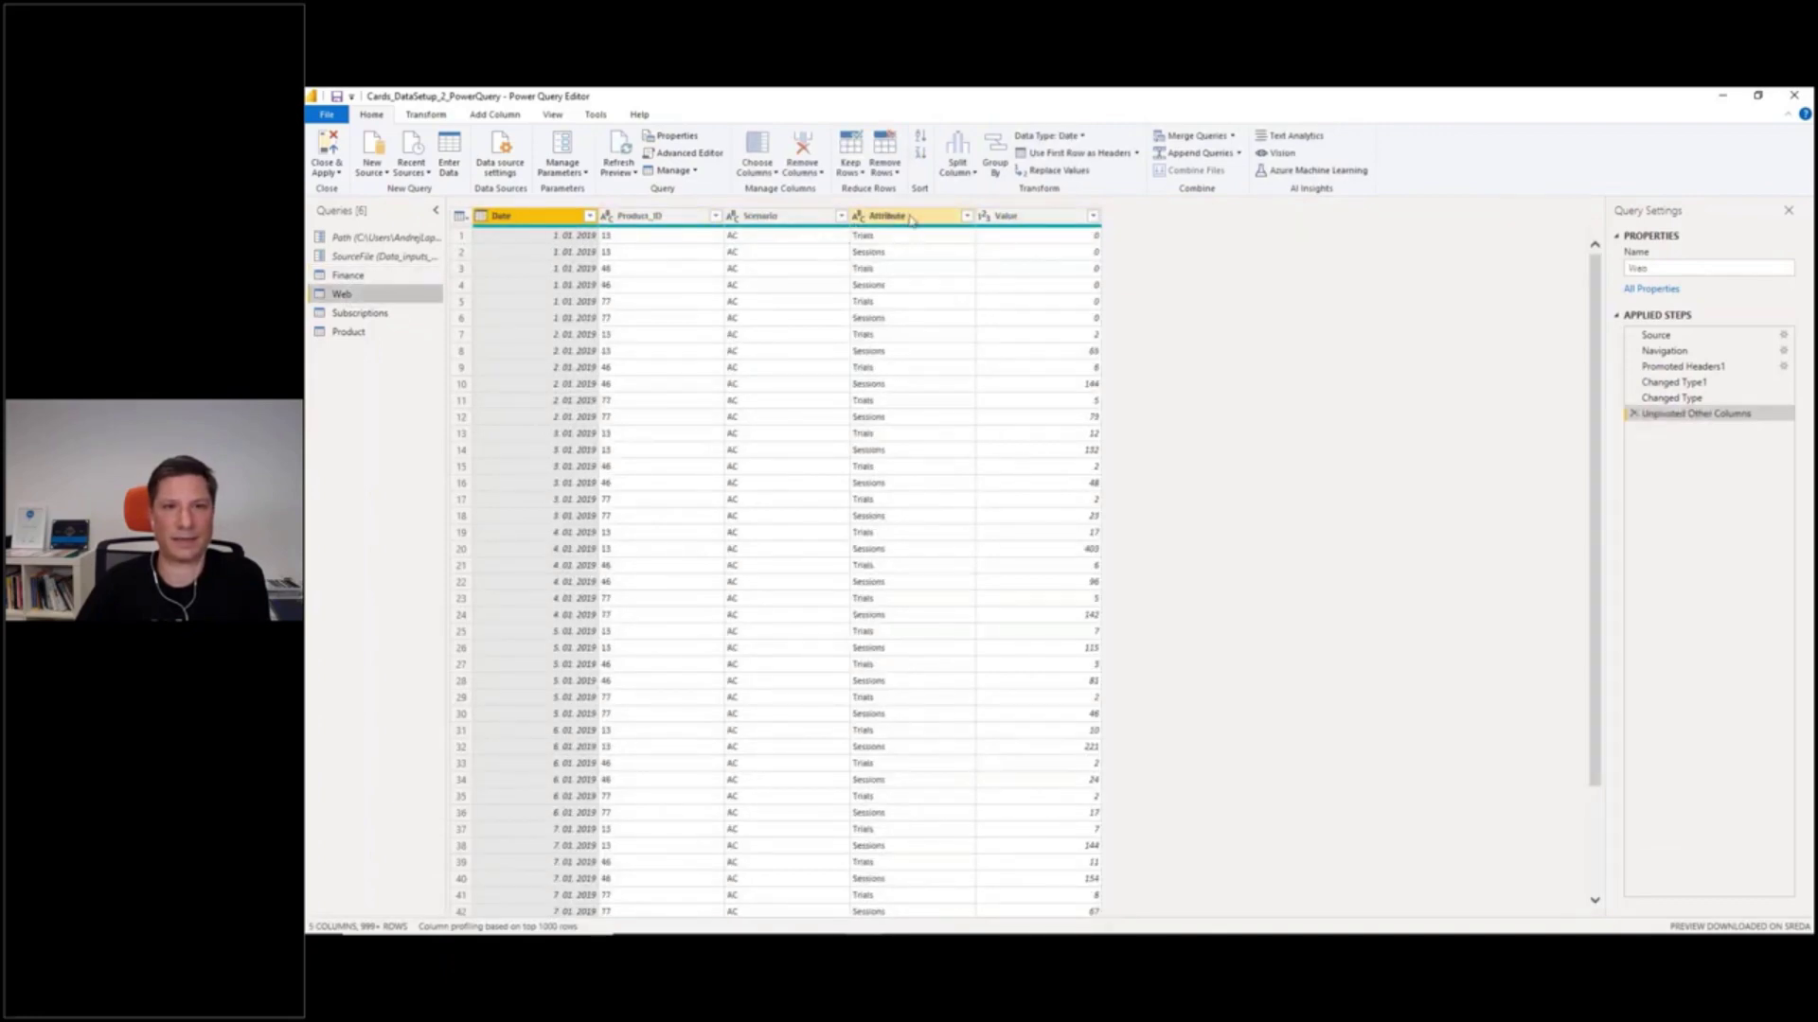
double_click(890, 215)
type("KPI_name")
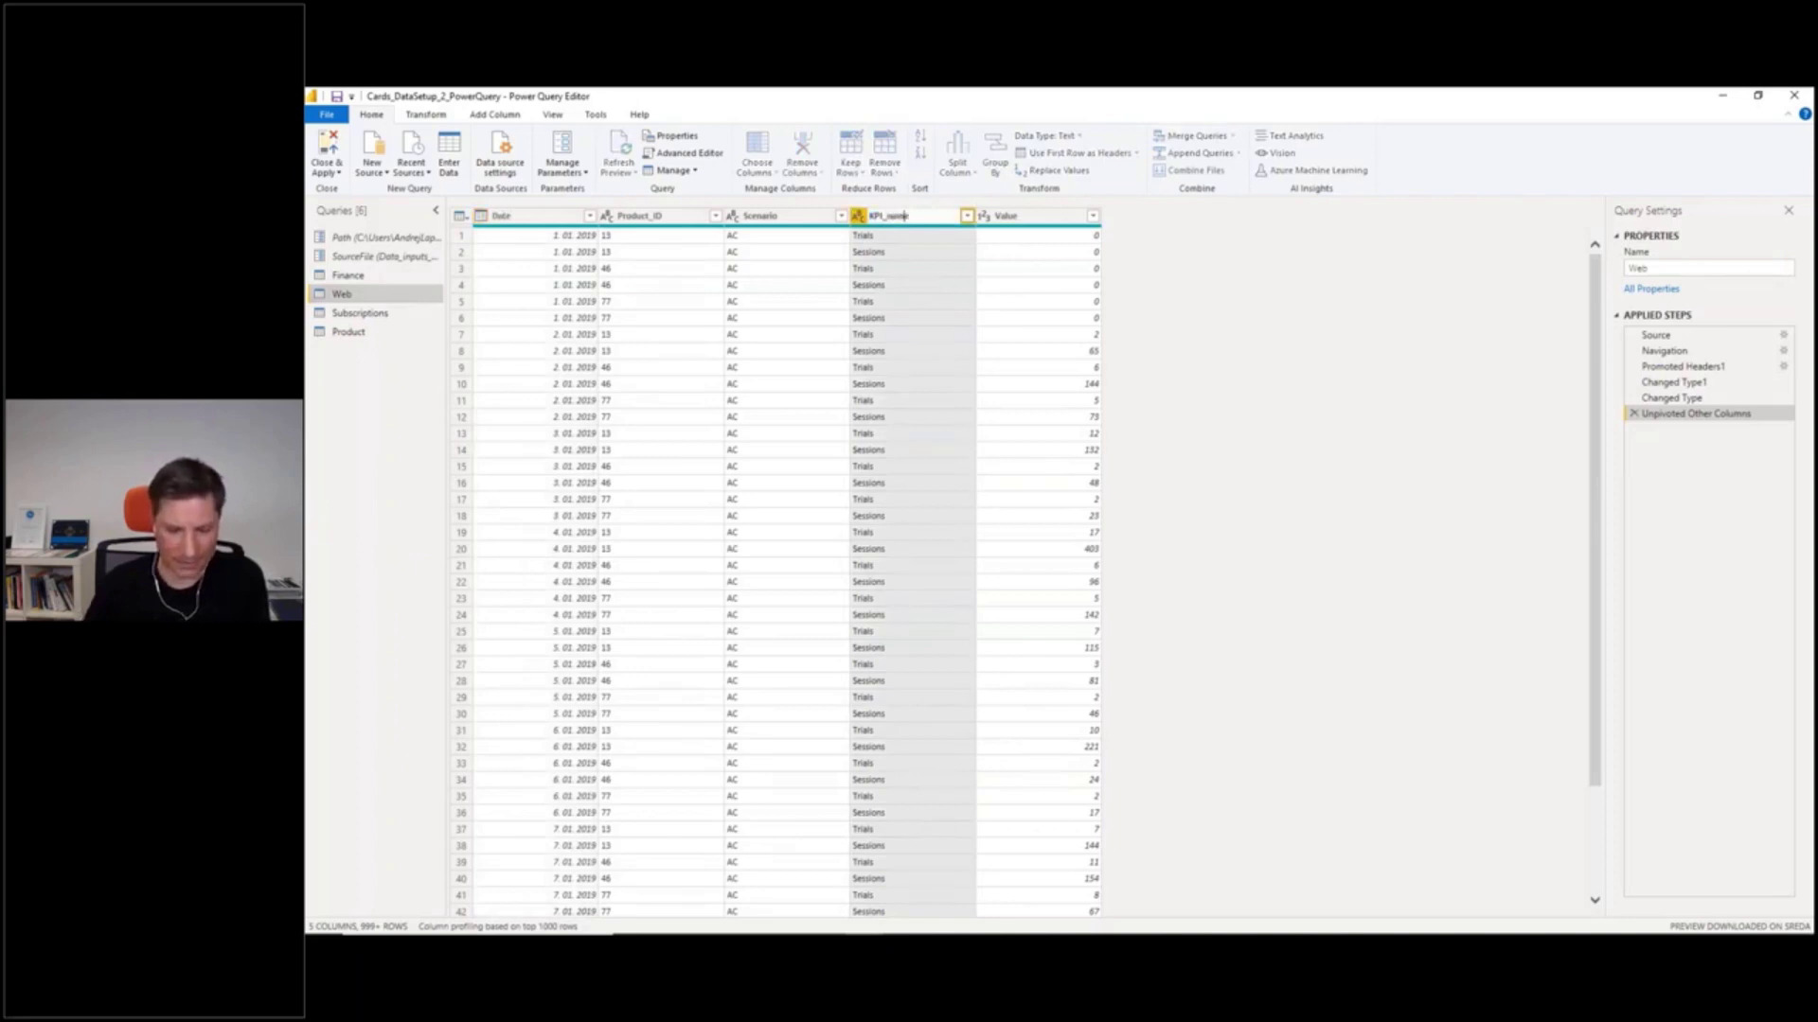
key("Return")
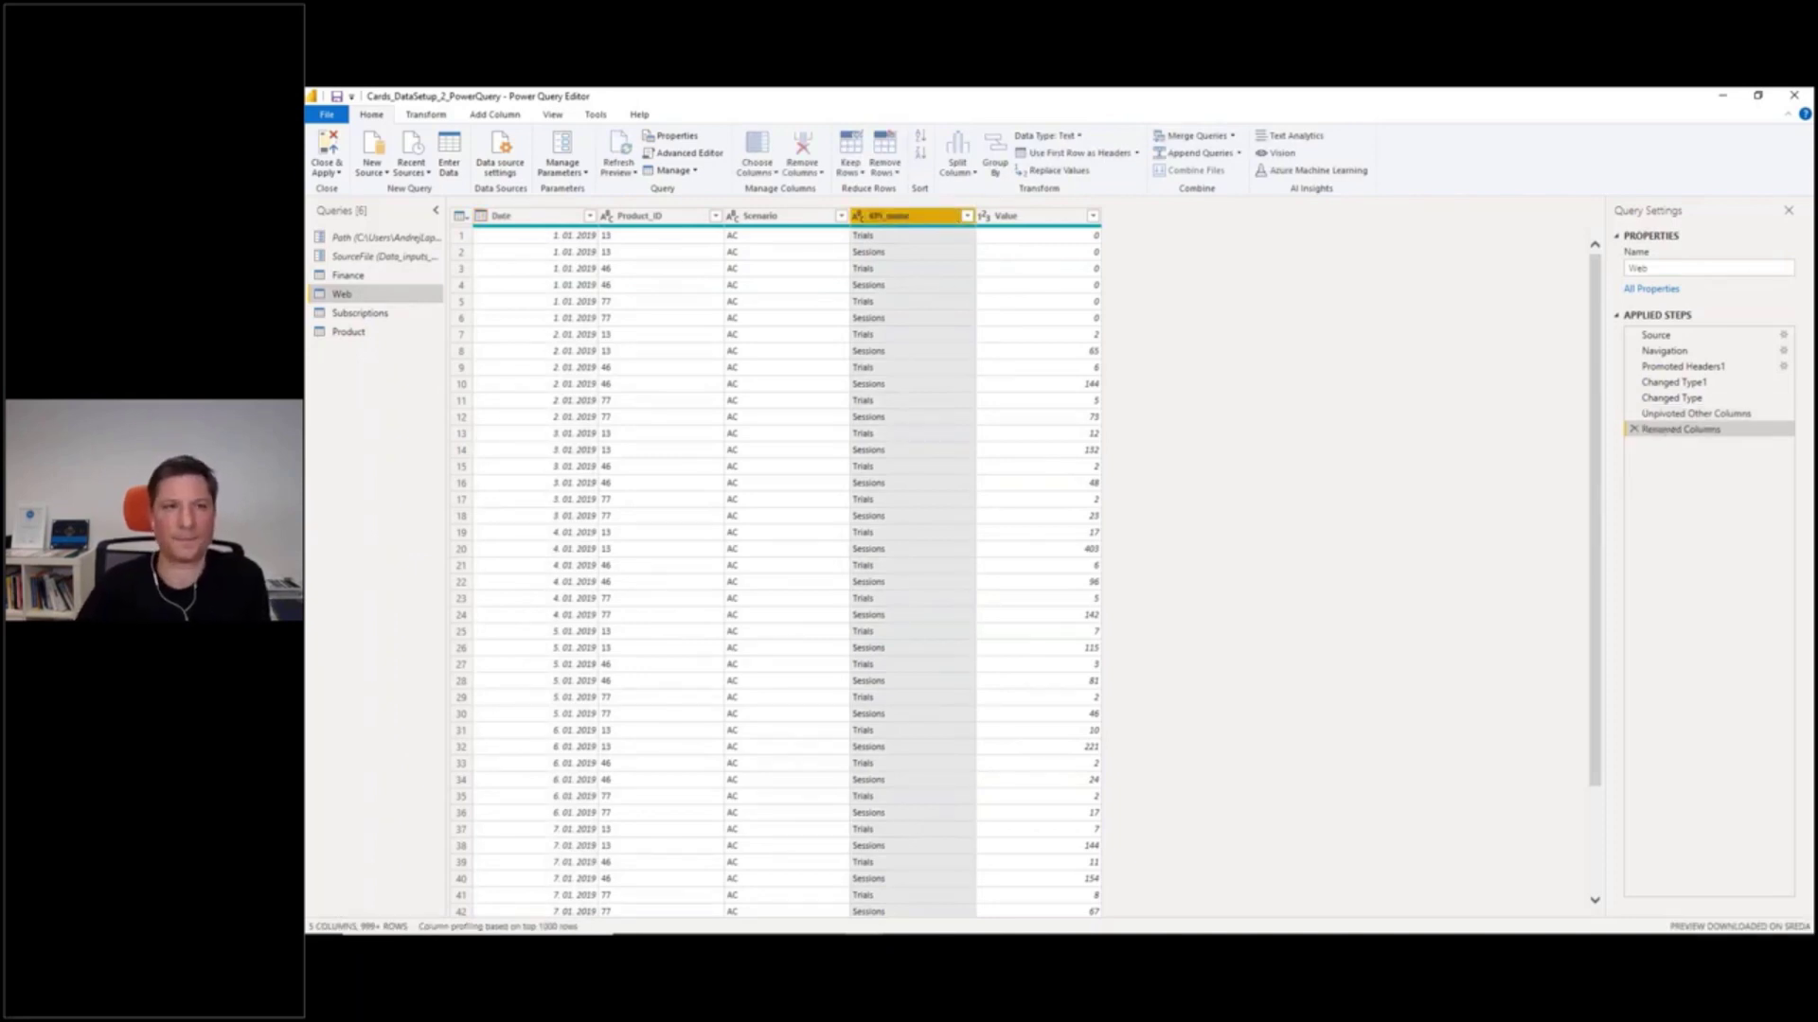
Compare the Web and Subscriptions queries, checking their KPI_name values, then return to Finance
left_click(351, 277)
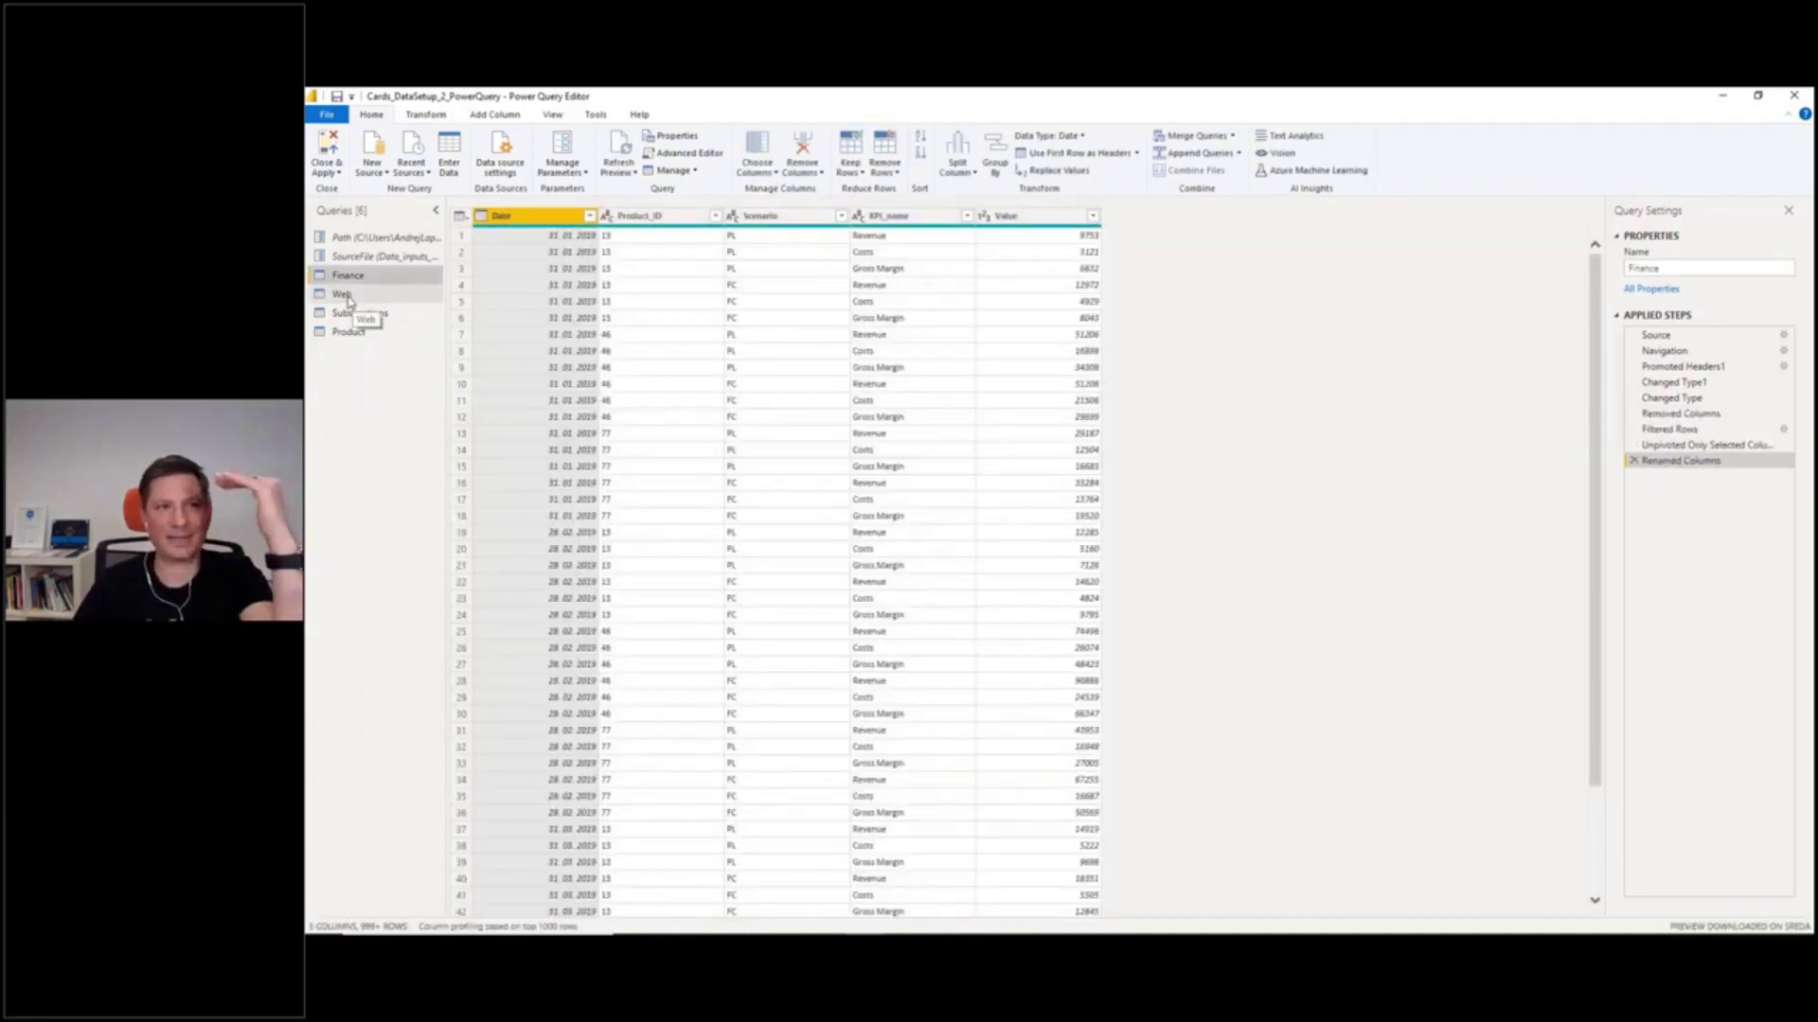
left_click(351, 297)
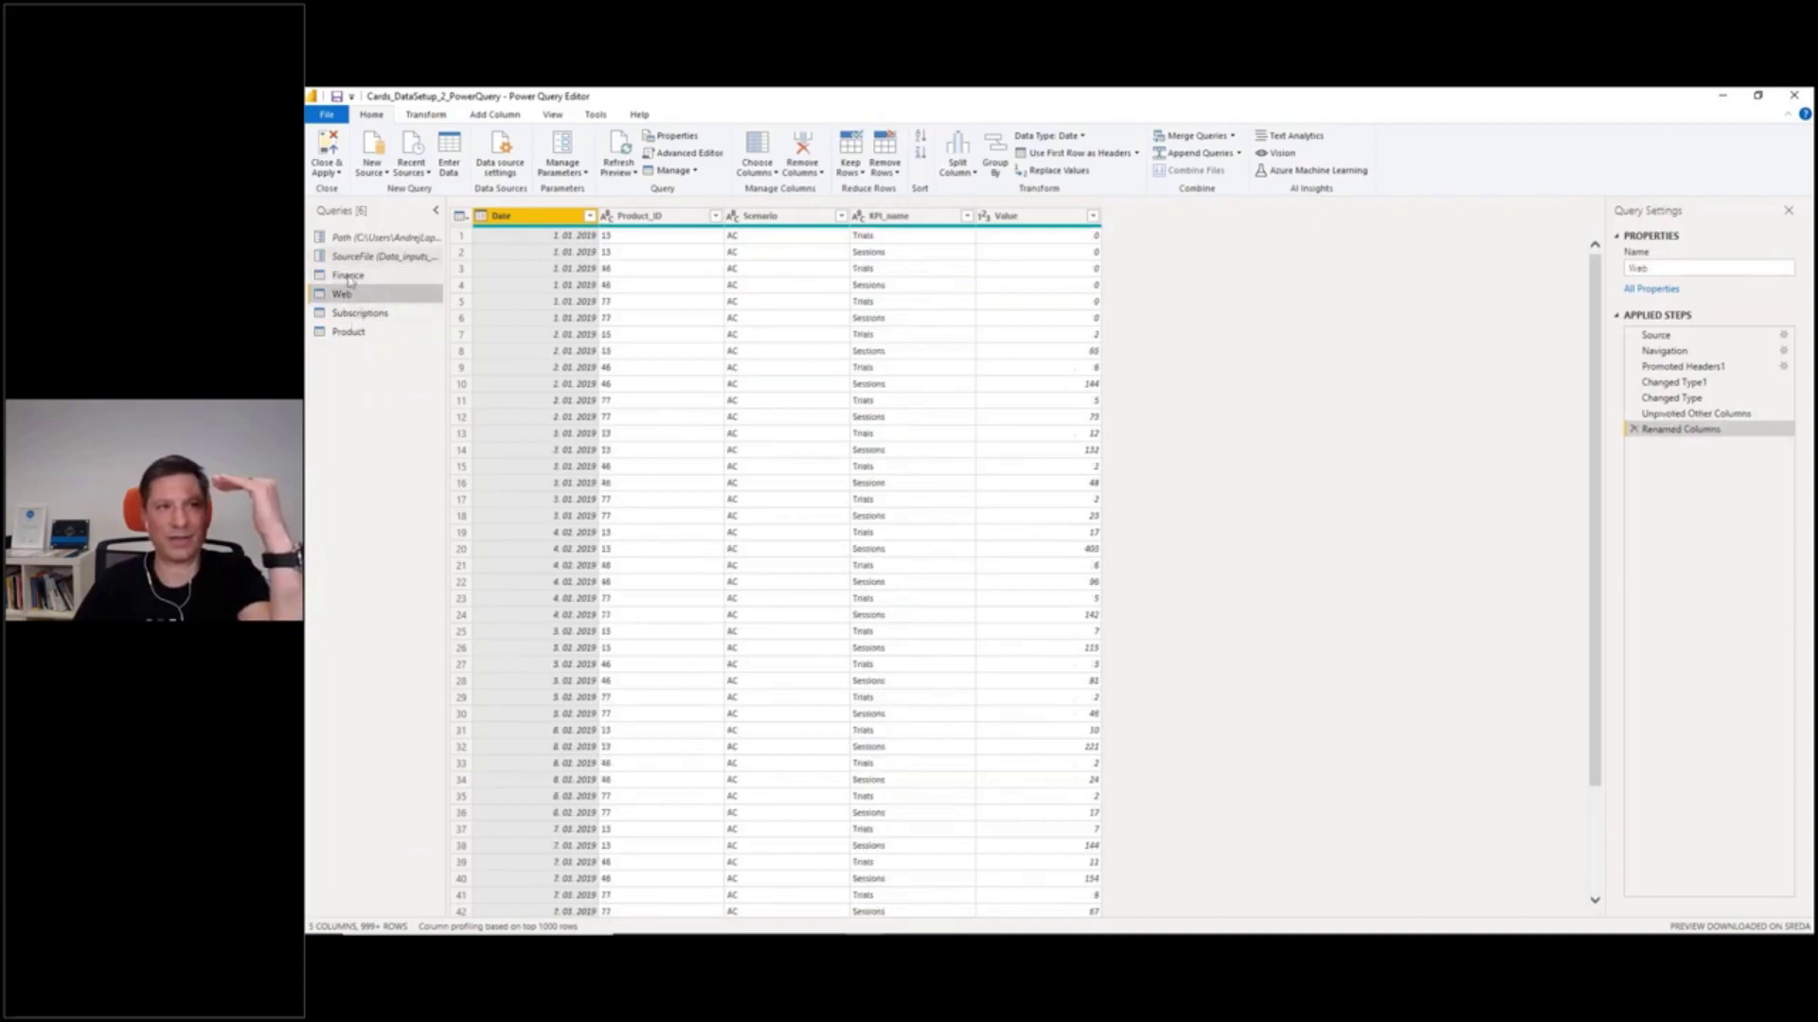
left_click(350, 315)
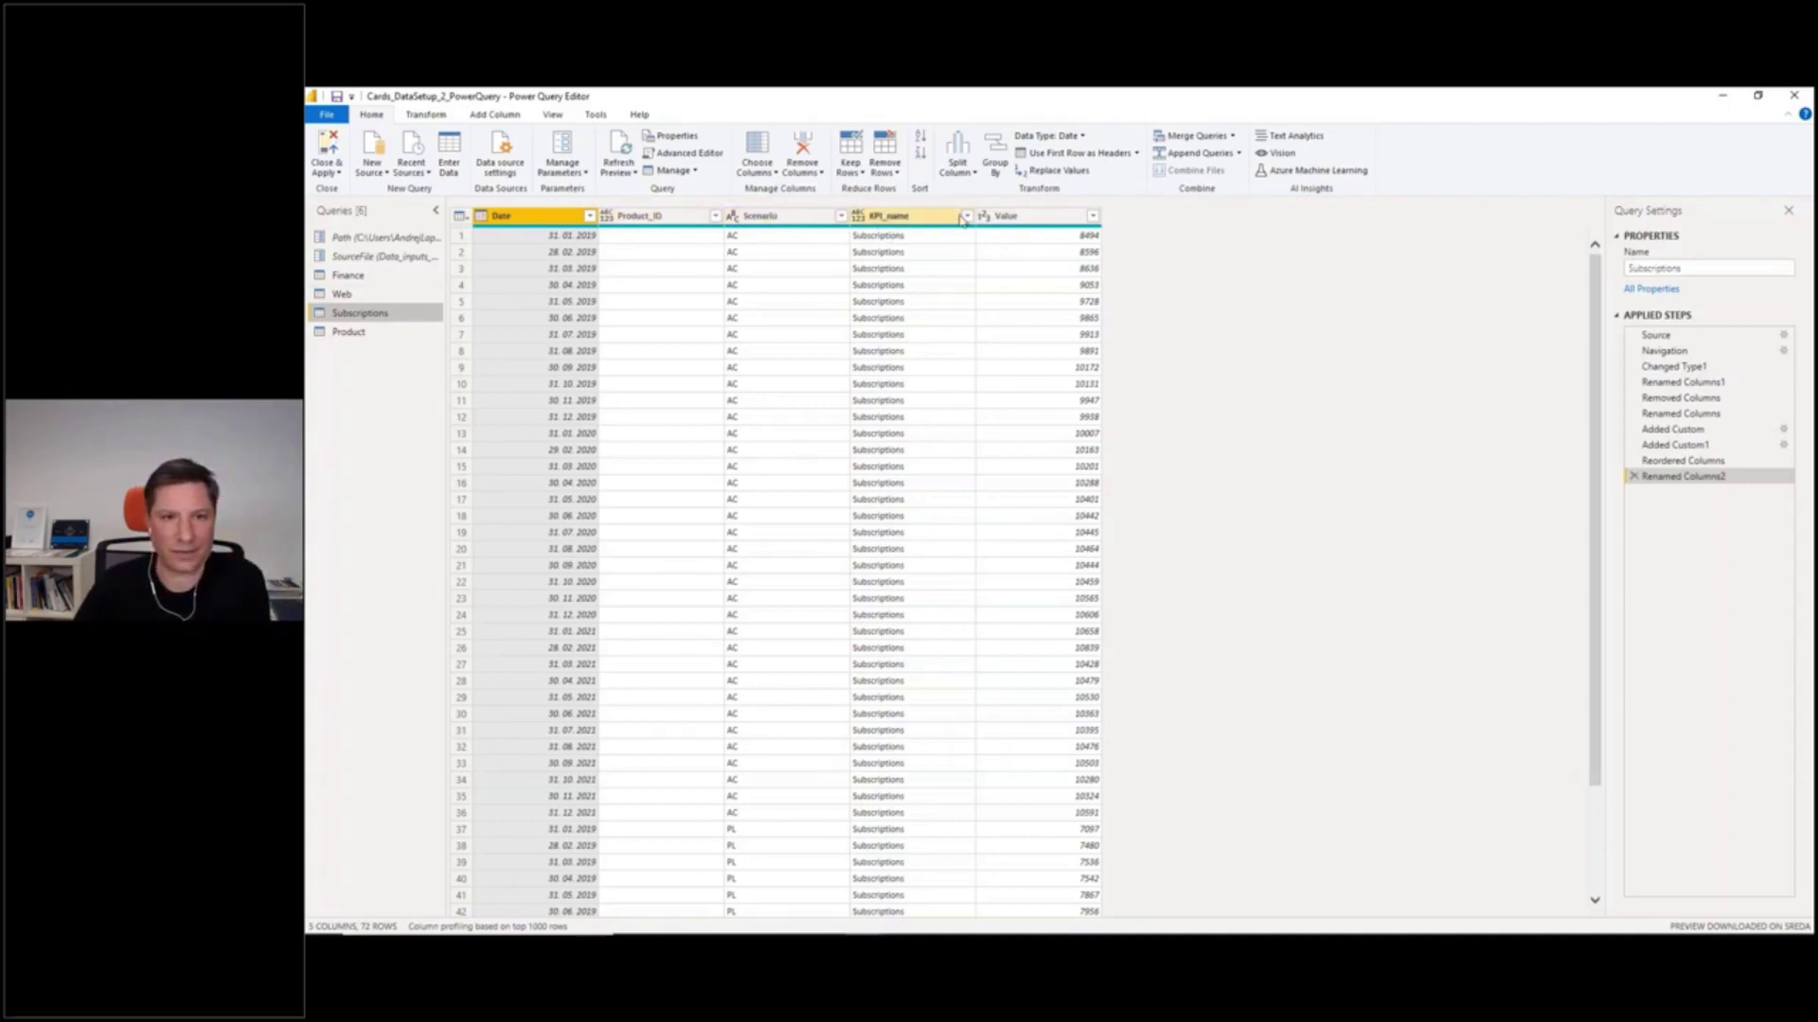
left_click(965, 216)
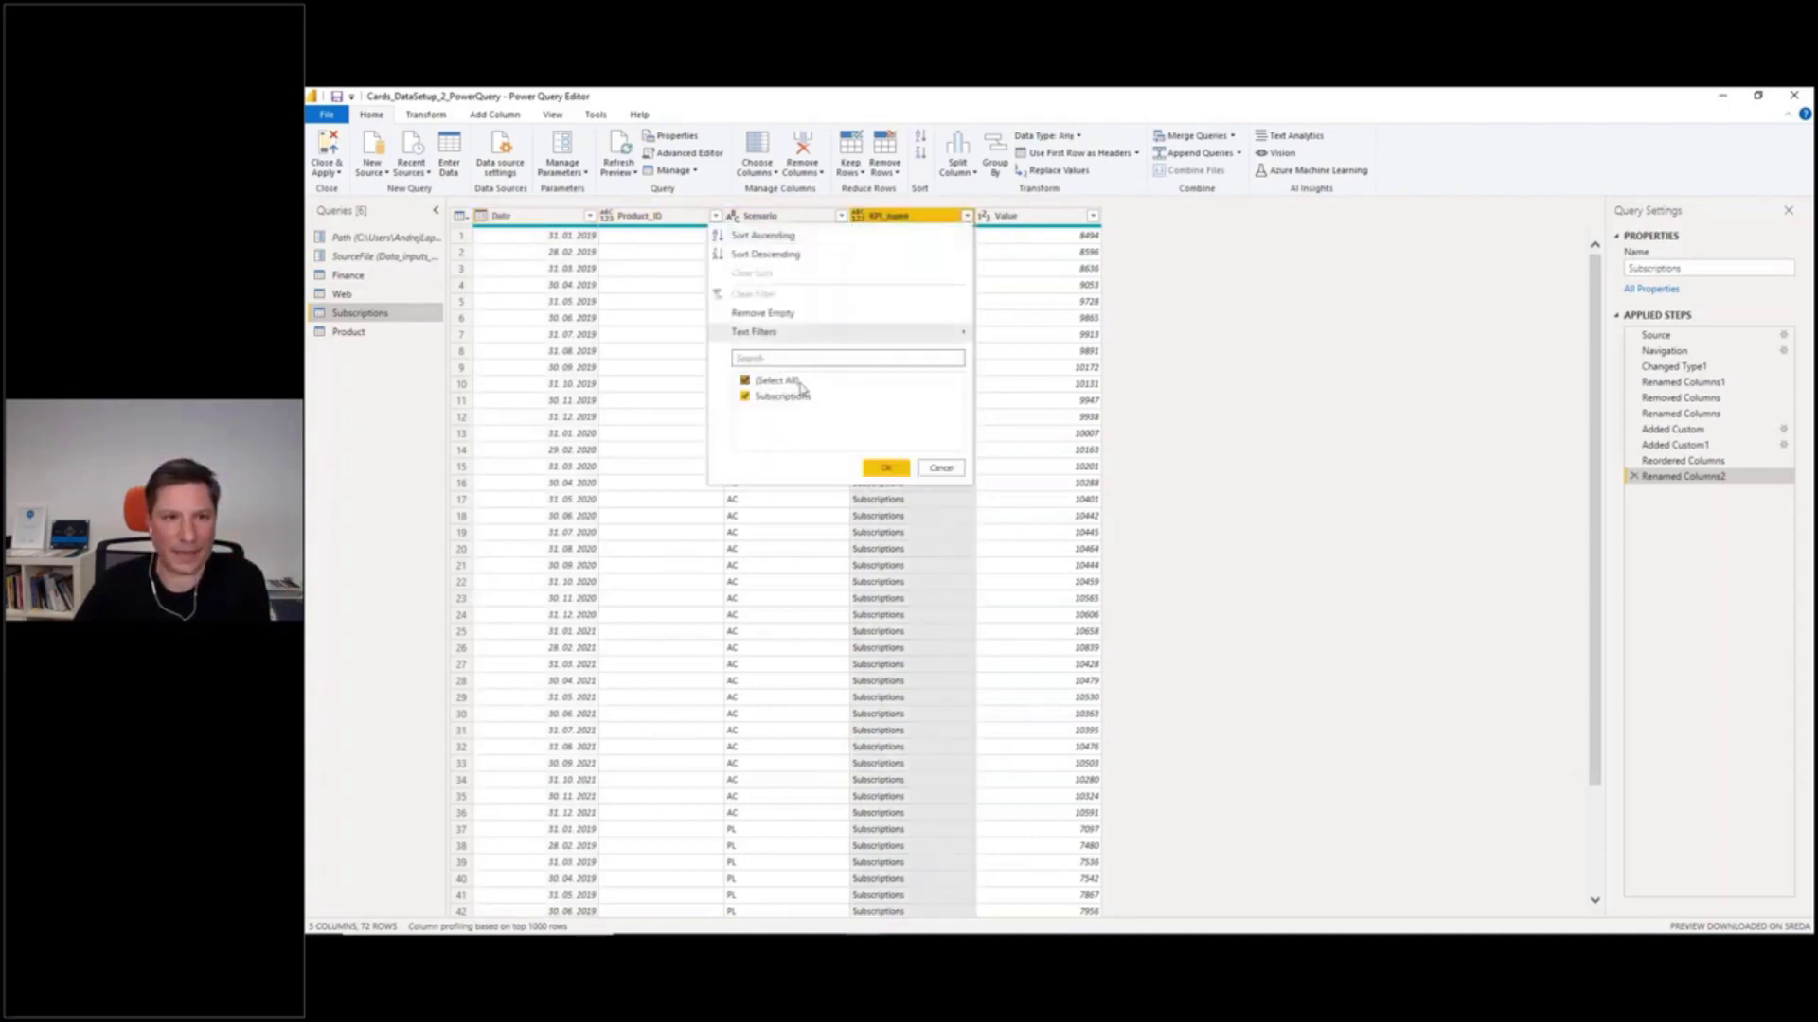
left_click(940, 469)
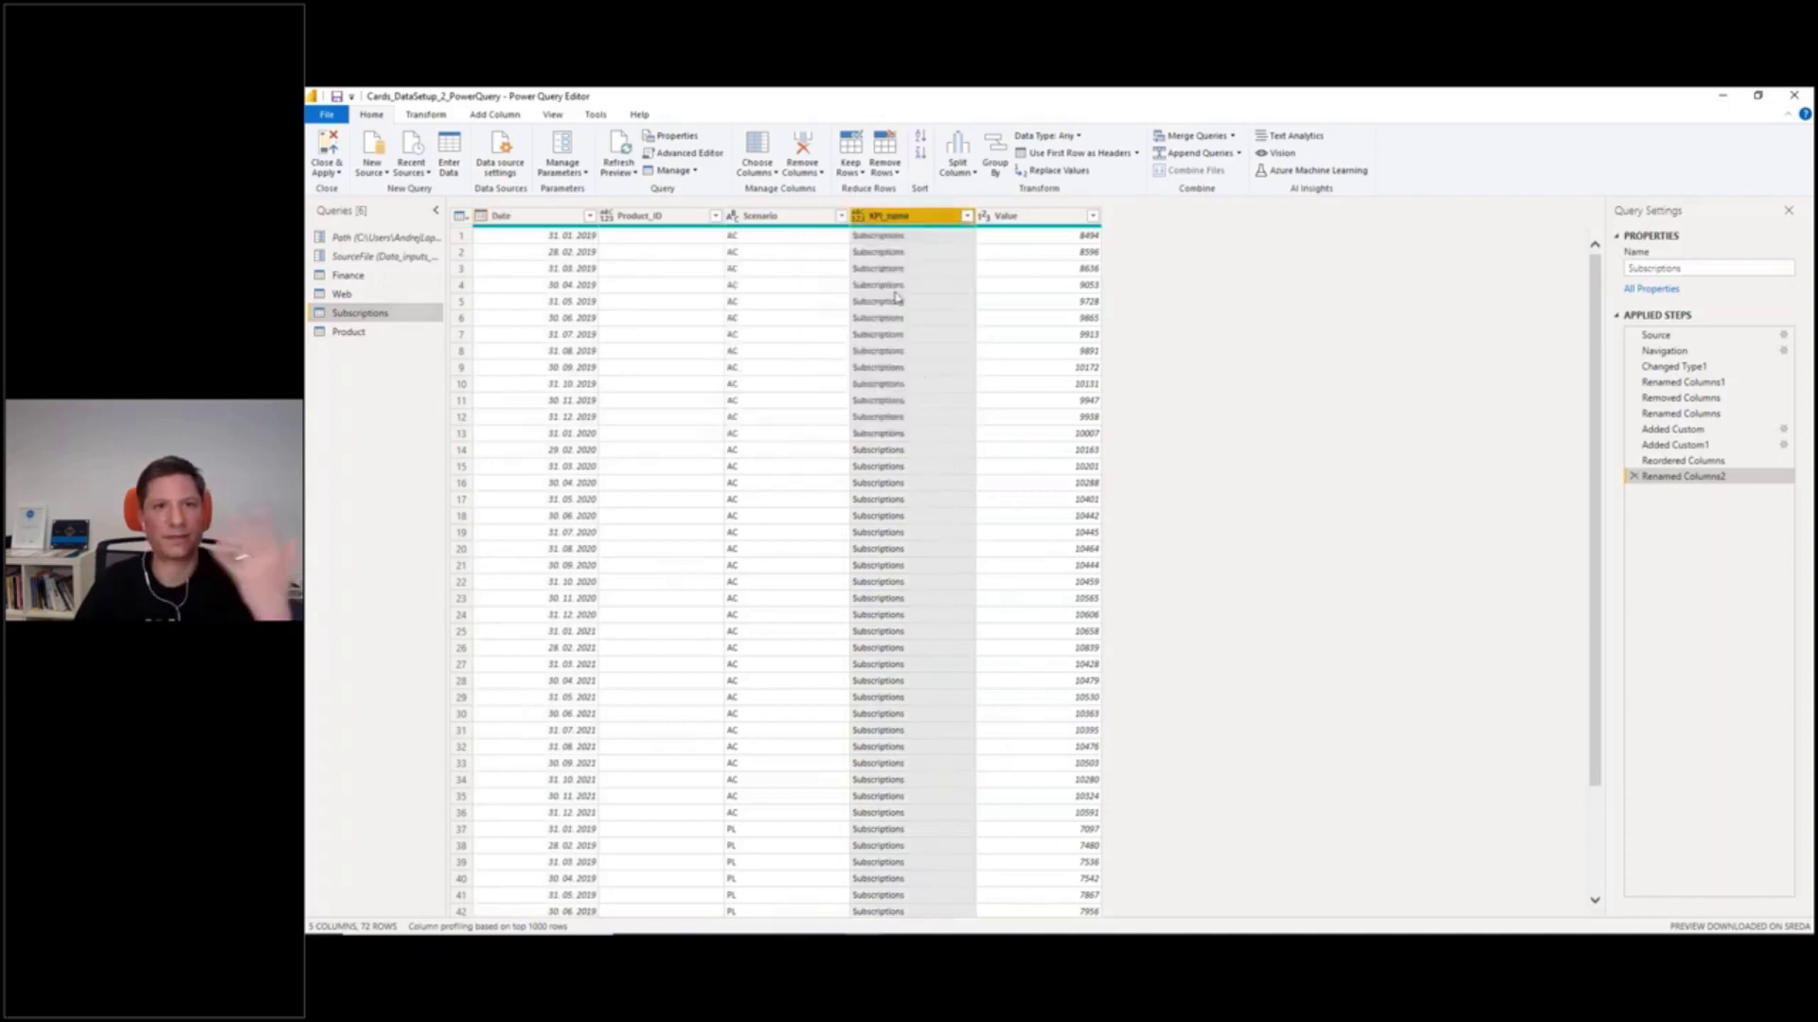
left_click(349, 275)
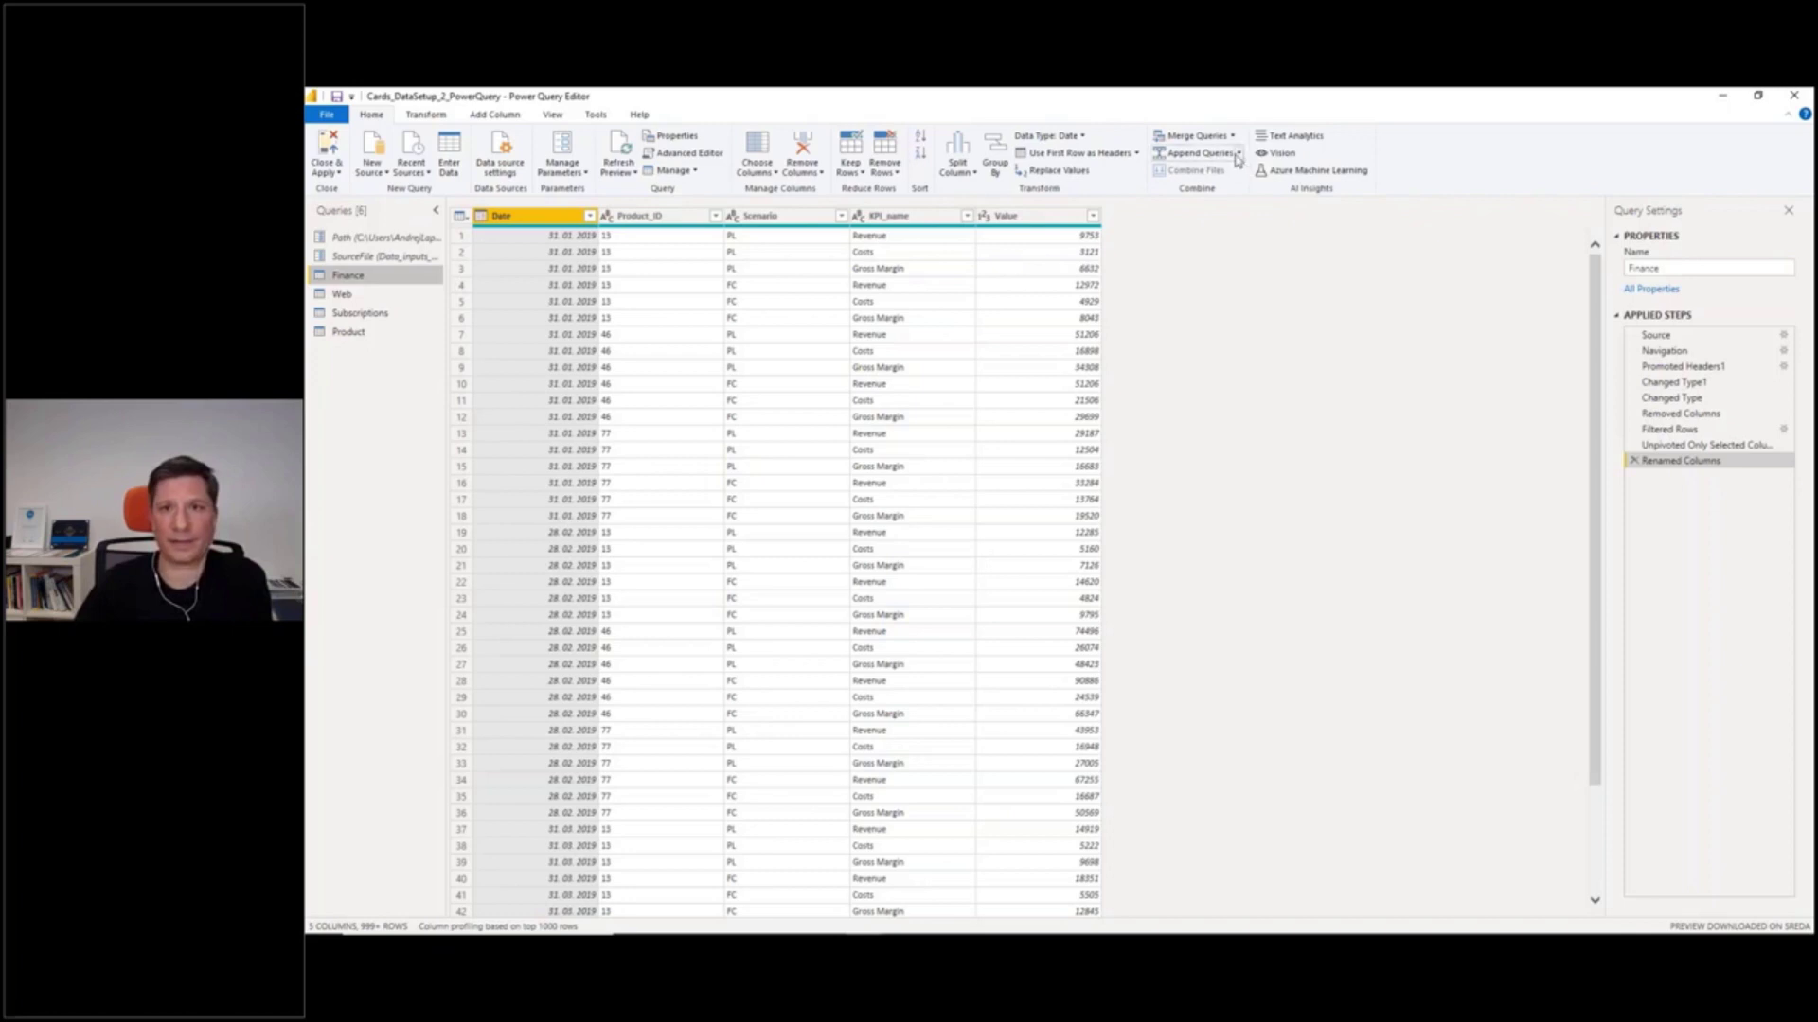
Append Finance, Web and Subscriptions as a new query using the three-or-more-tables option
left_click(1239, 154)
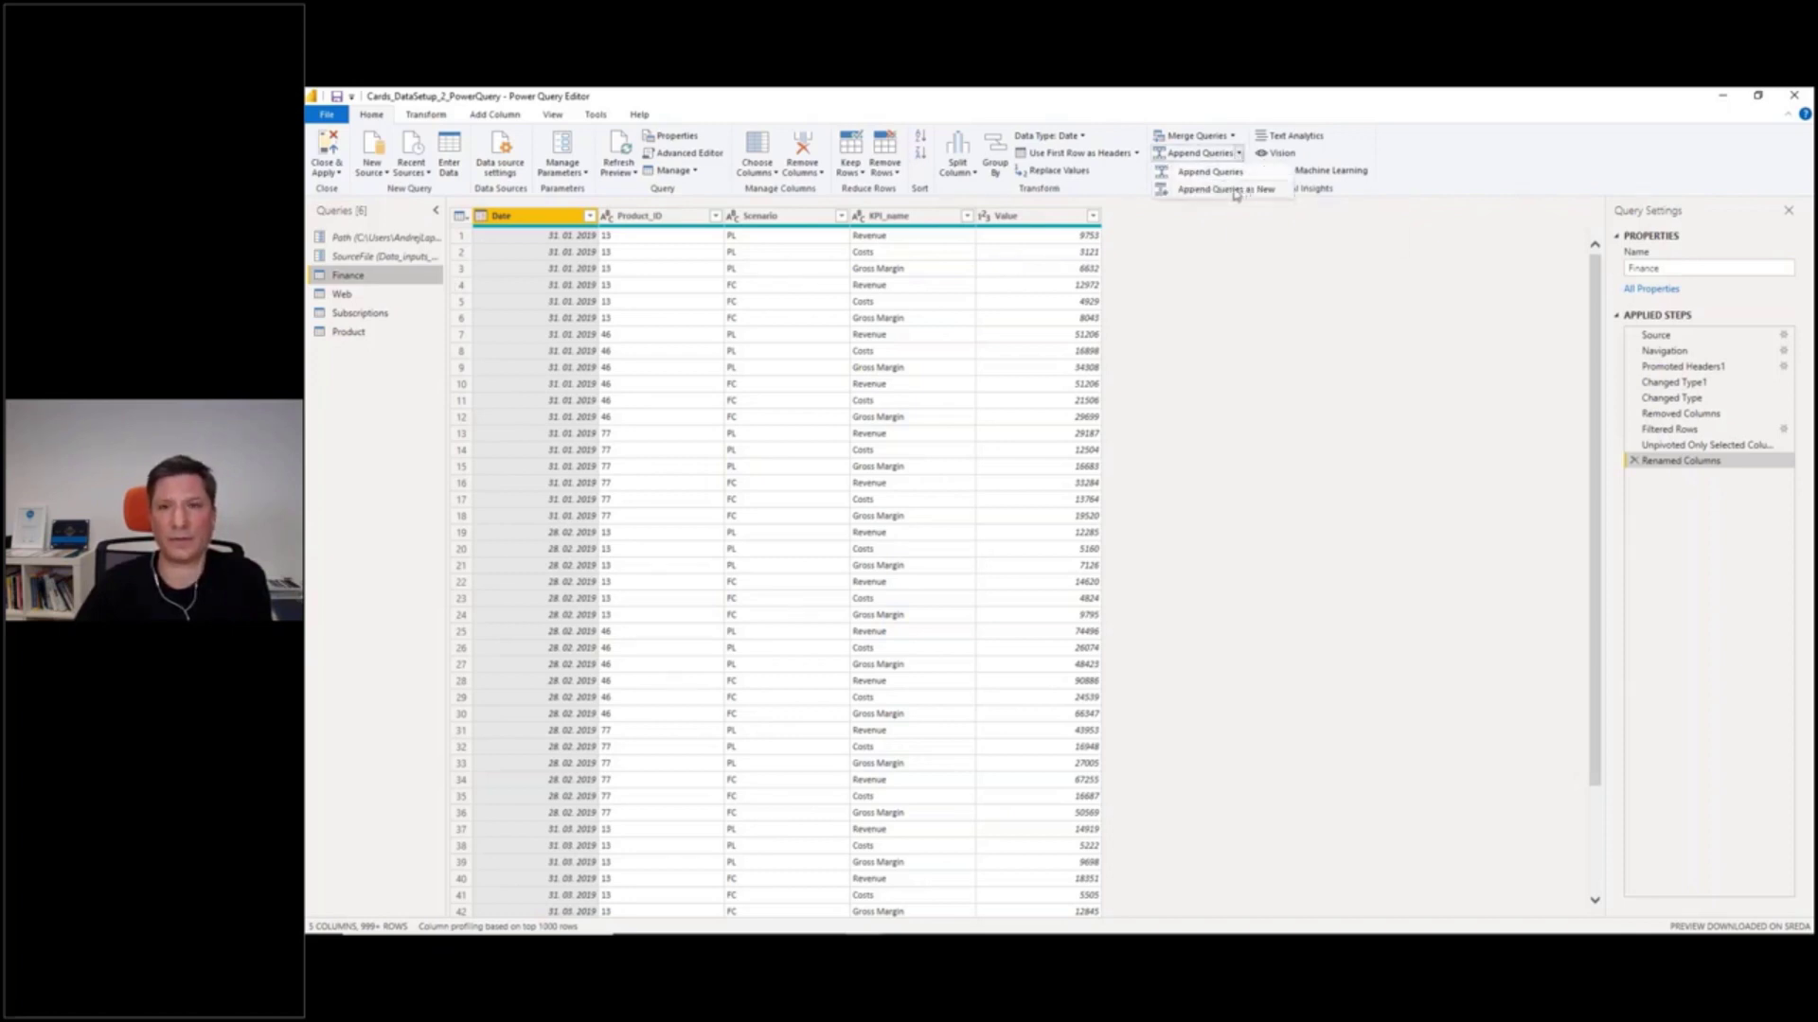
mouse_move(1224, 189)
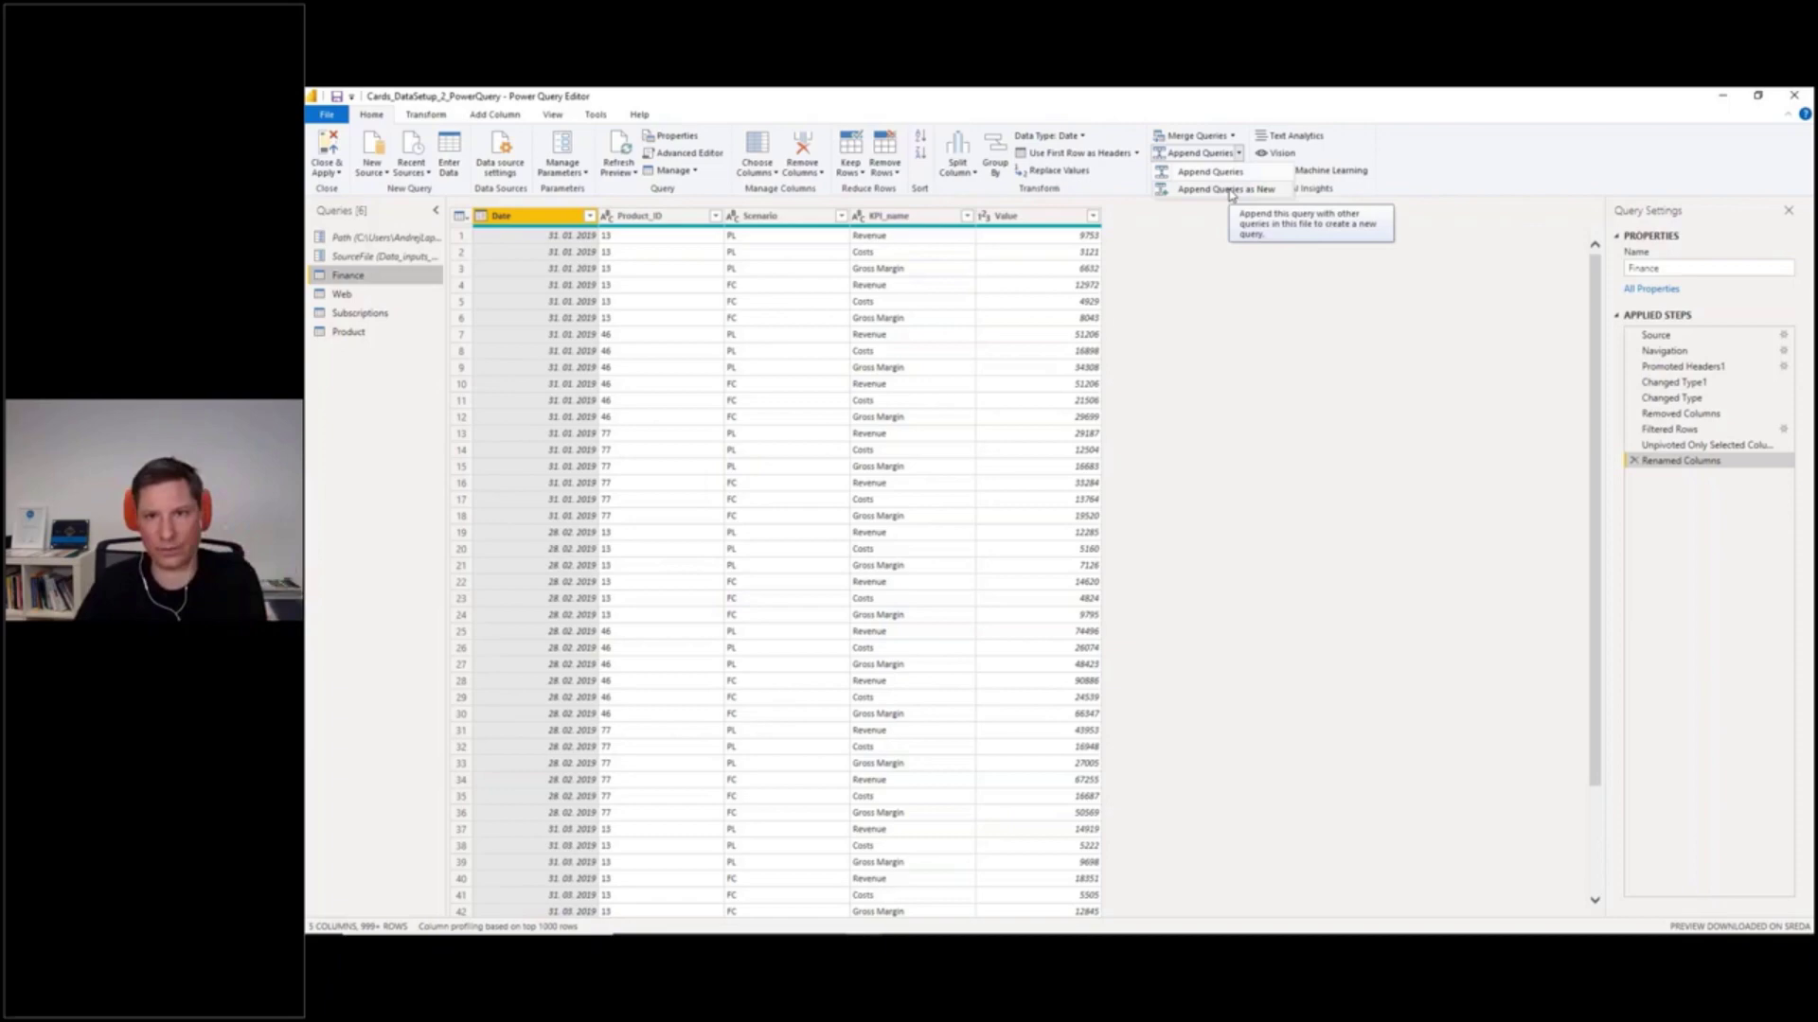
left_click(1231, 190)
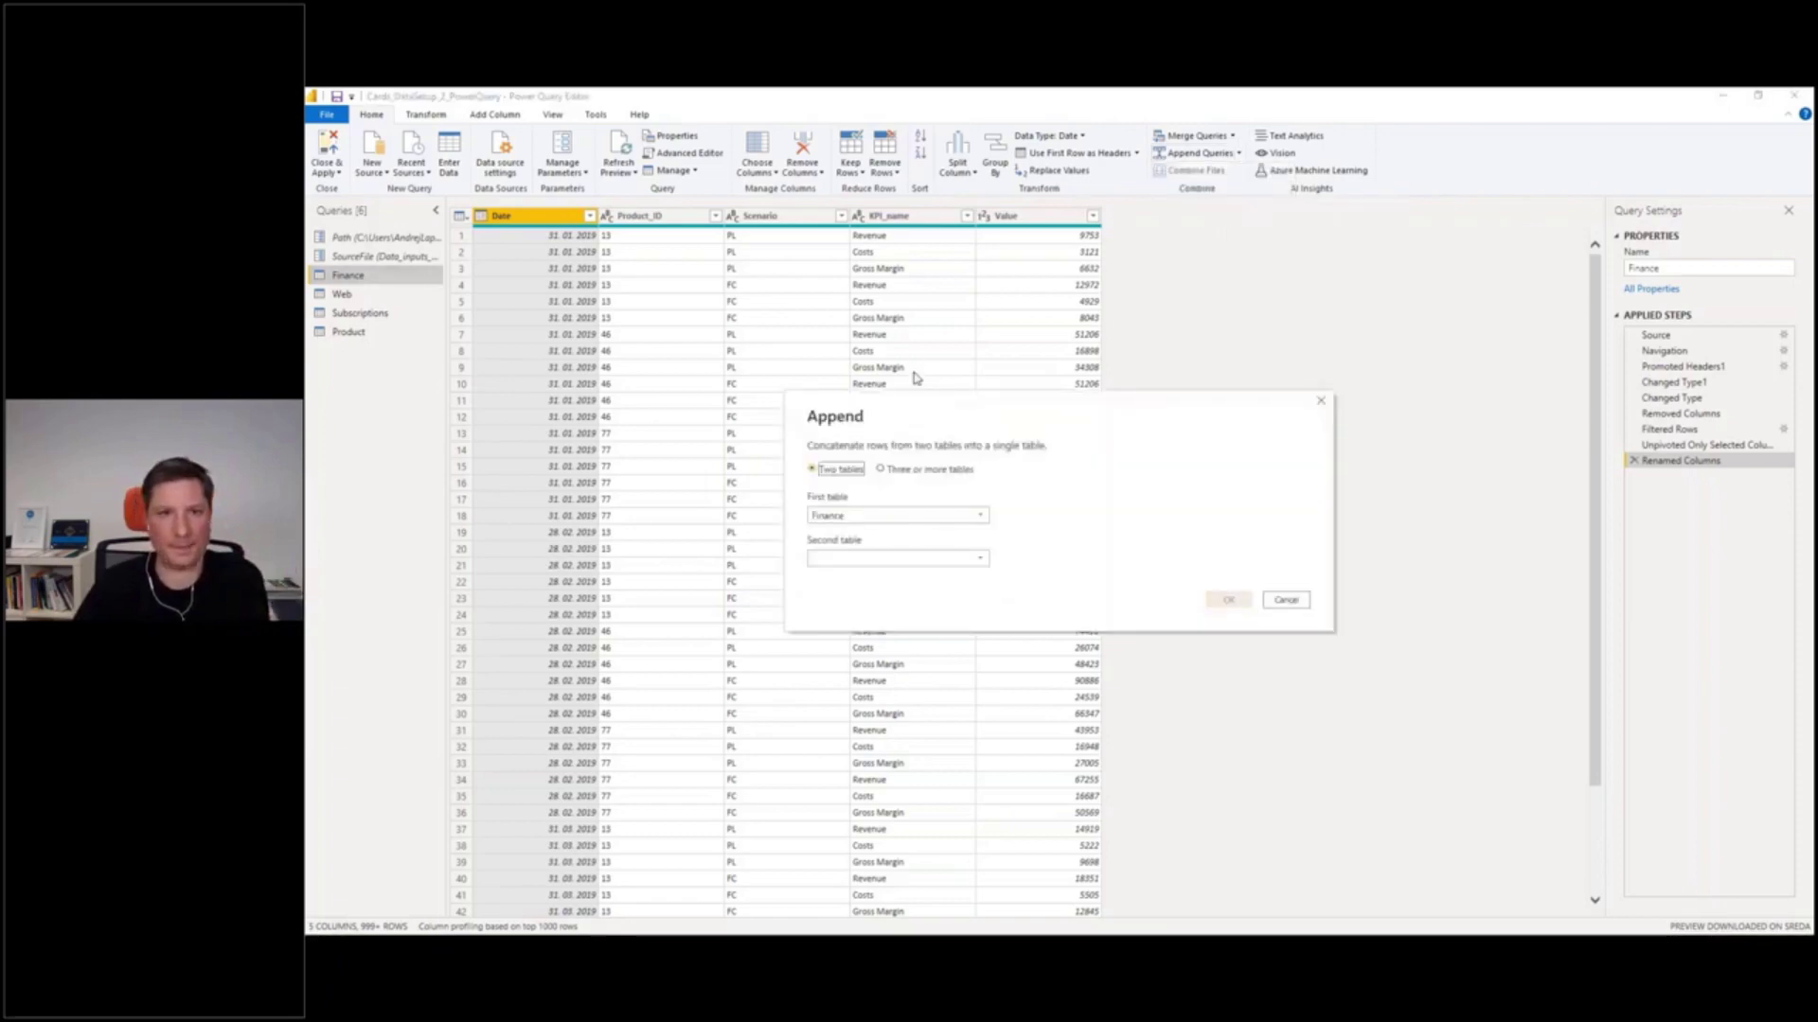
left_click_drag(923, 417, 1003, 363)
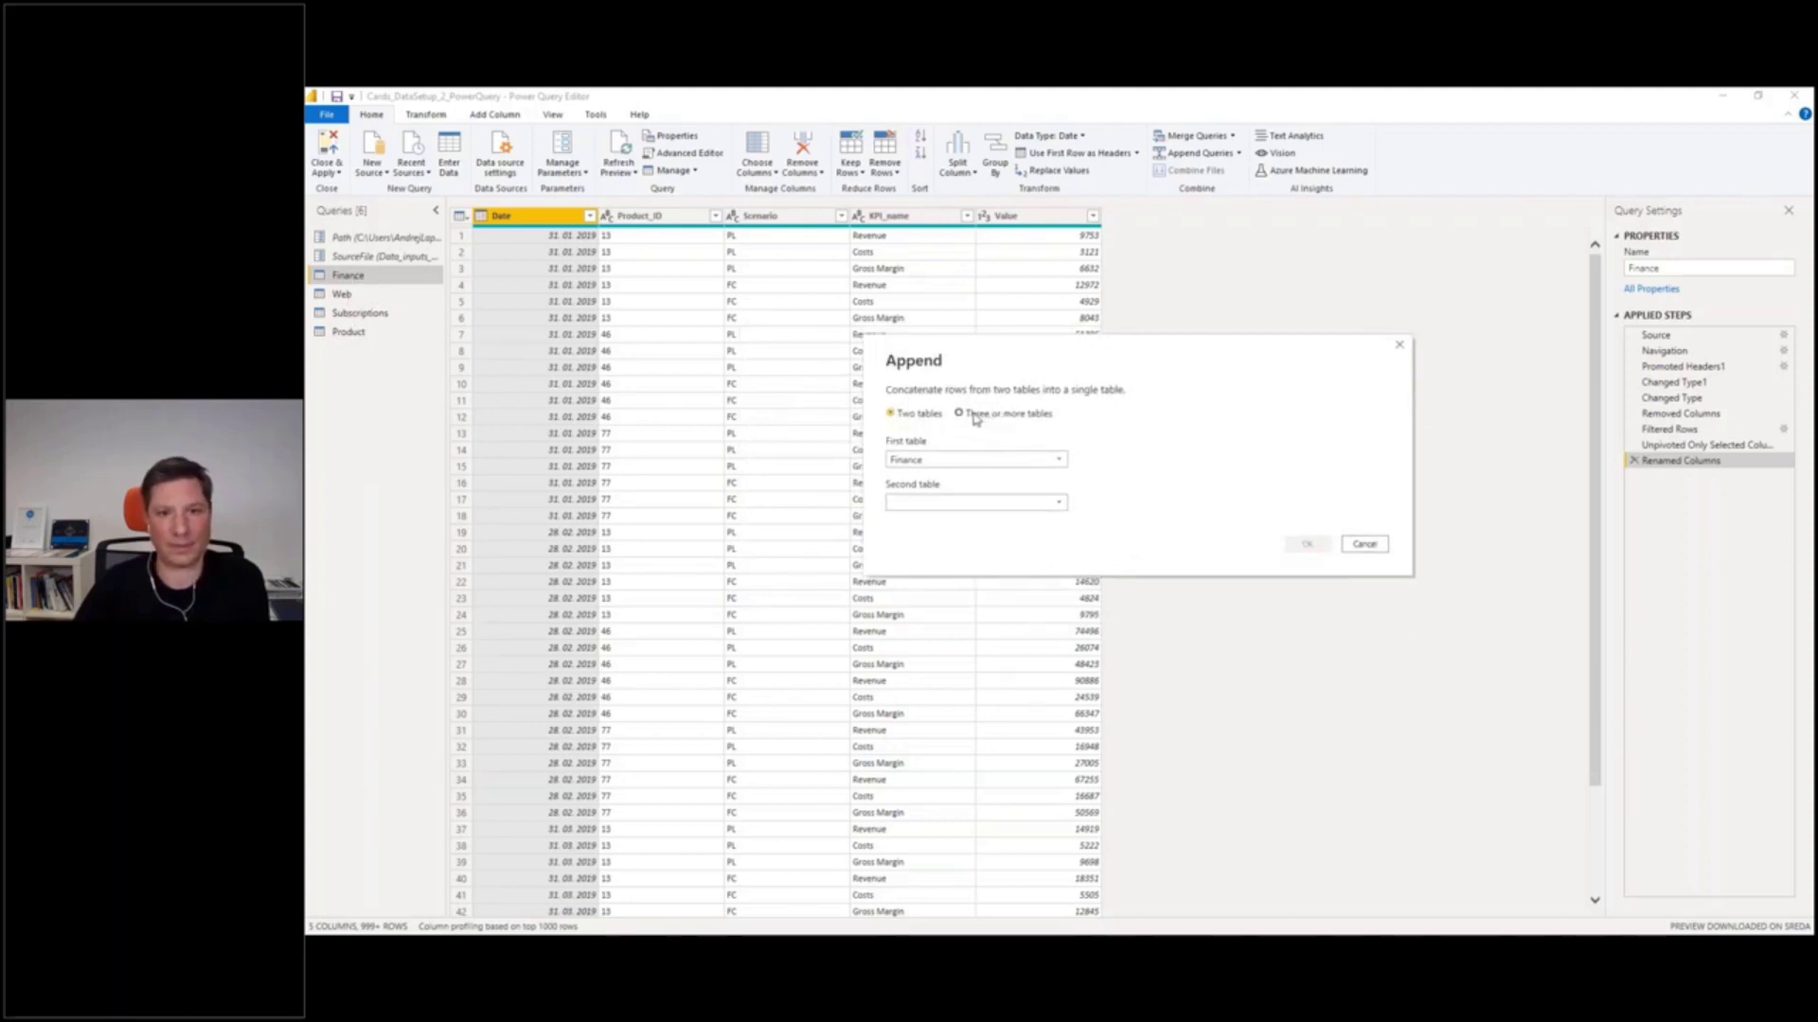
left_click(973, 415)
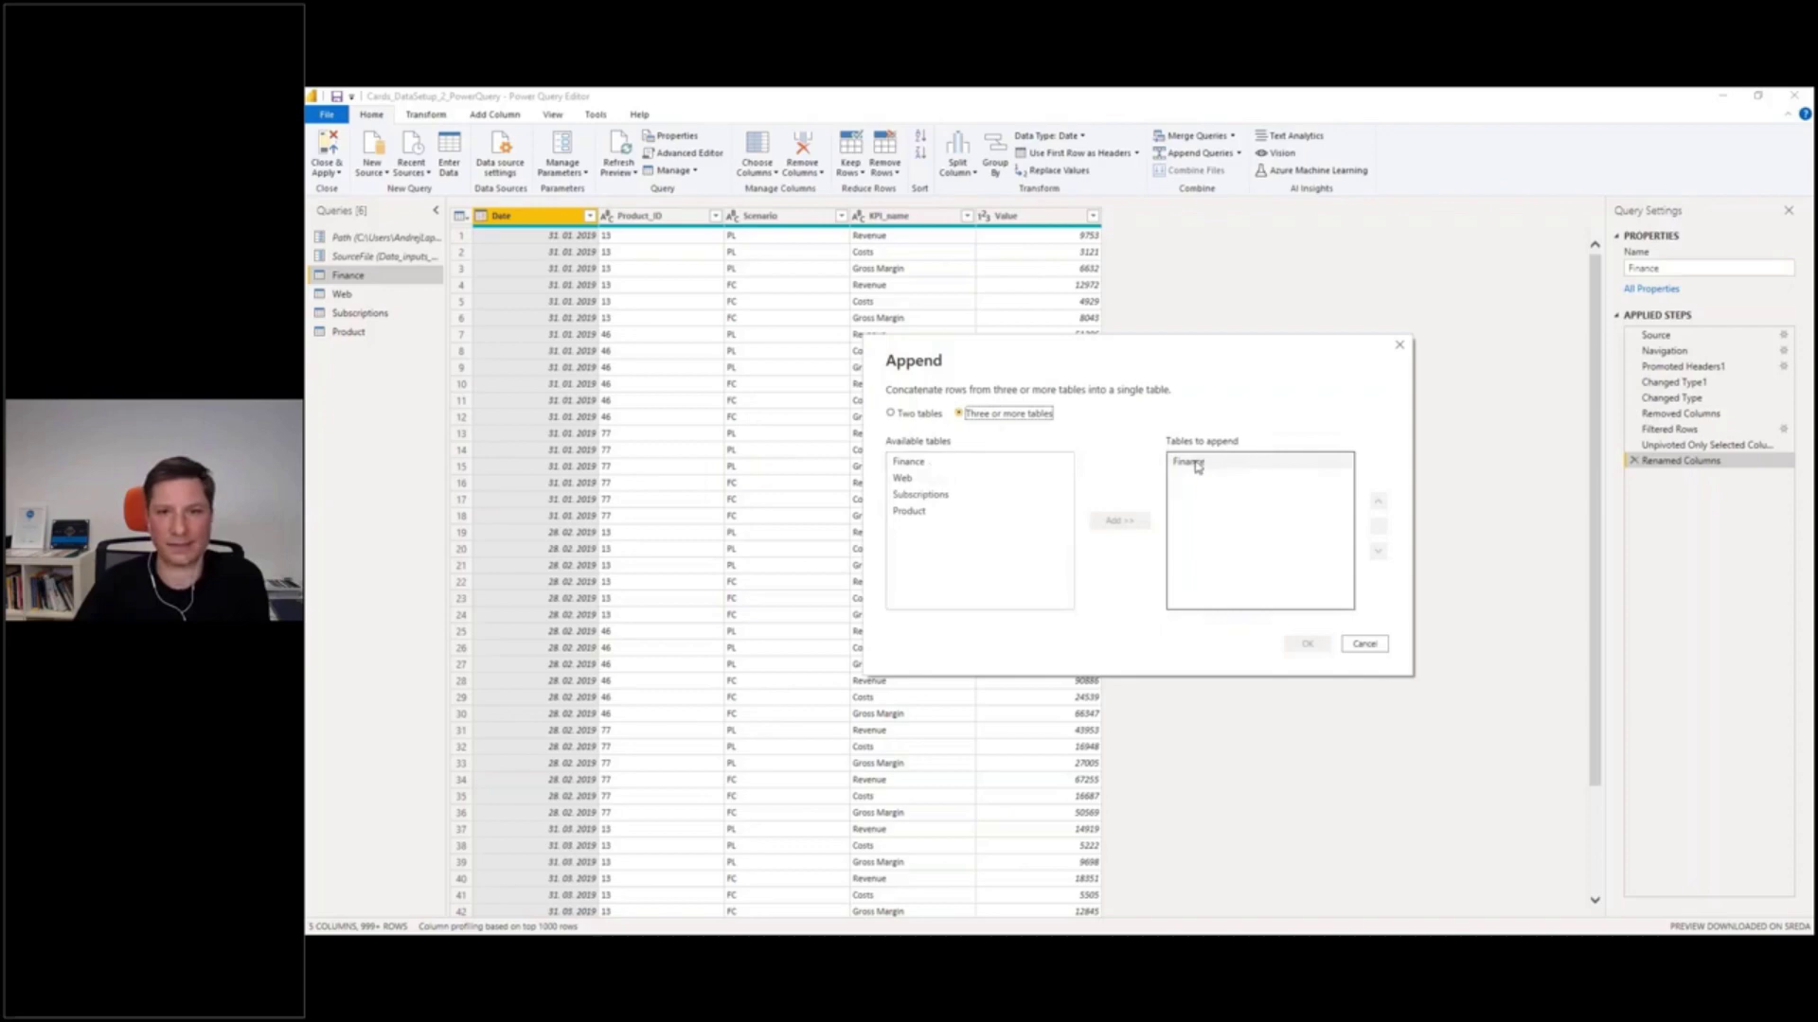
double_click(902, 478)
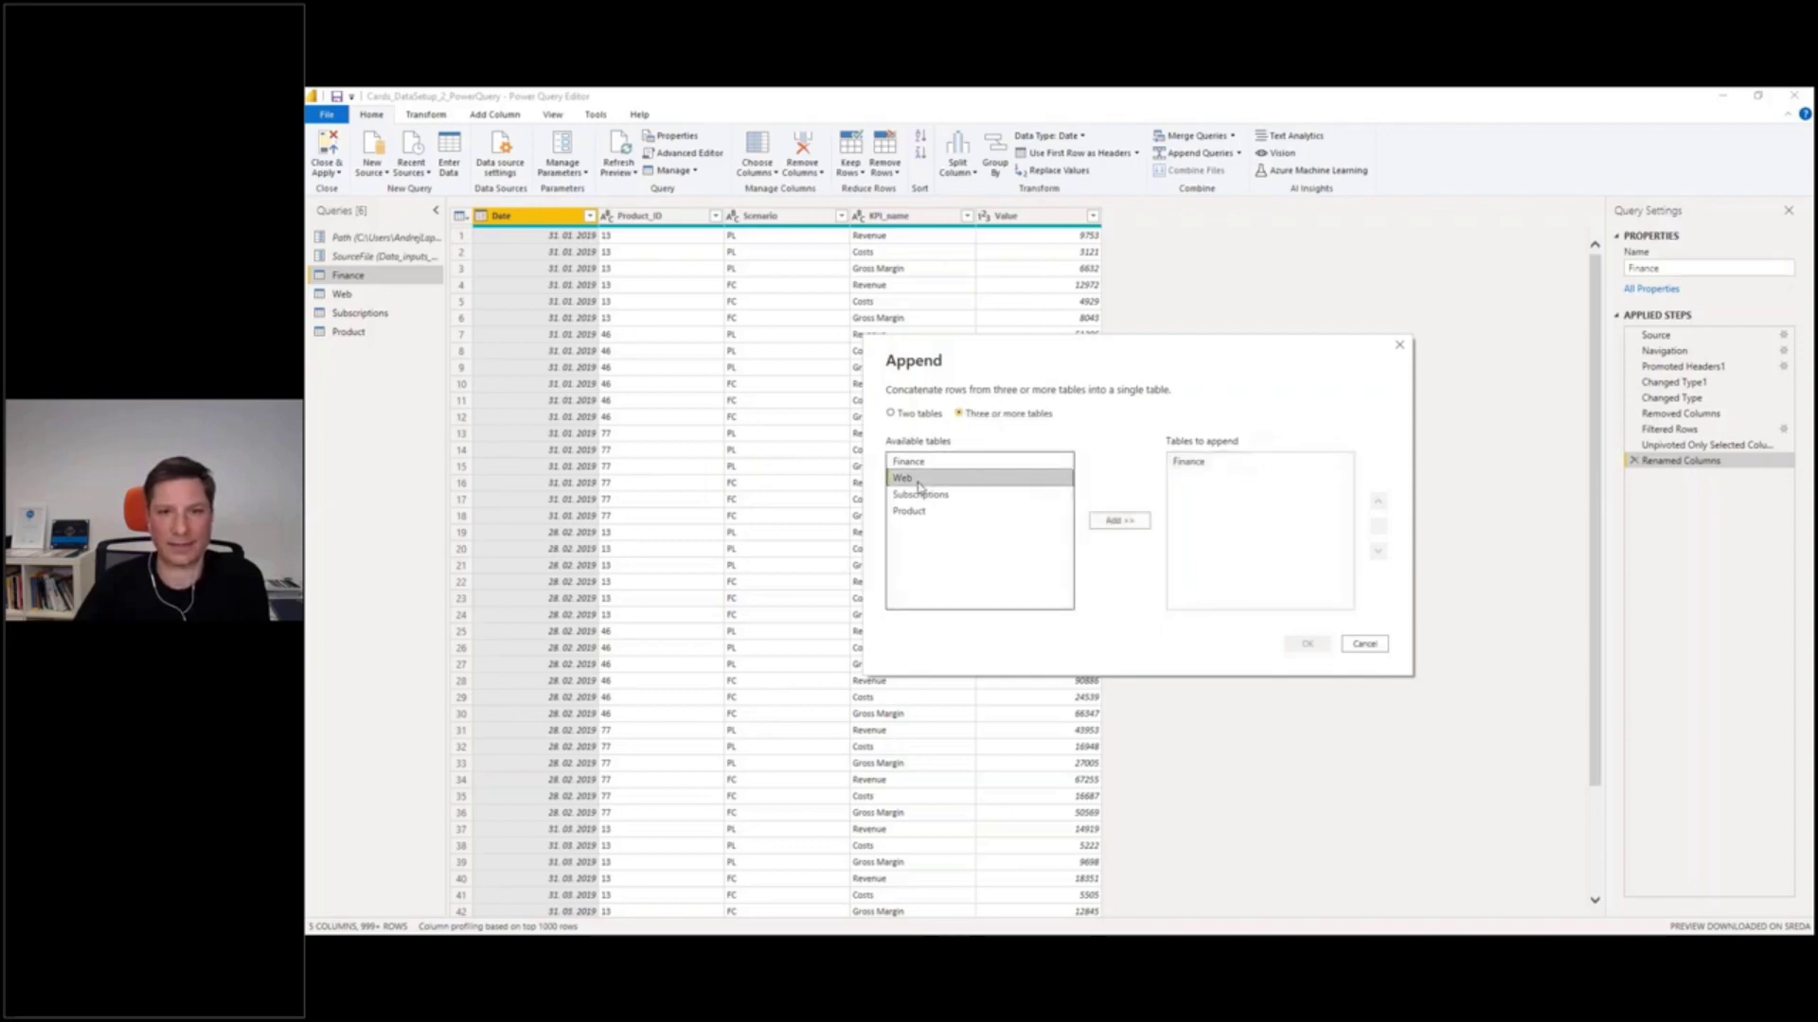
double_click(923, 495)
left_click(1305, 644)
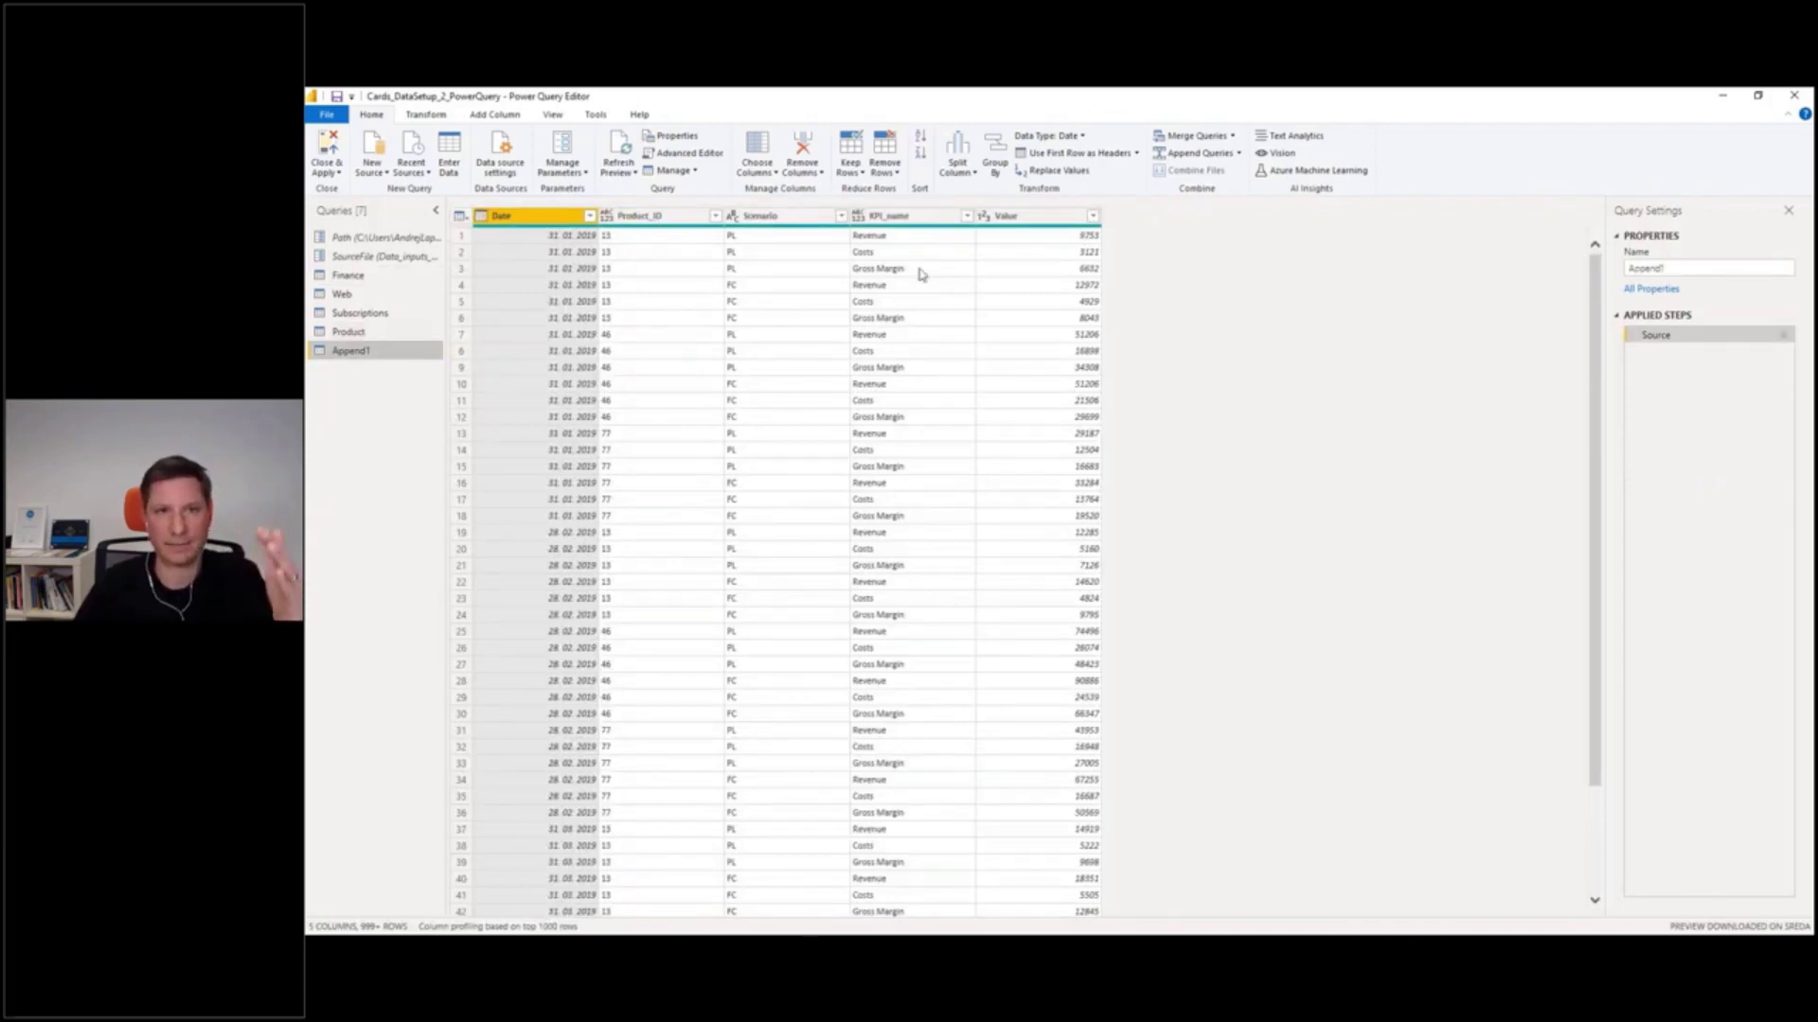
left_click(967, 217)
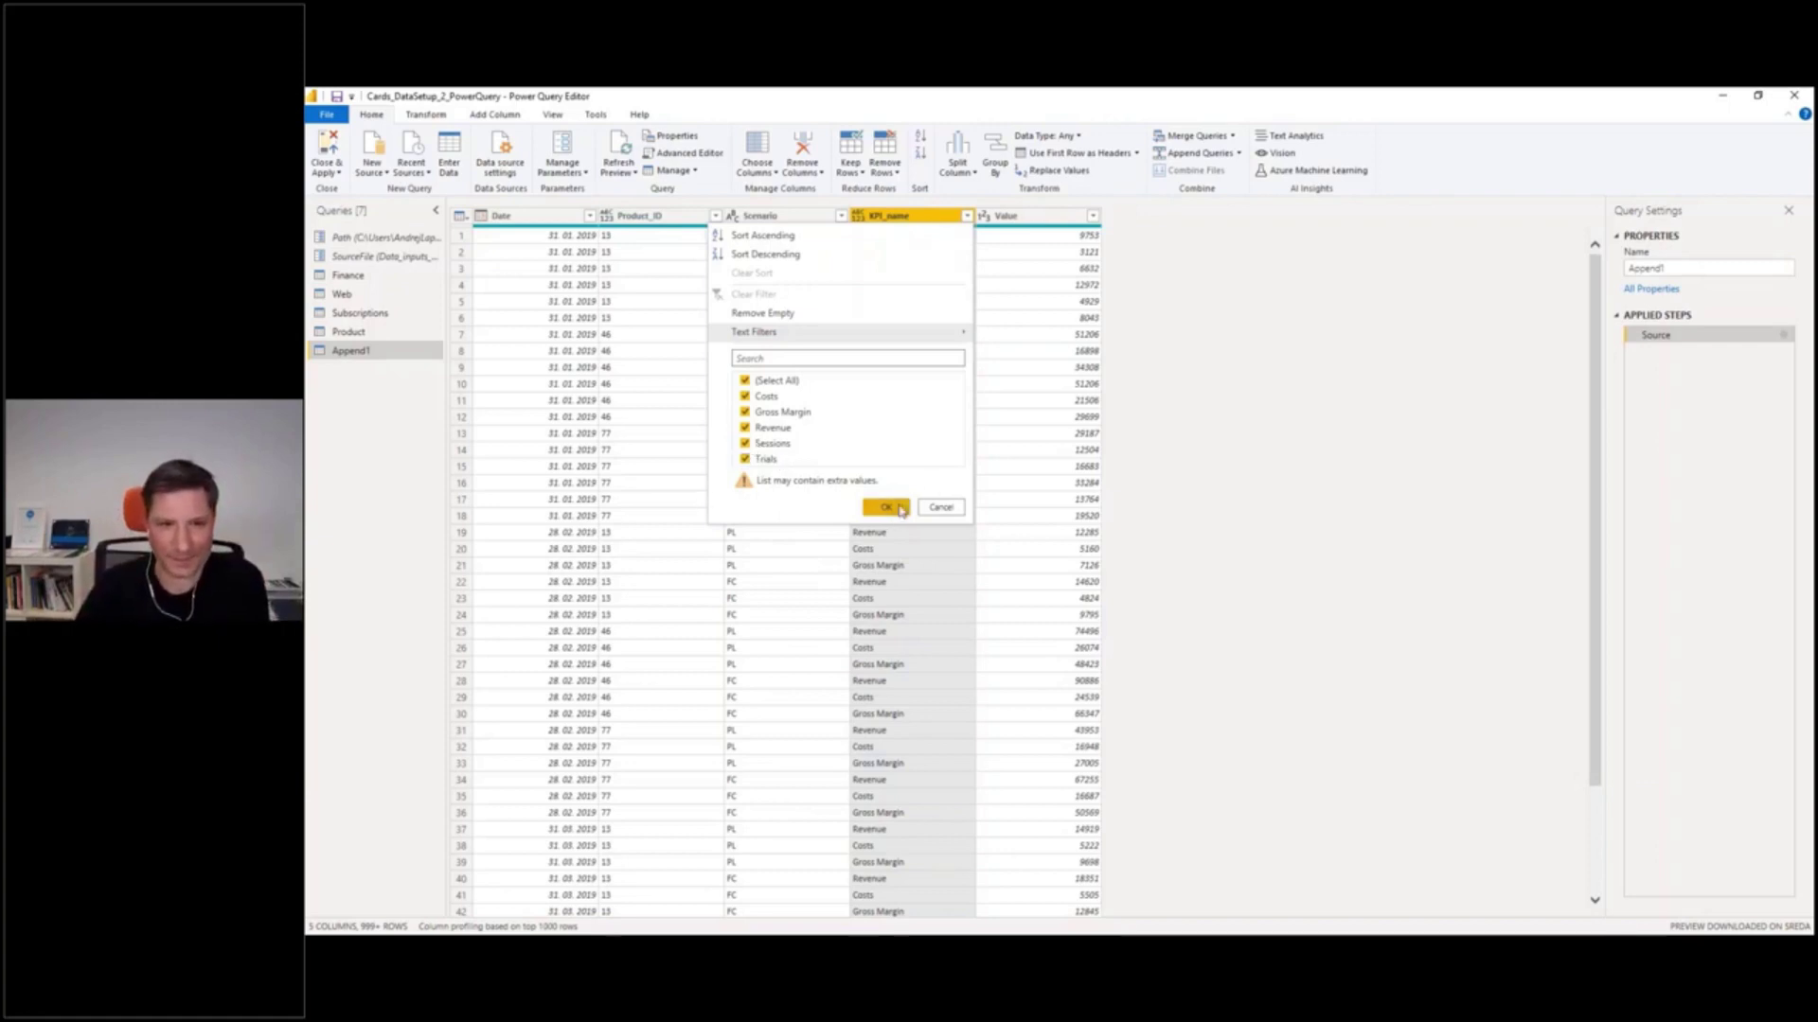
left_click(939, 507)
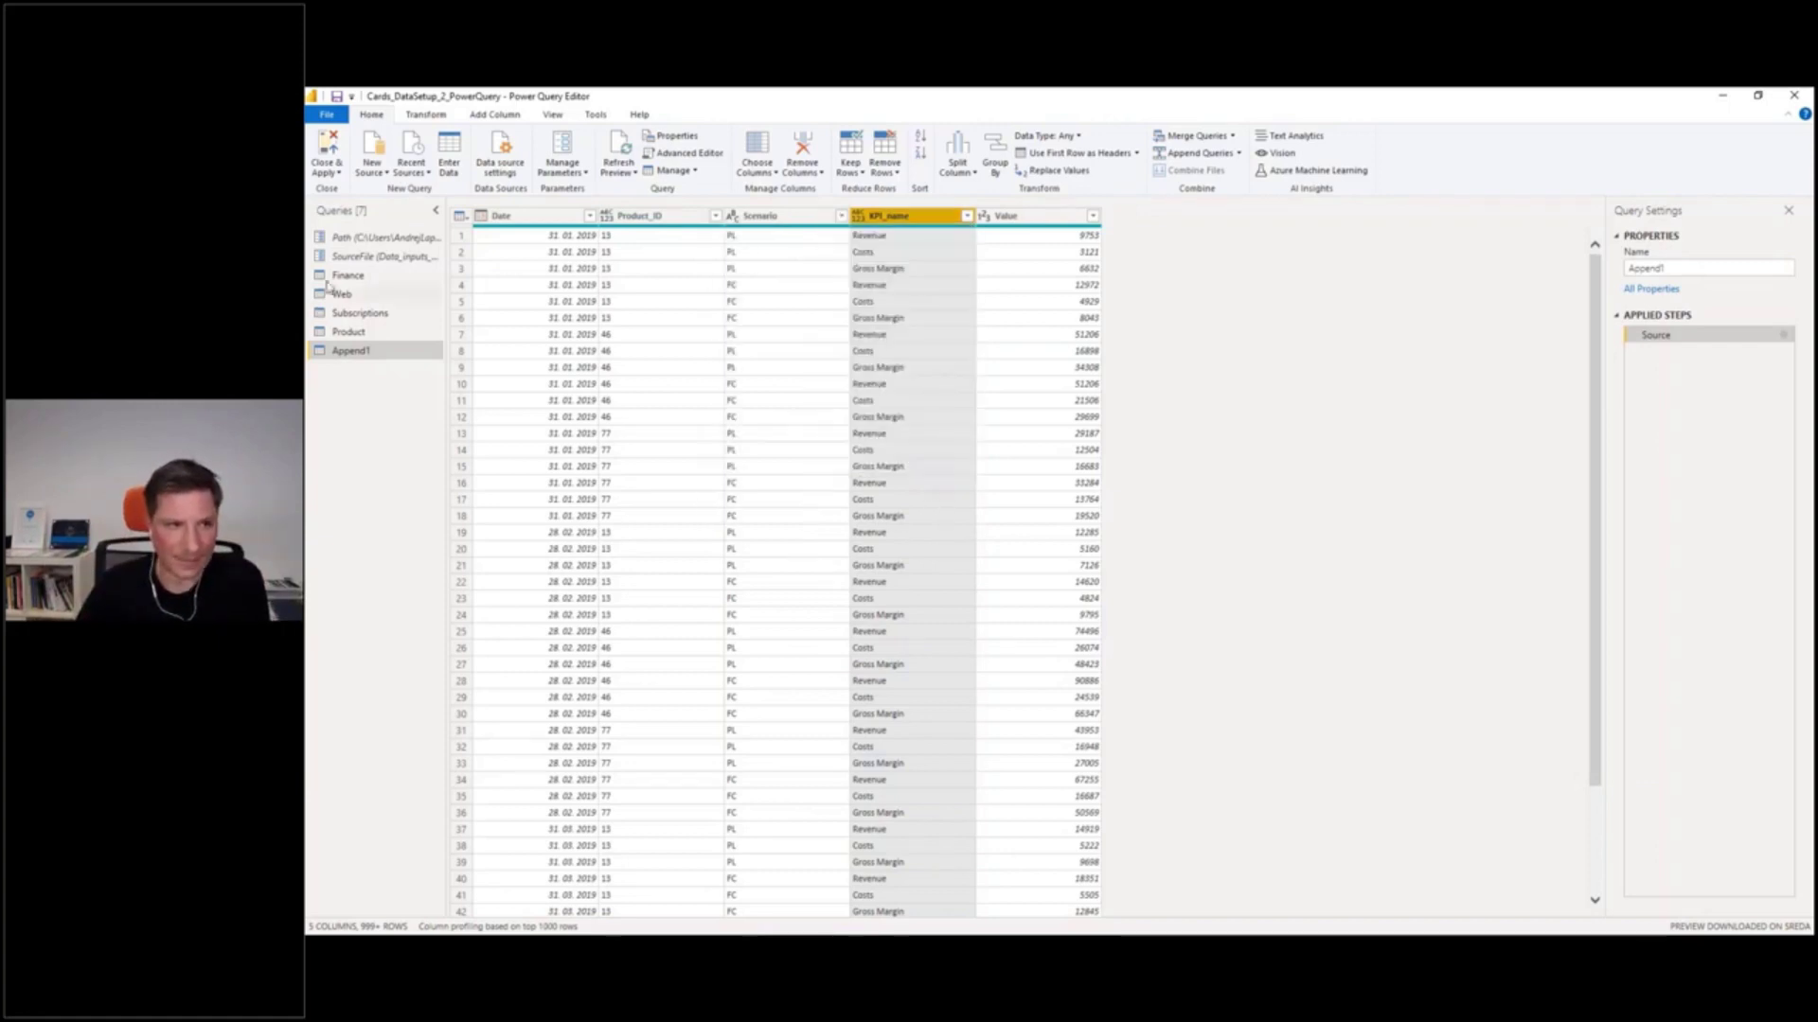
Rename the Append1 query to 'Consolidated KPIs' and apply the changes with Close & Apply
double_click(362, 354)
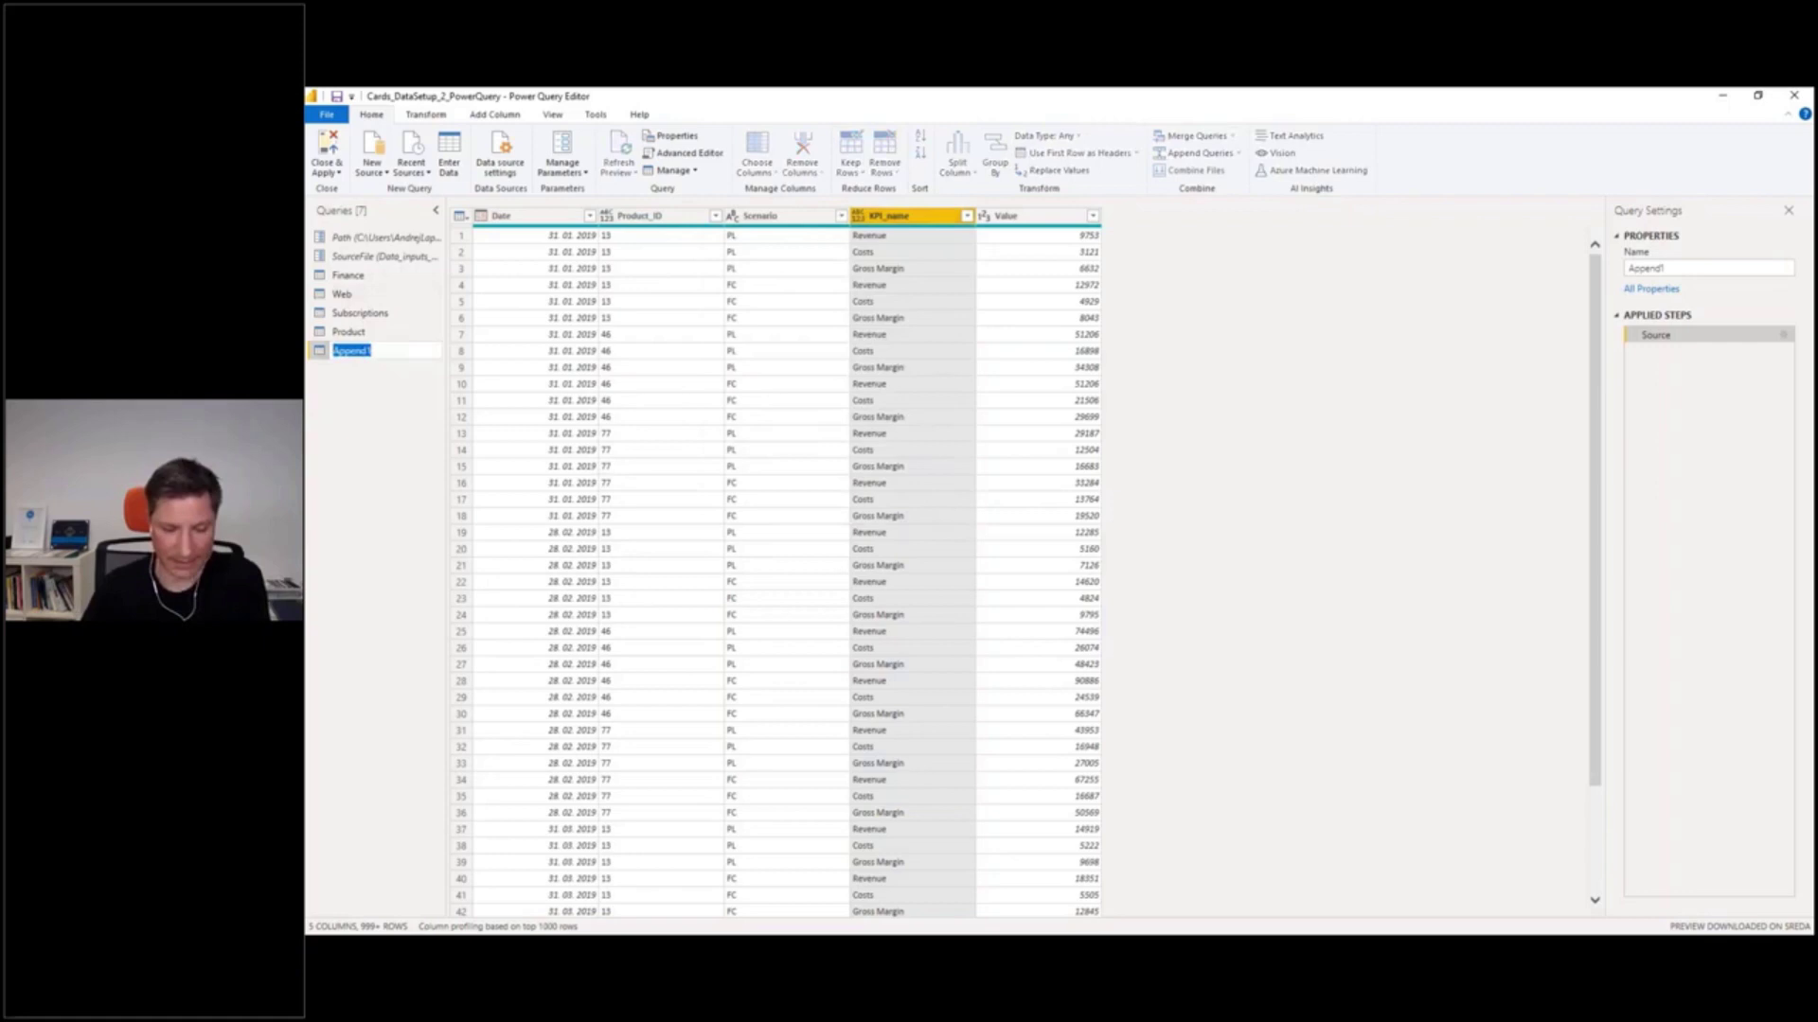
type("KPIs")
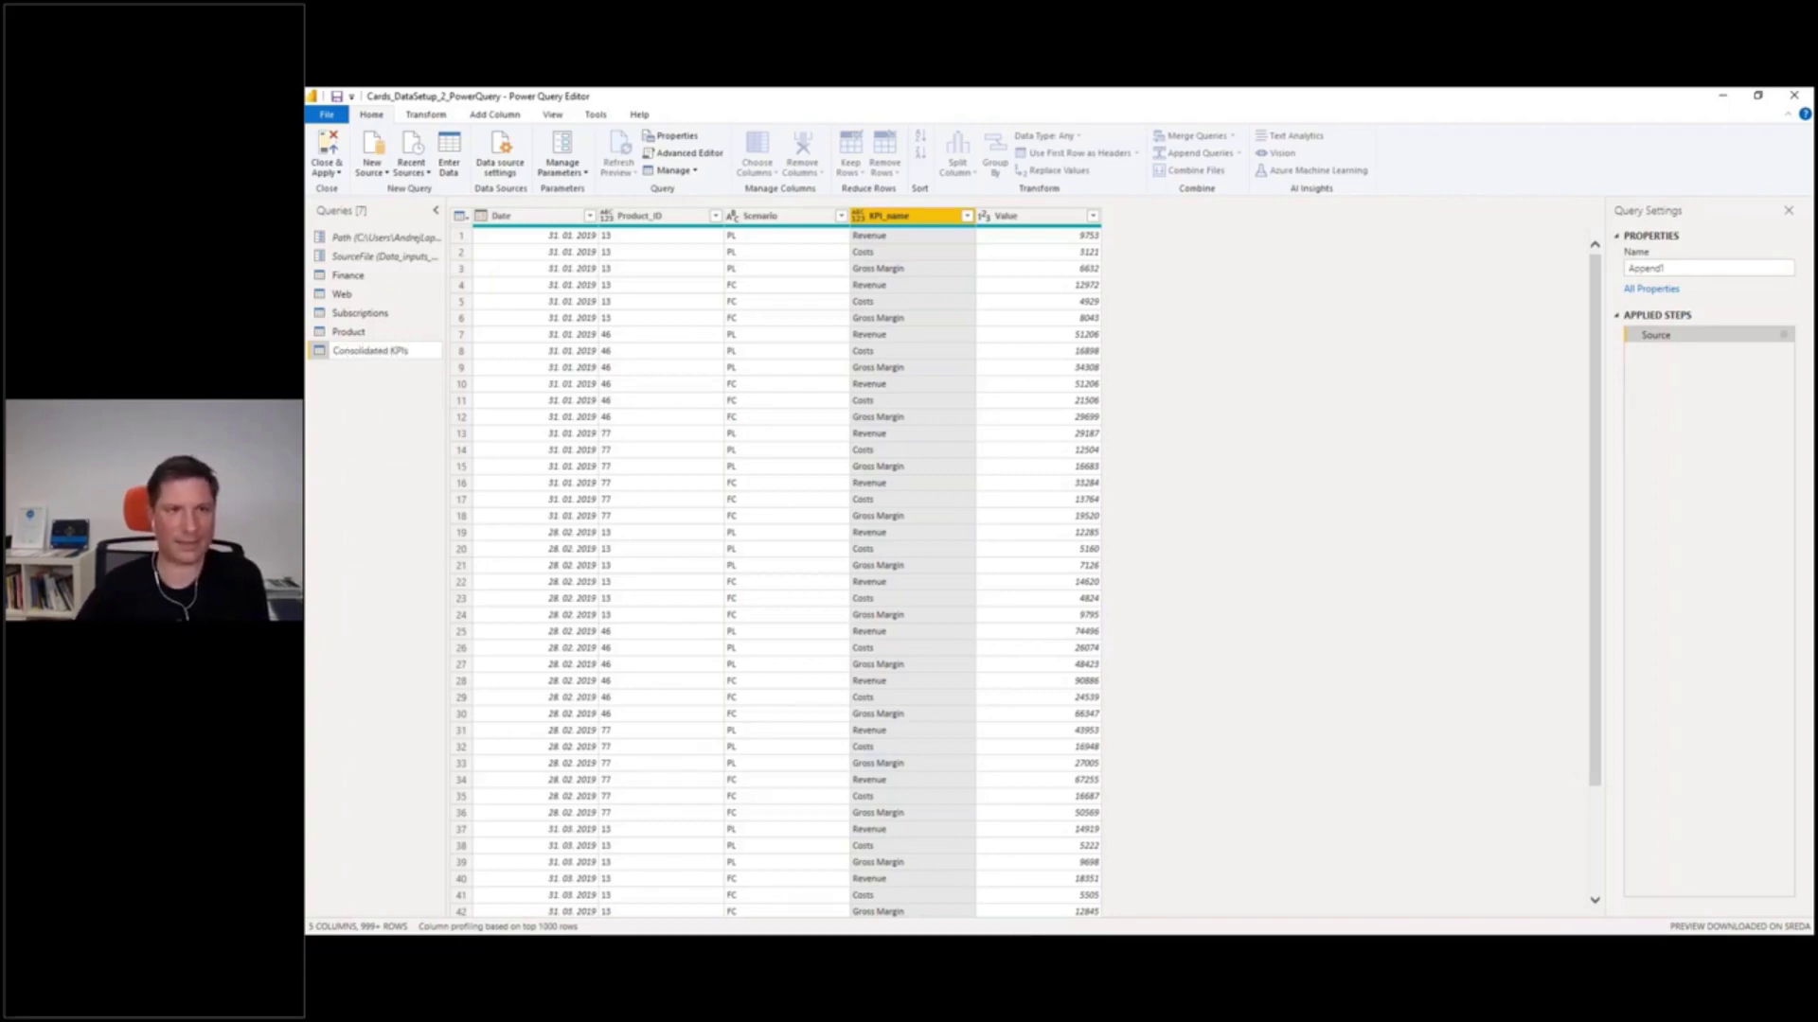
key("Return")
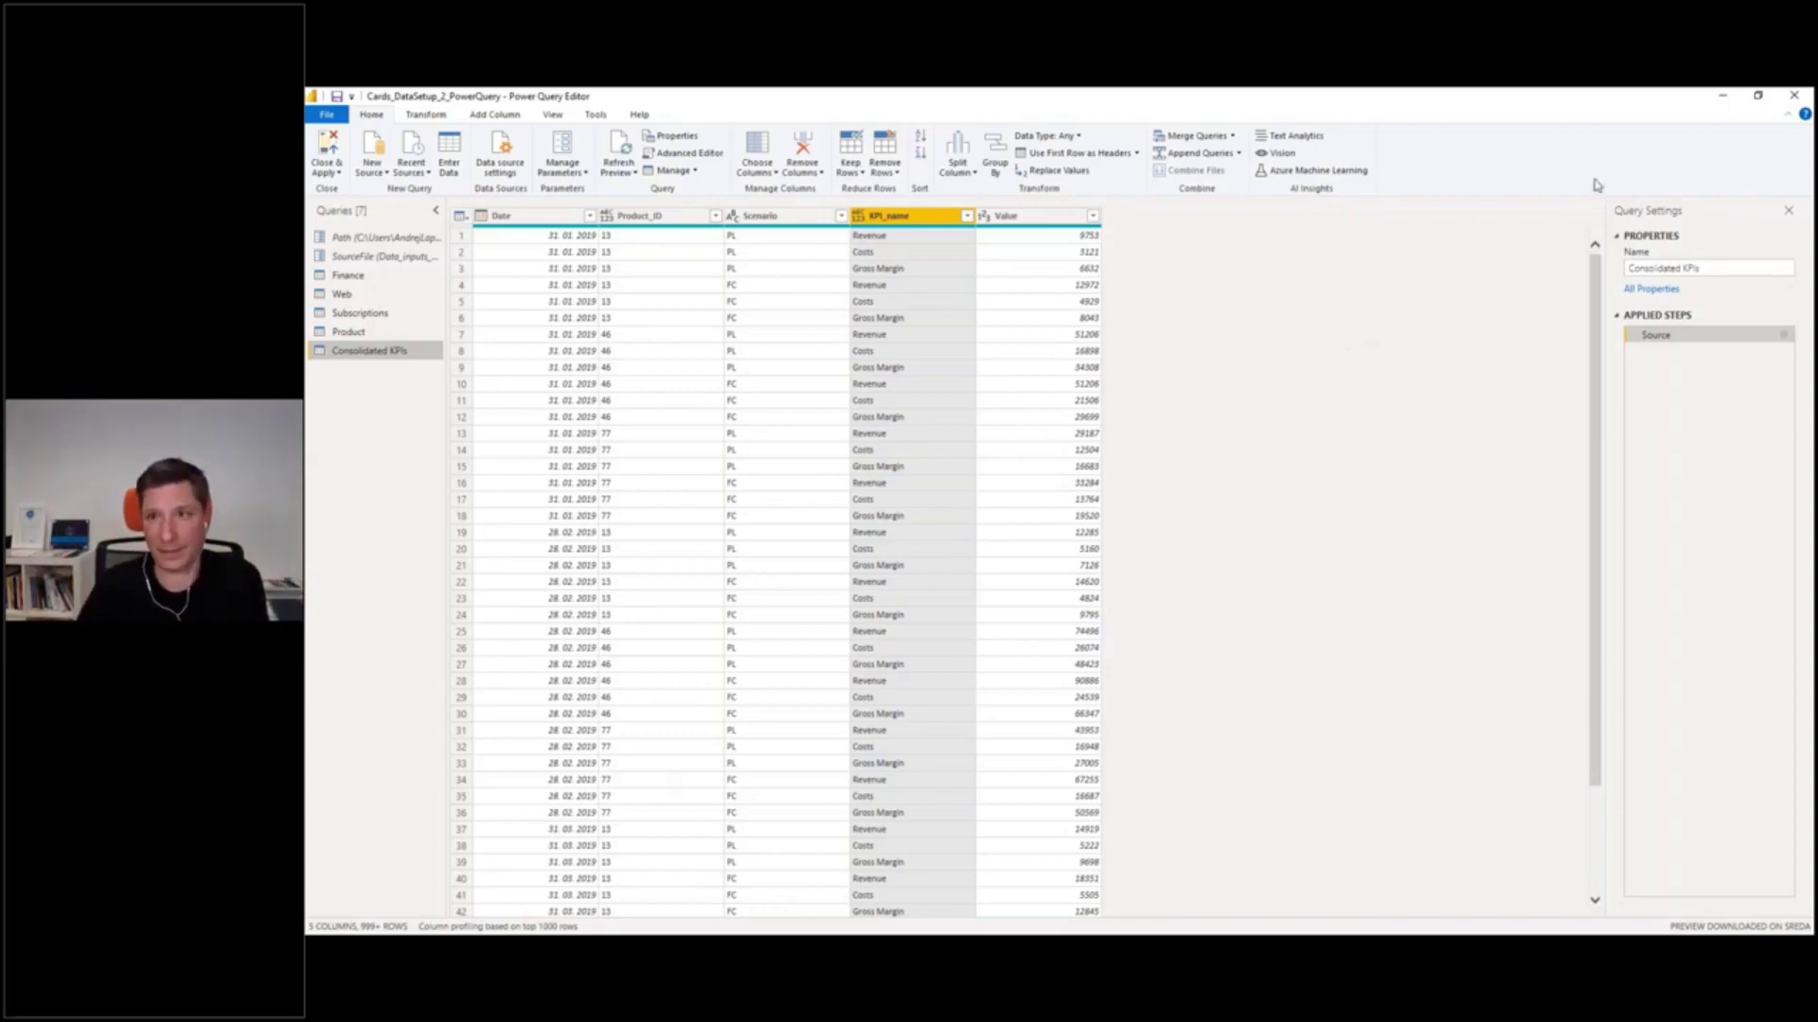
left_click(329, 151)
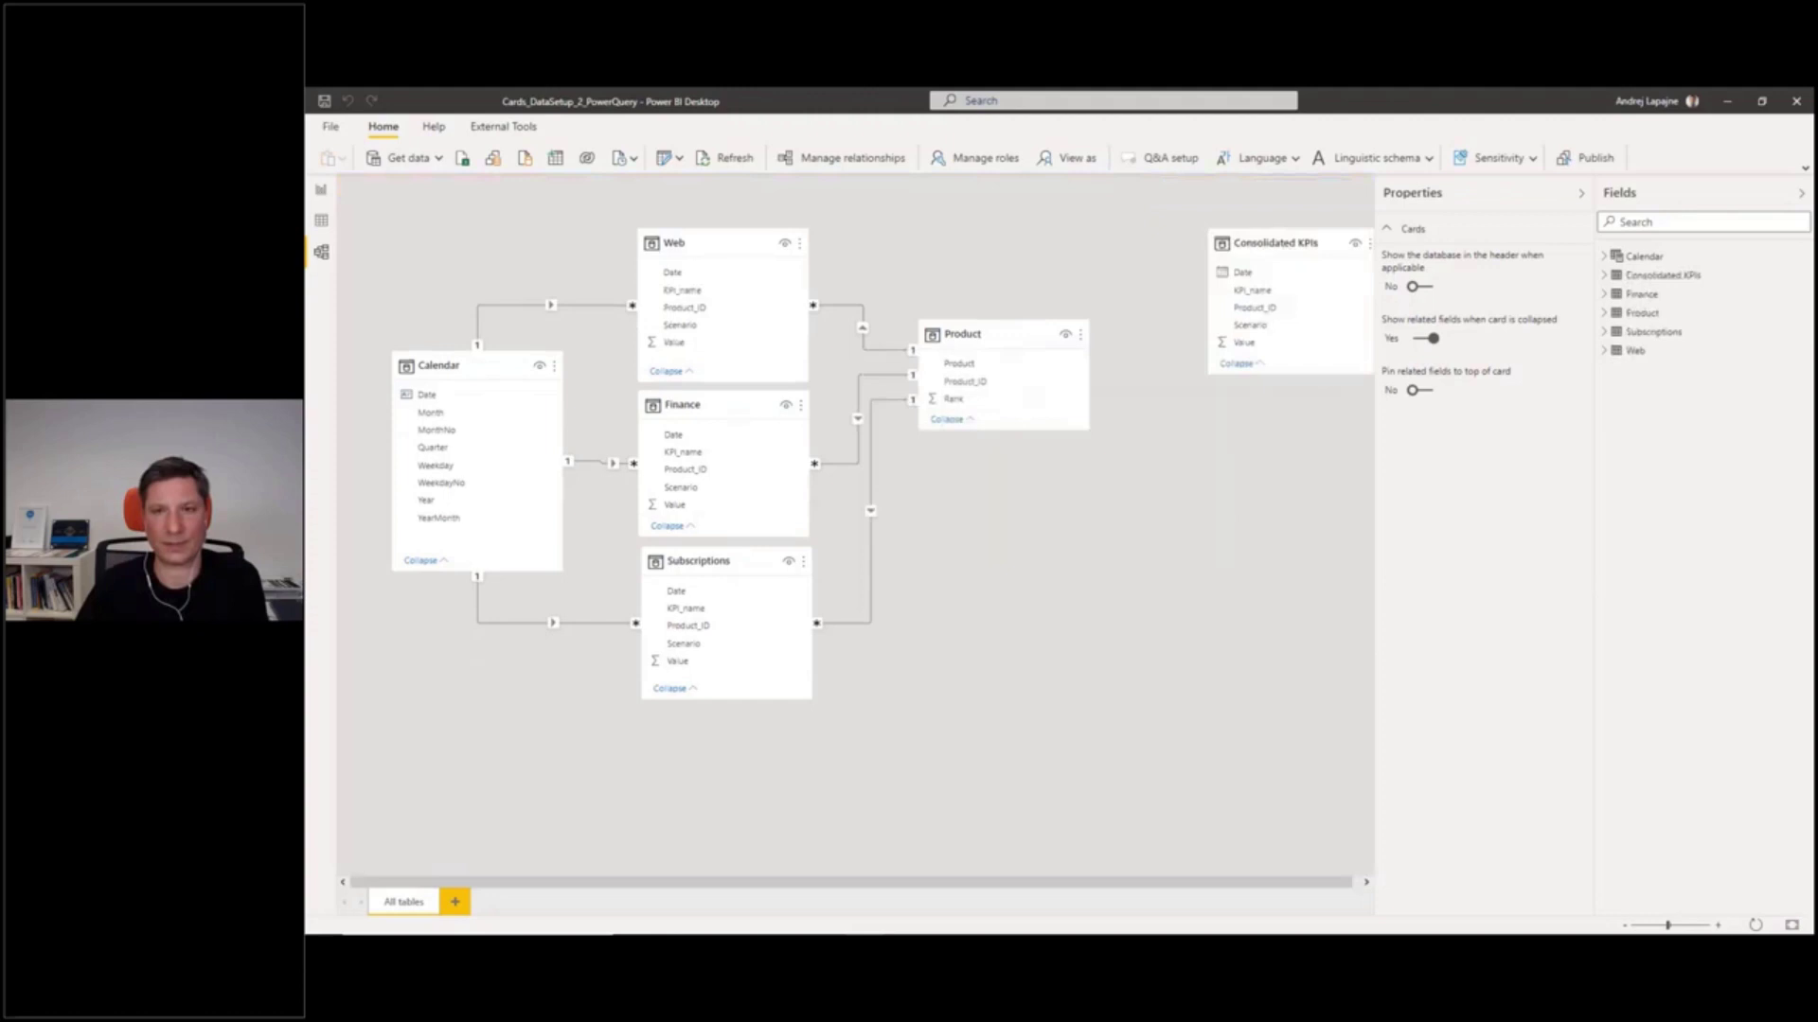
Position the Consolidated KPIs card below Product, then reopen Transform data
left_click_drag(1276, 235, 999, 506)
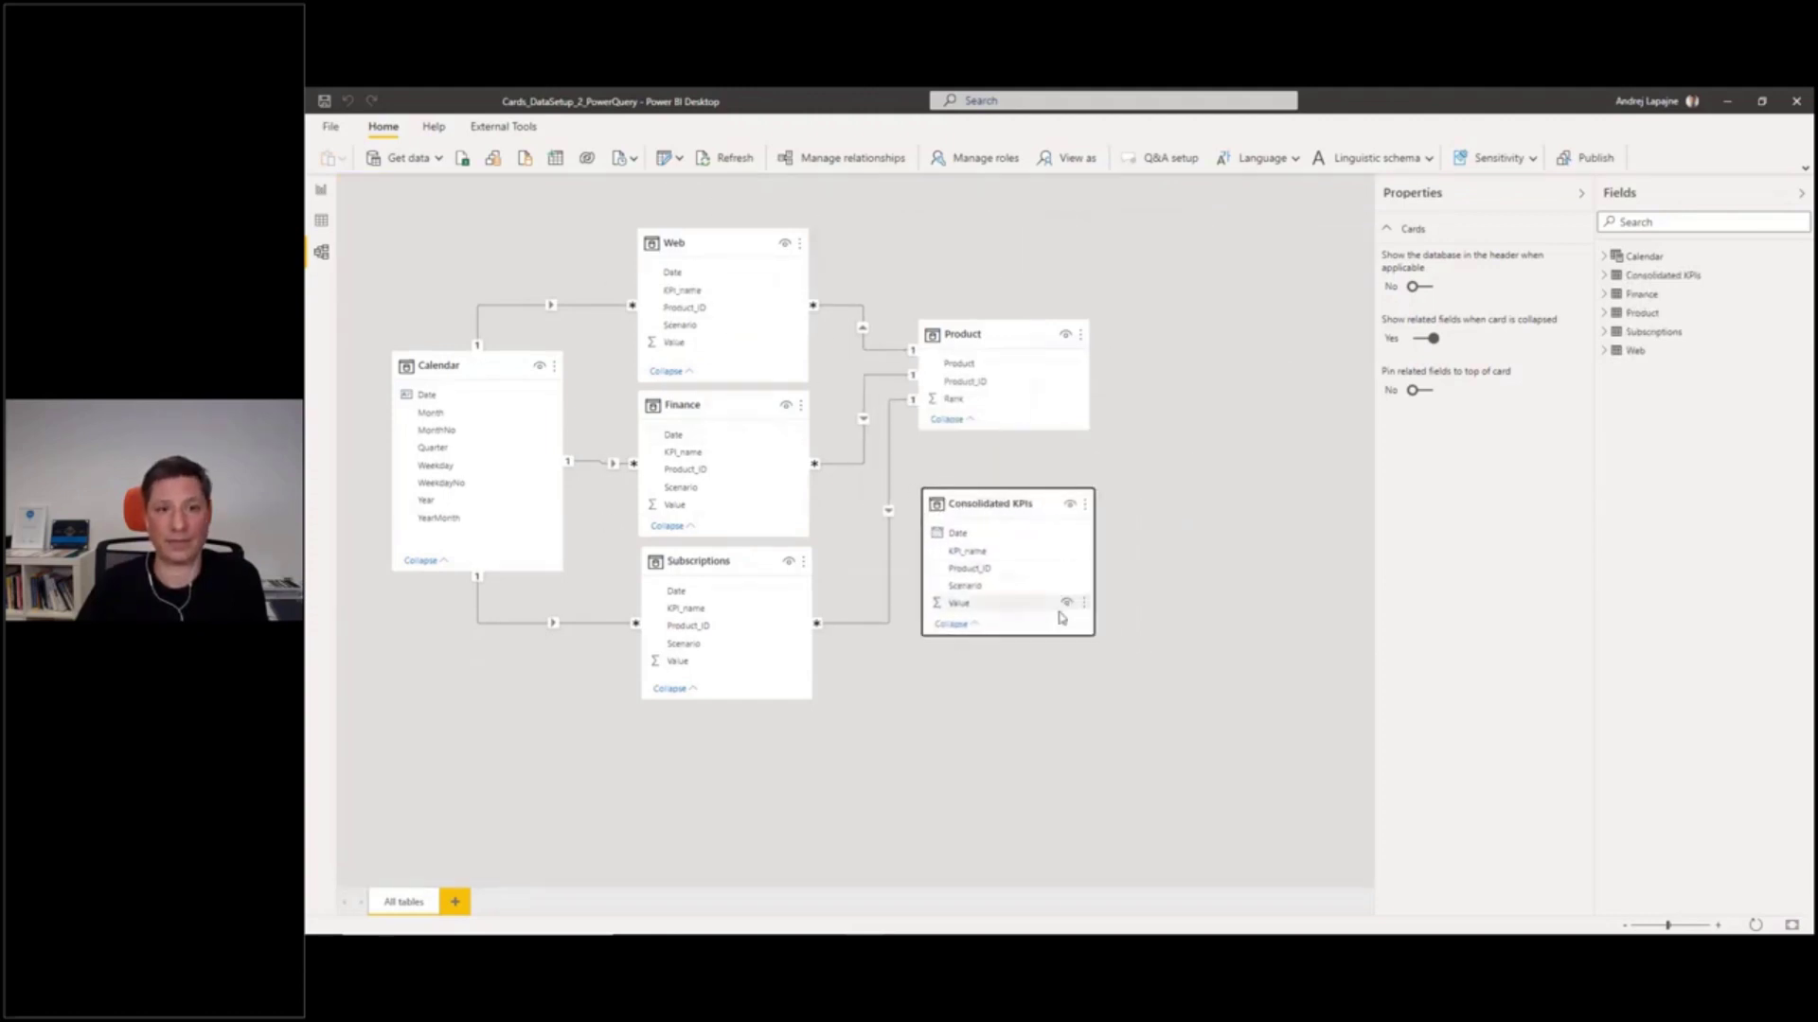
left_click_drag(1000, 503, 1009, 481)
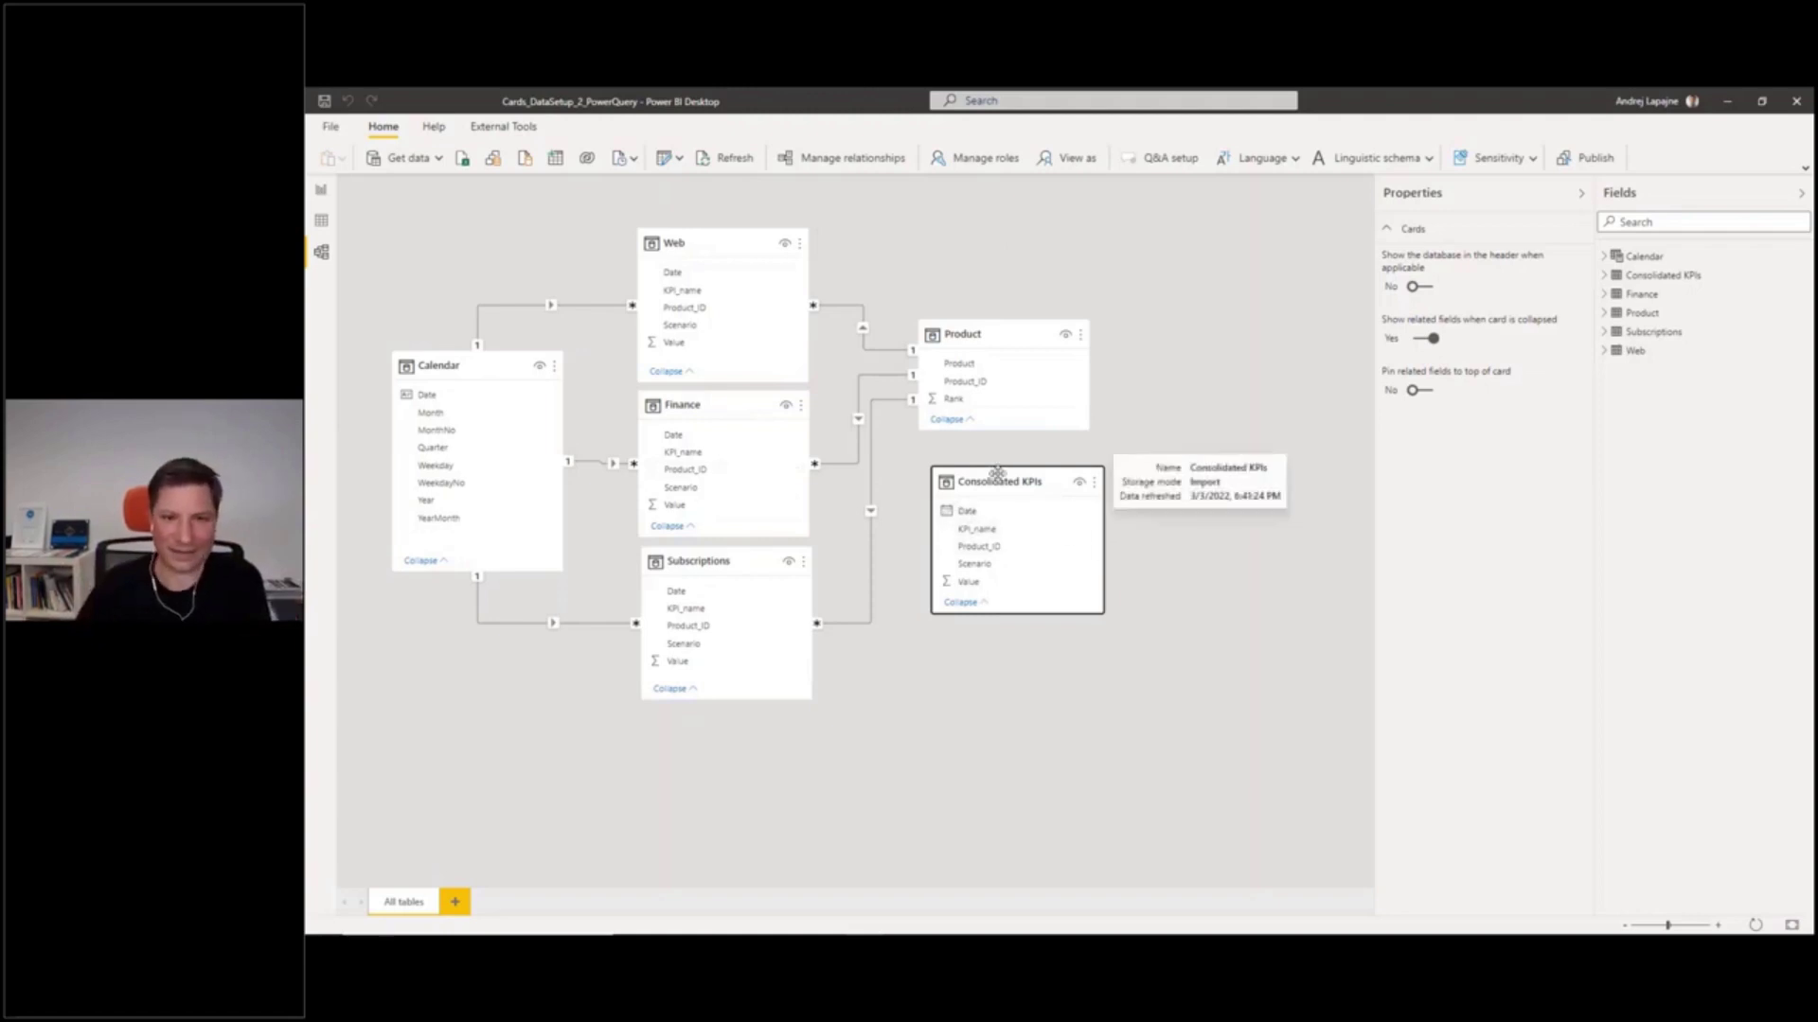
left_click_drag(997, 471, 988, 503)
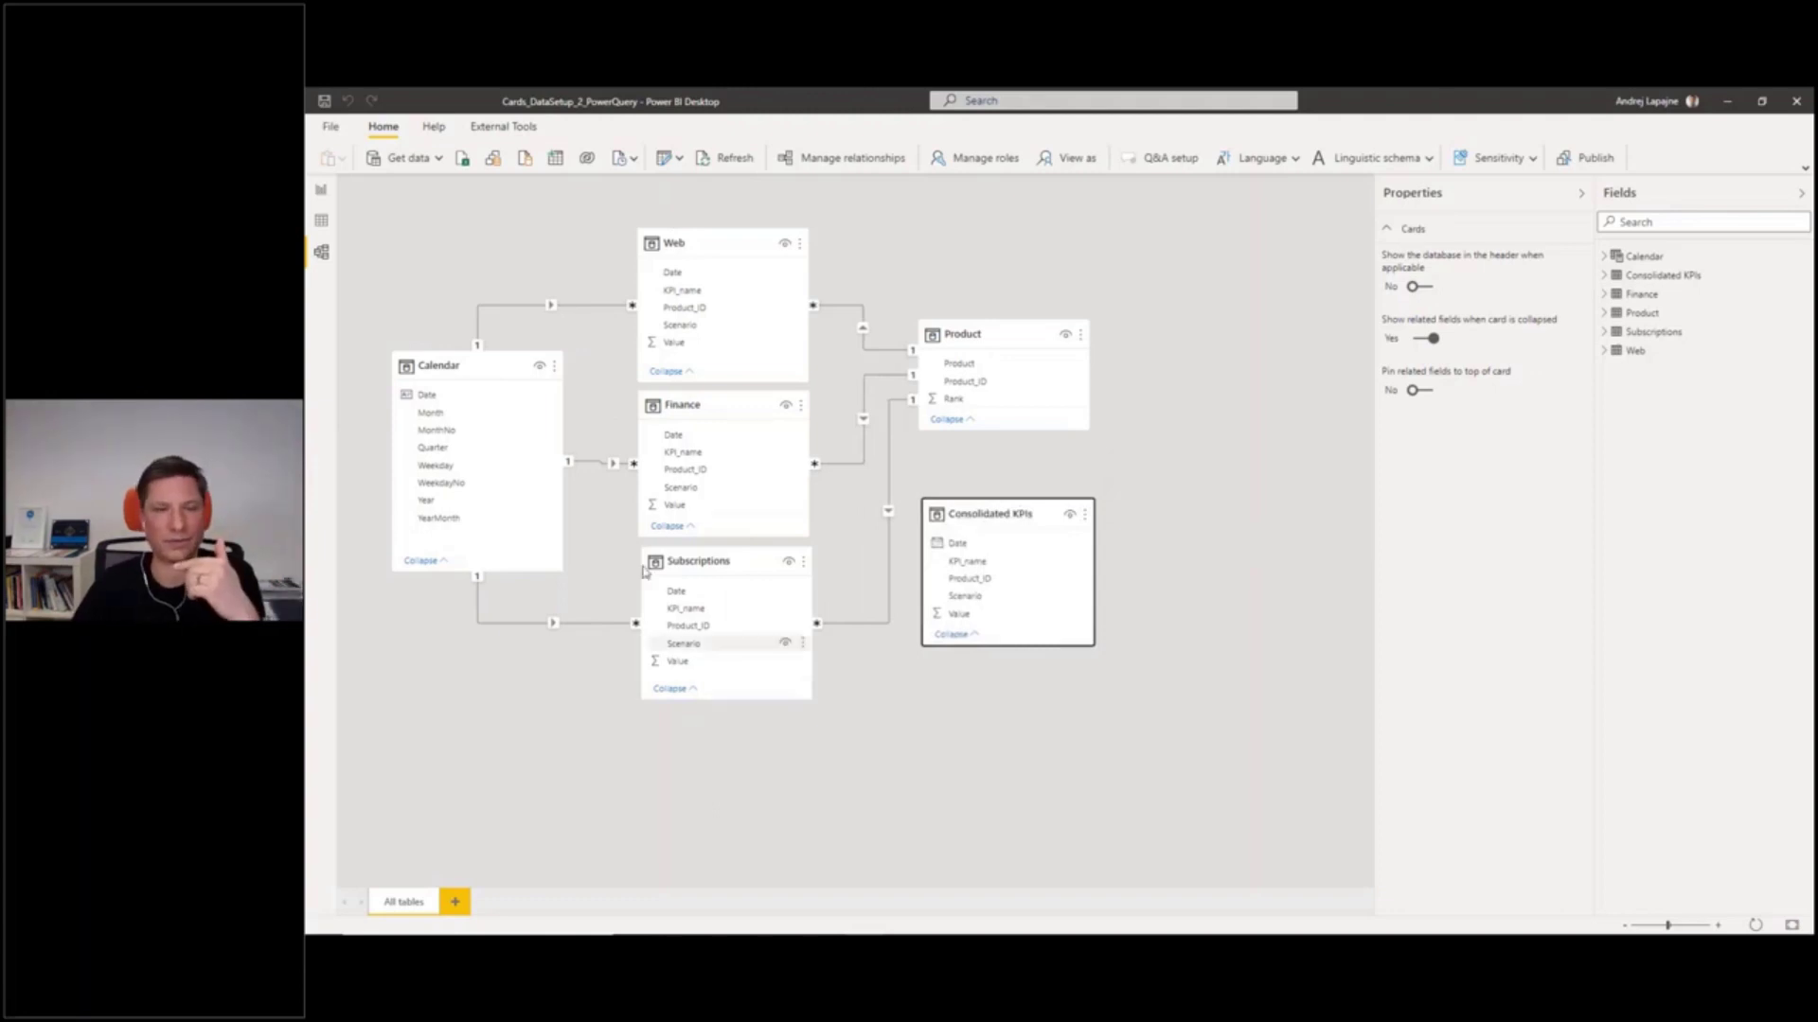
left_click(665, 159)
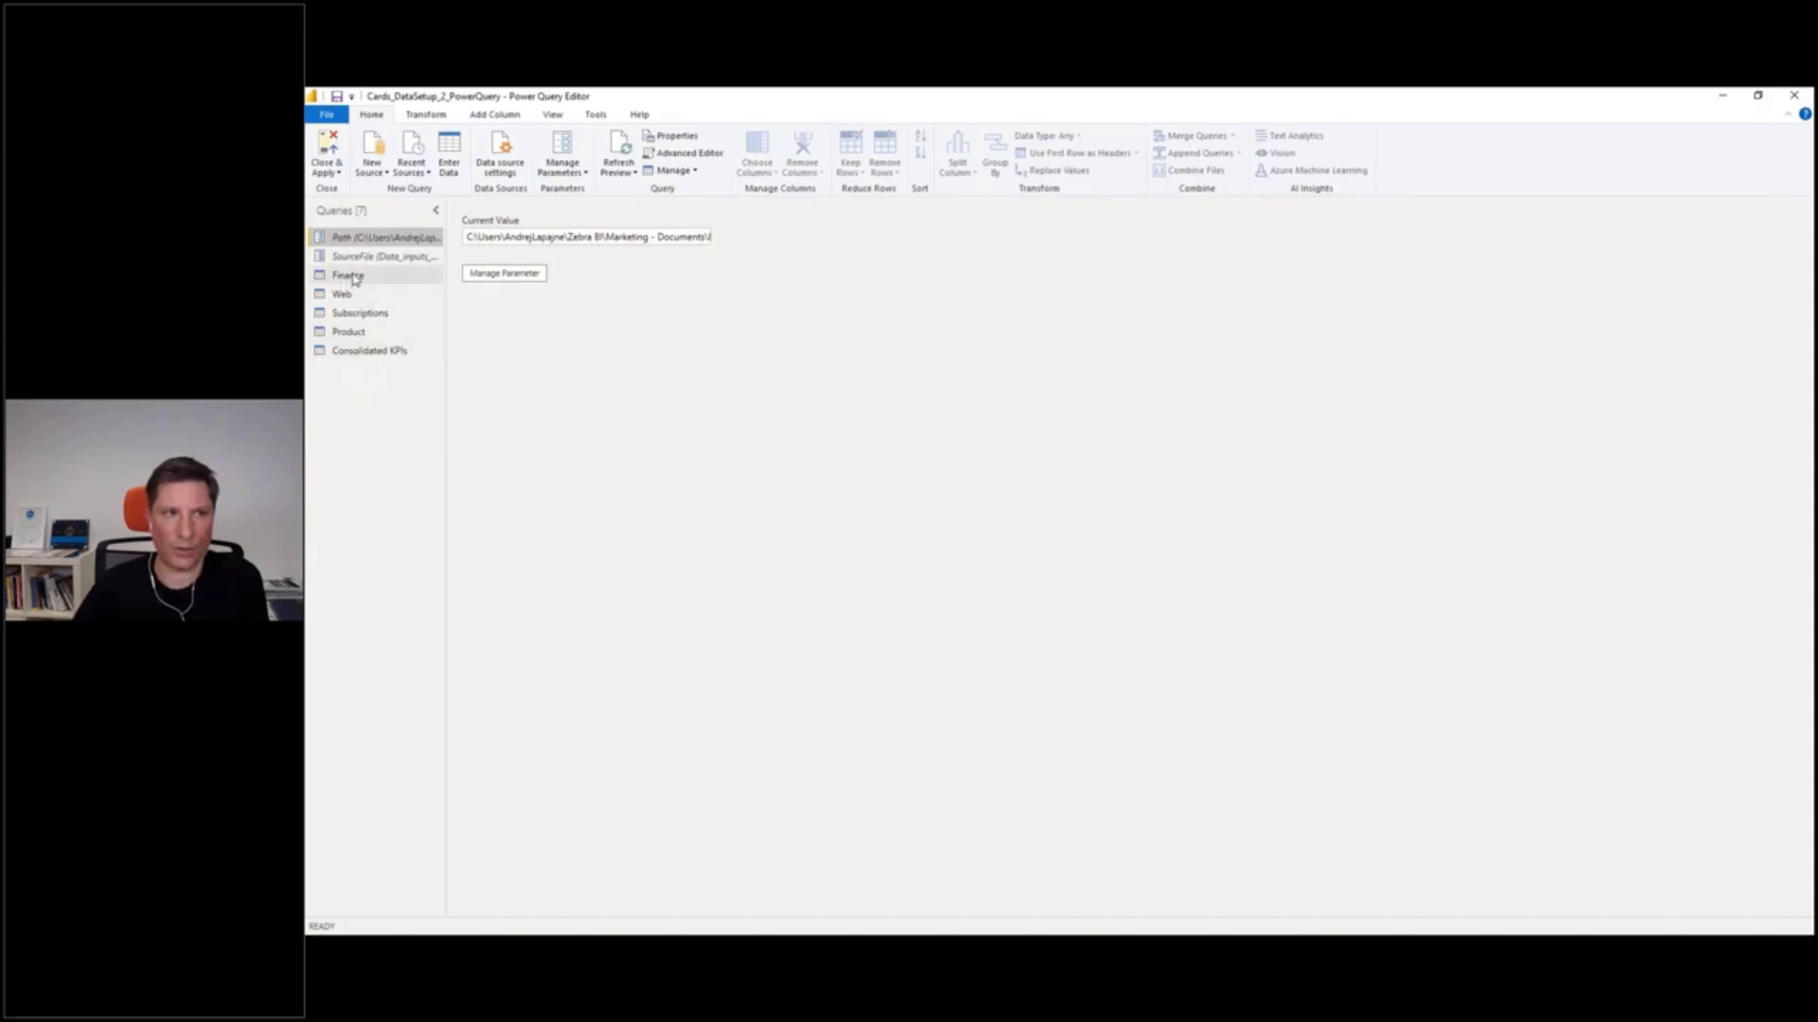
Untick Enable load for Finance, Web and Subscriptions, then Close & Apply
left_click(350, 276)
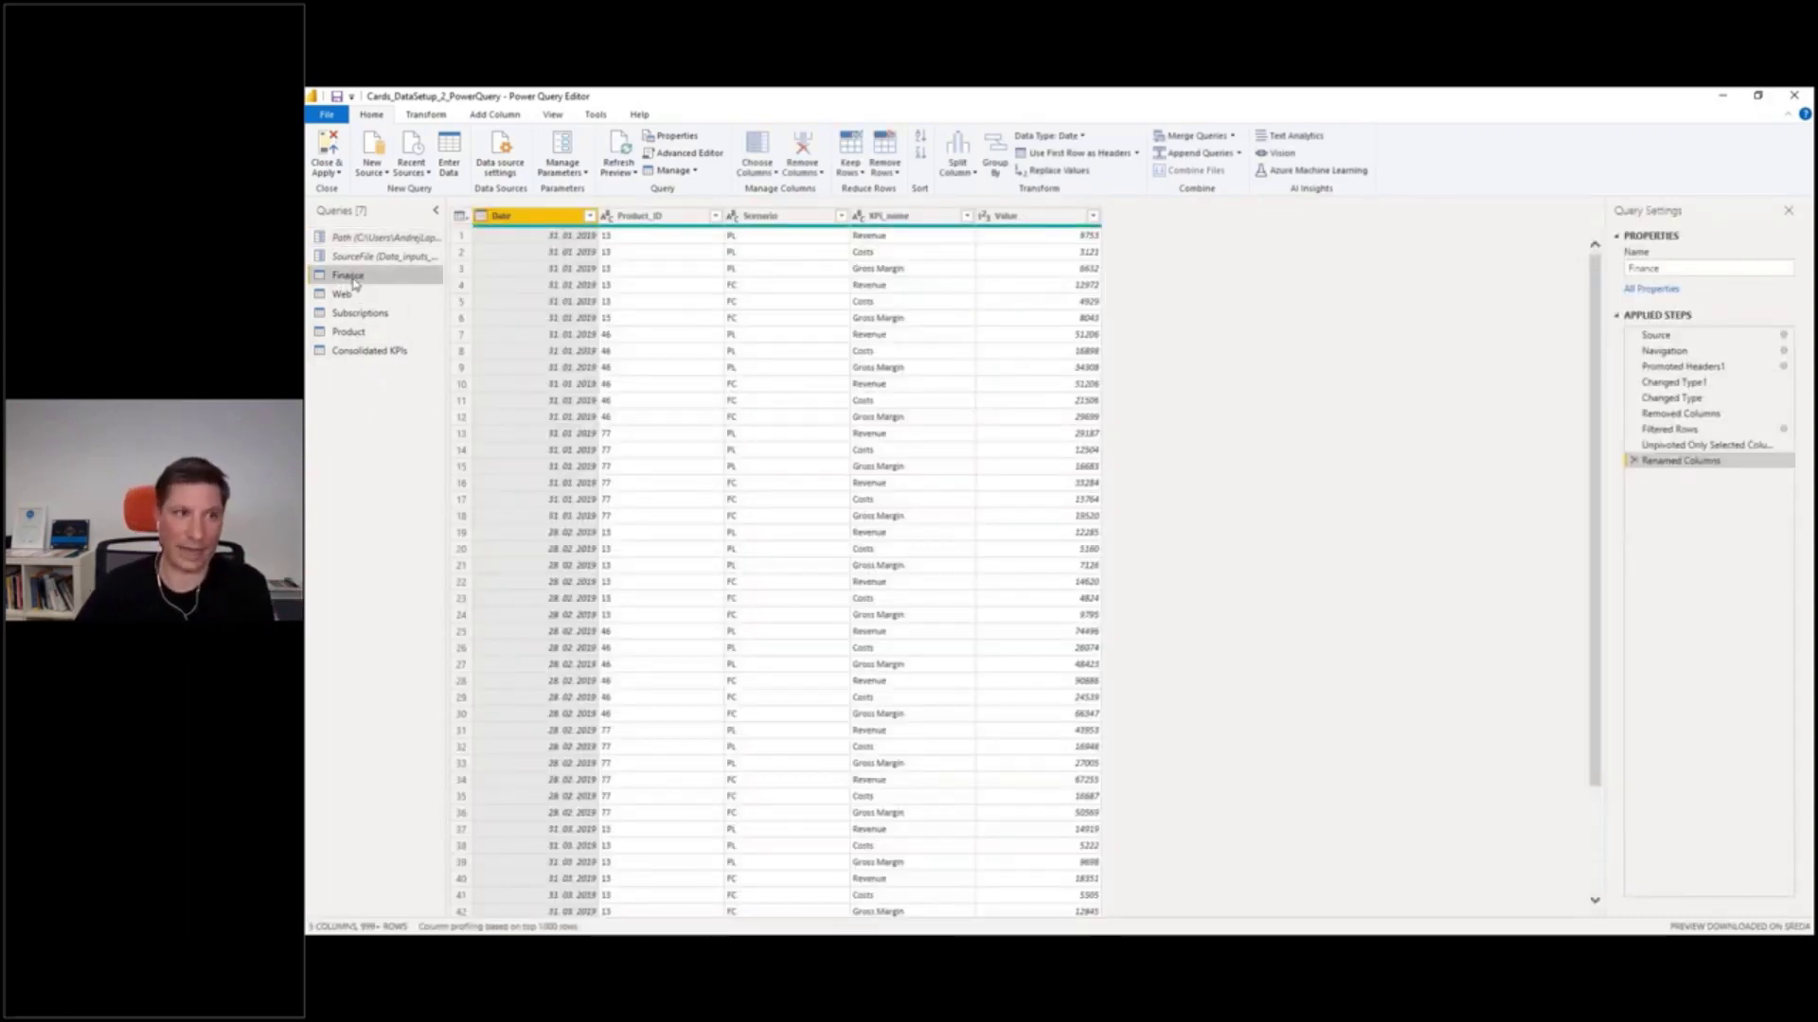
right_click(357, 285)
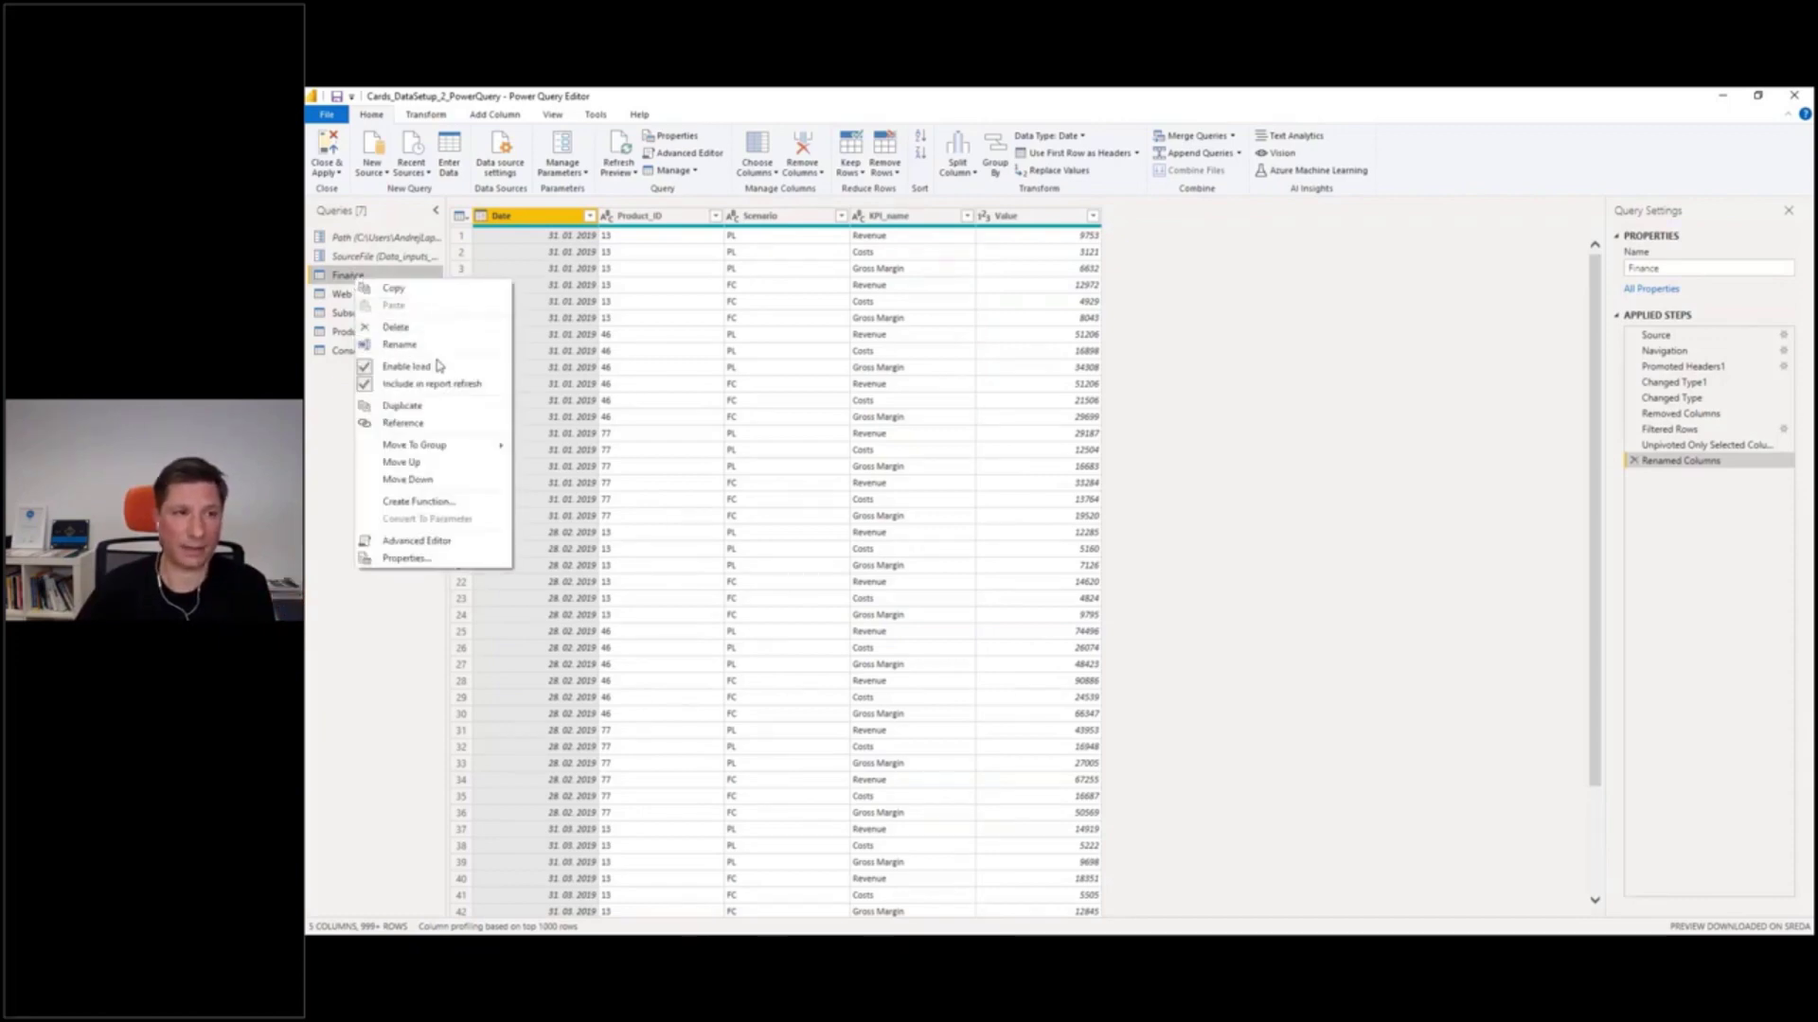
left_click(366, 371)
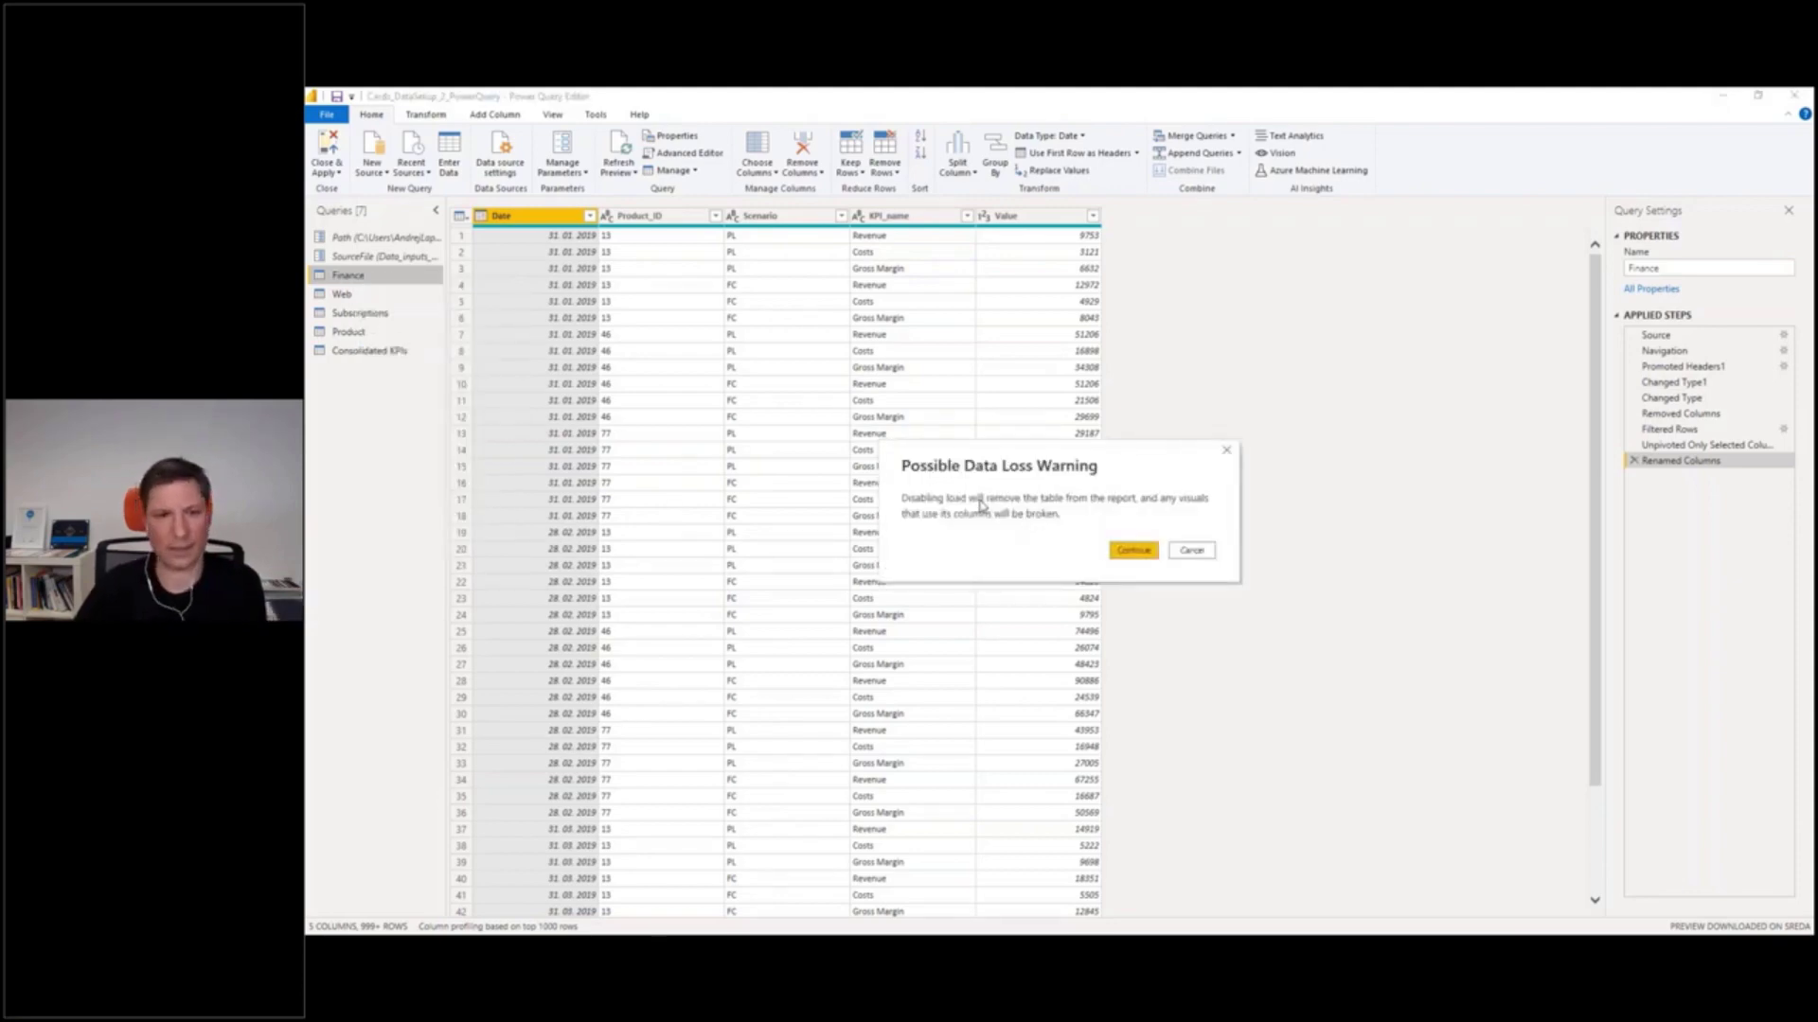
key("Return")
right_click(366, 294)
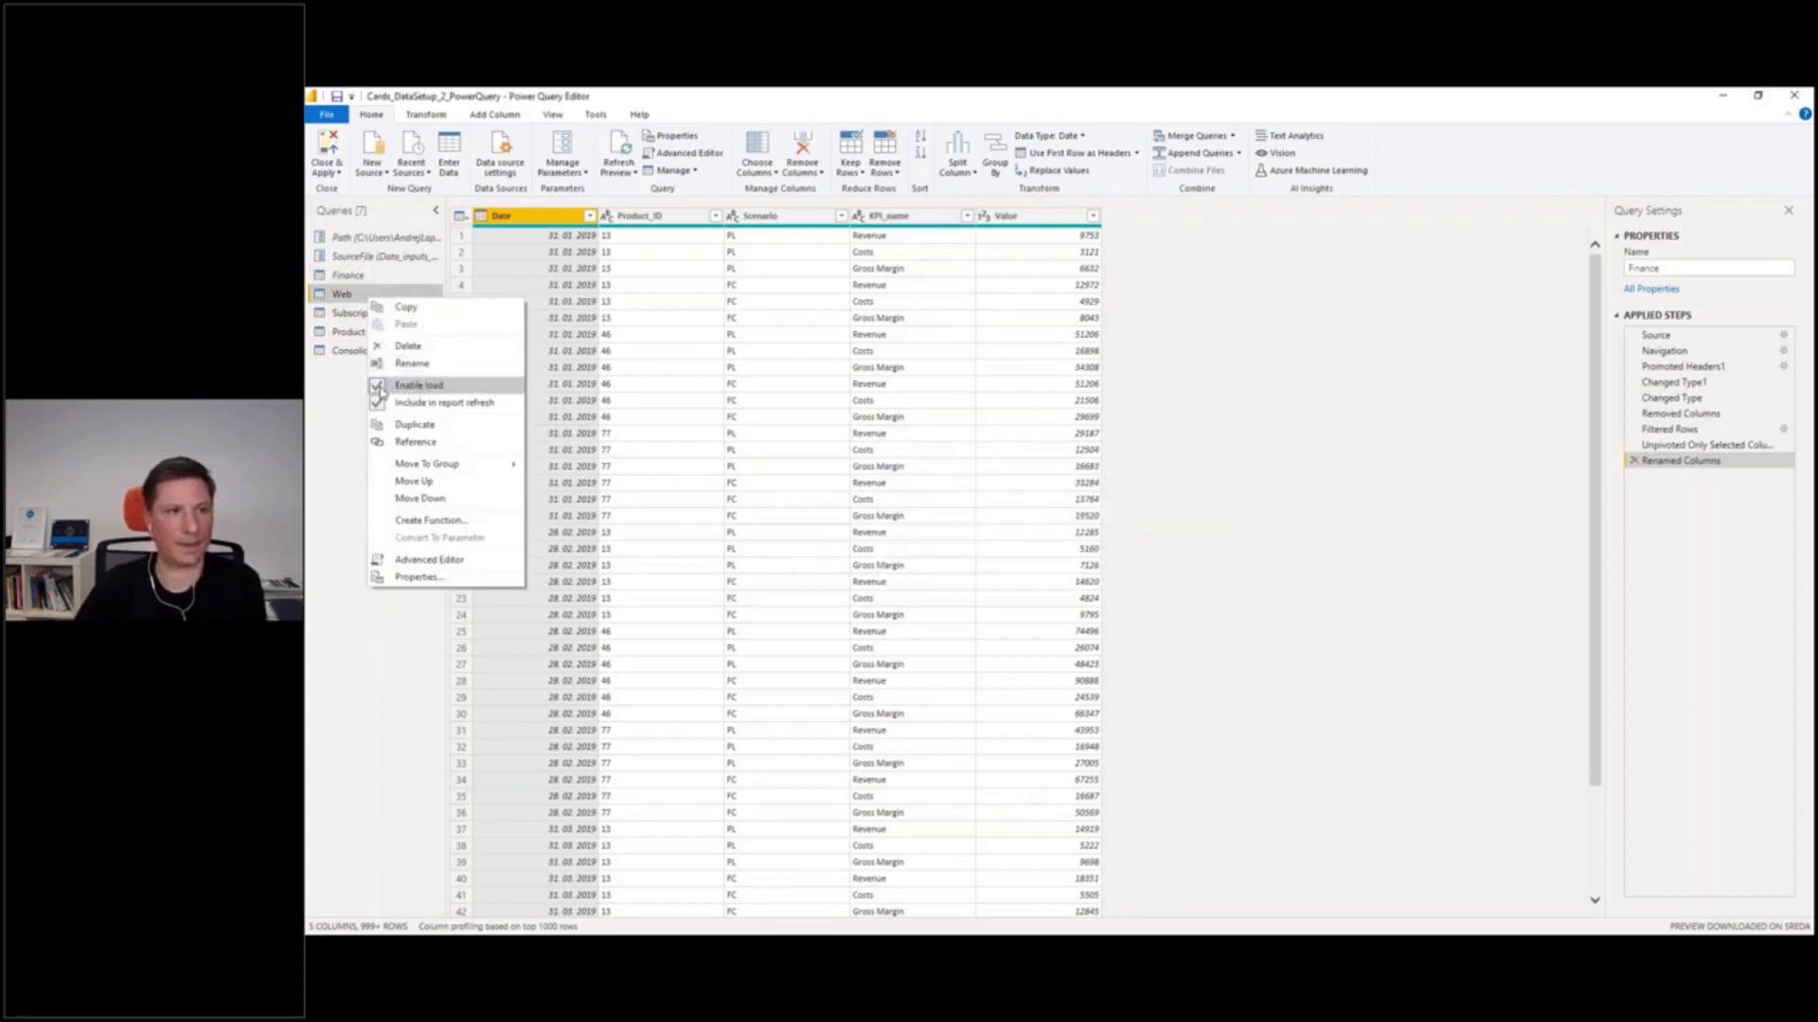
left_click(379, 386)
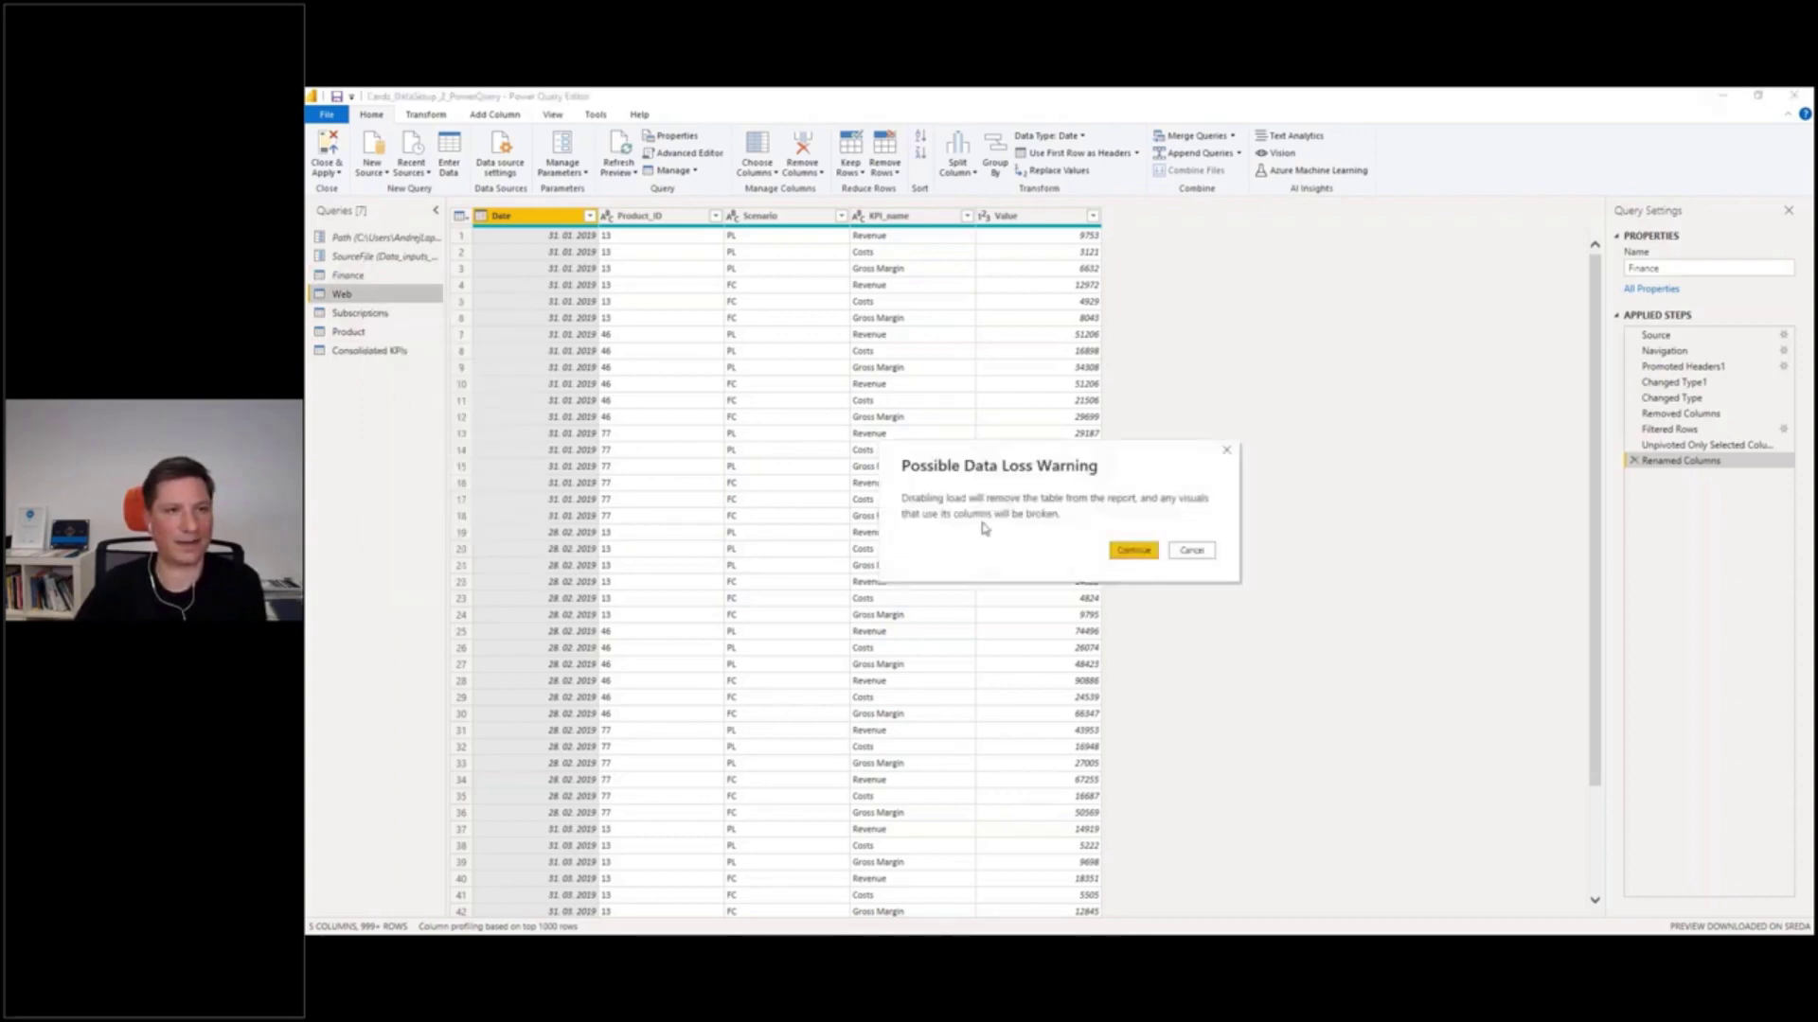
left_click(1132, 550)
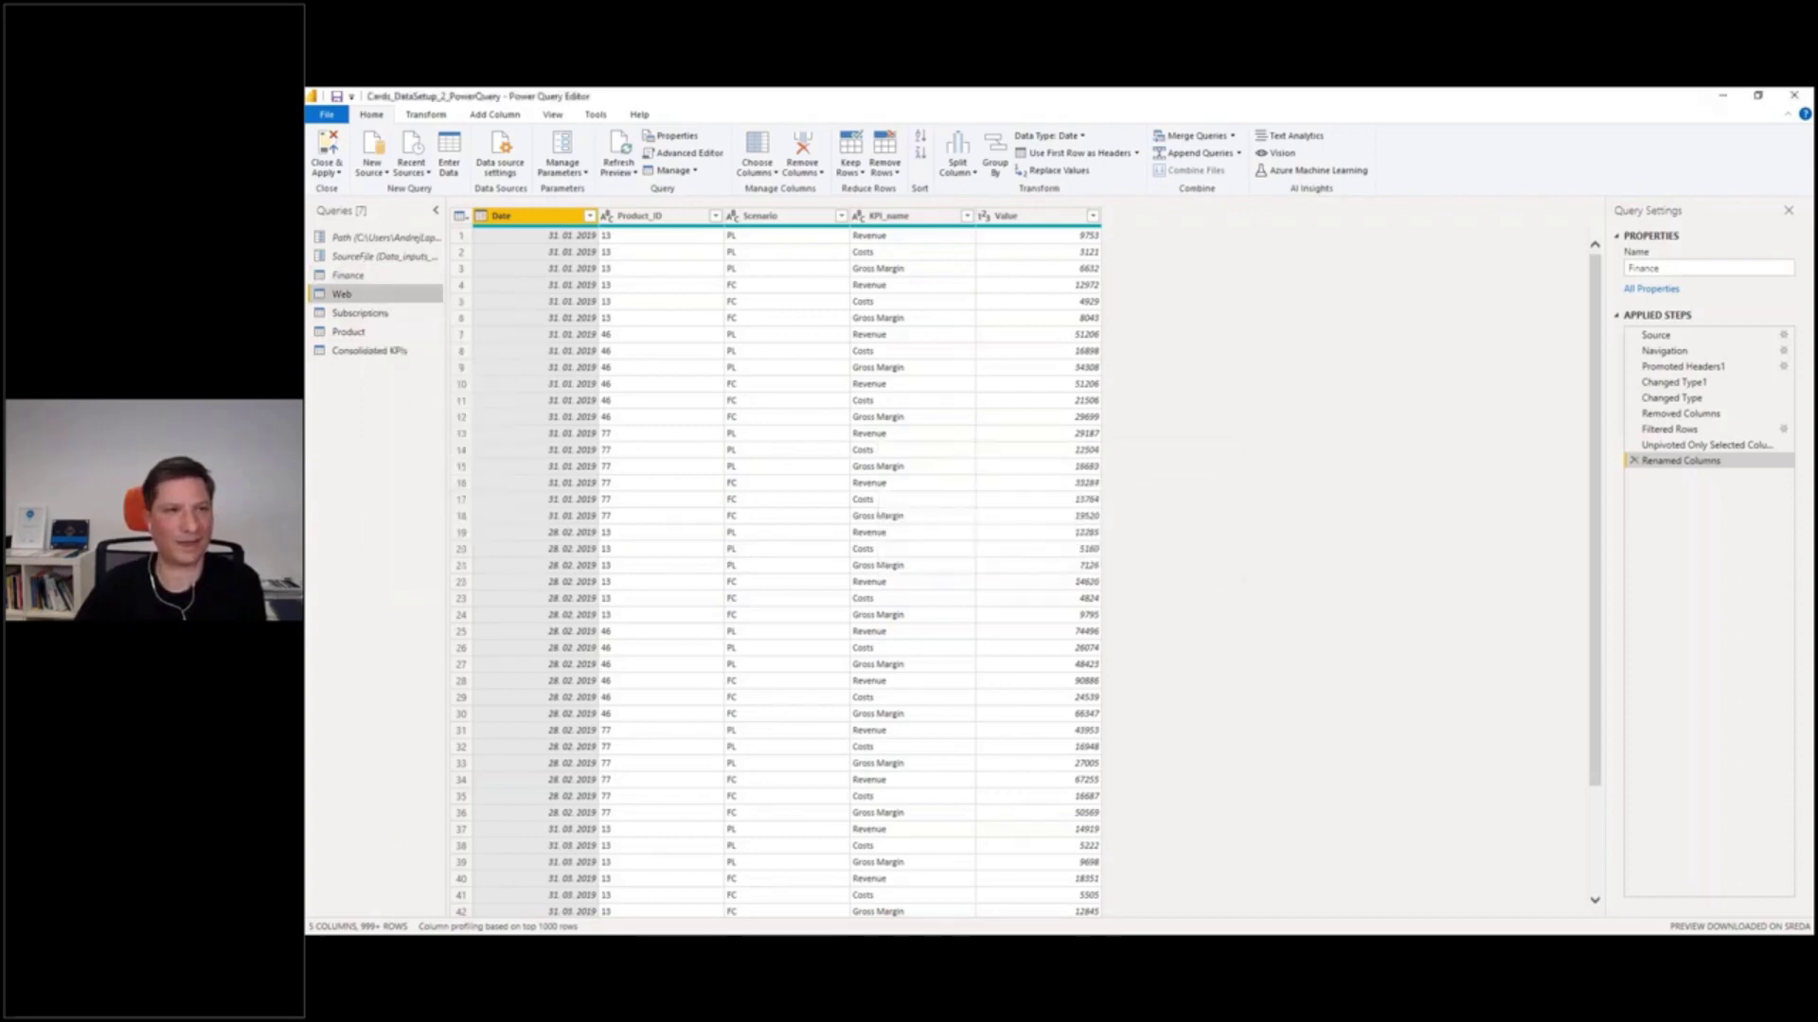
right_click(354, 313)
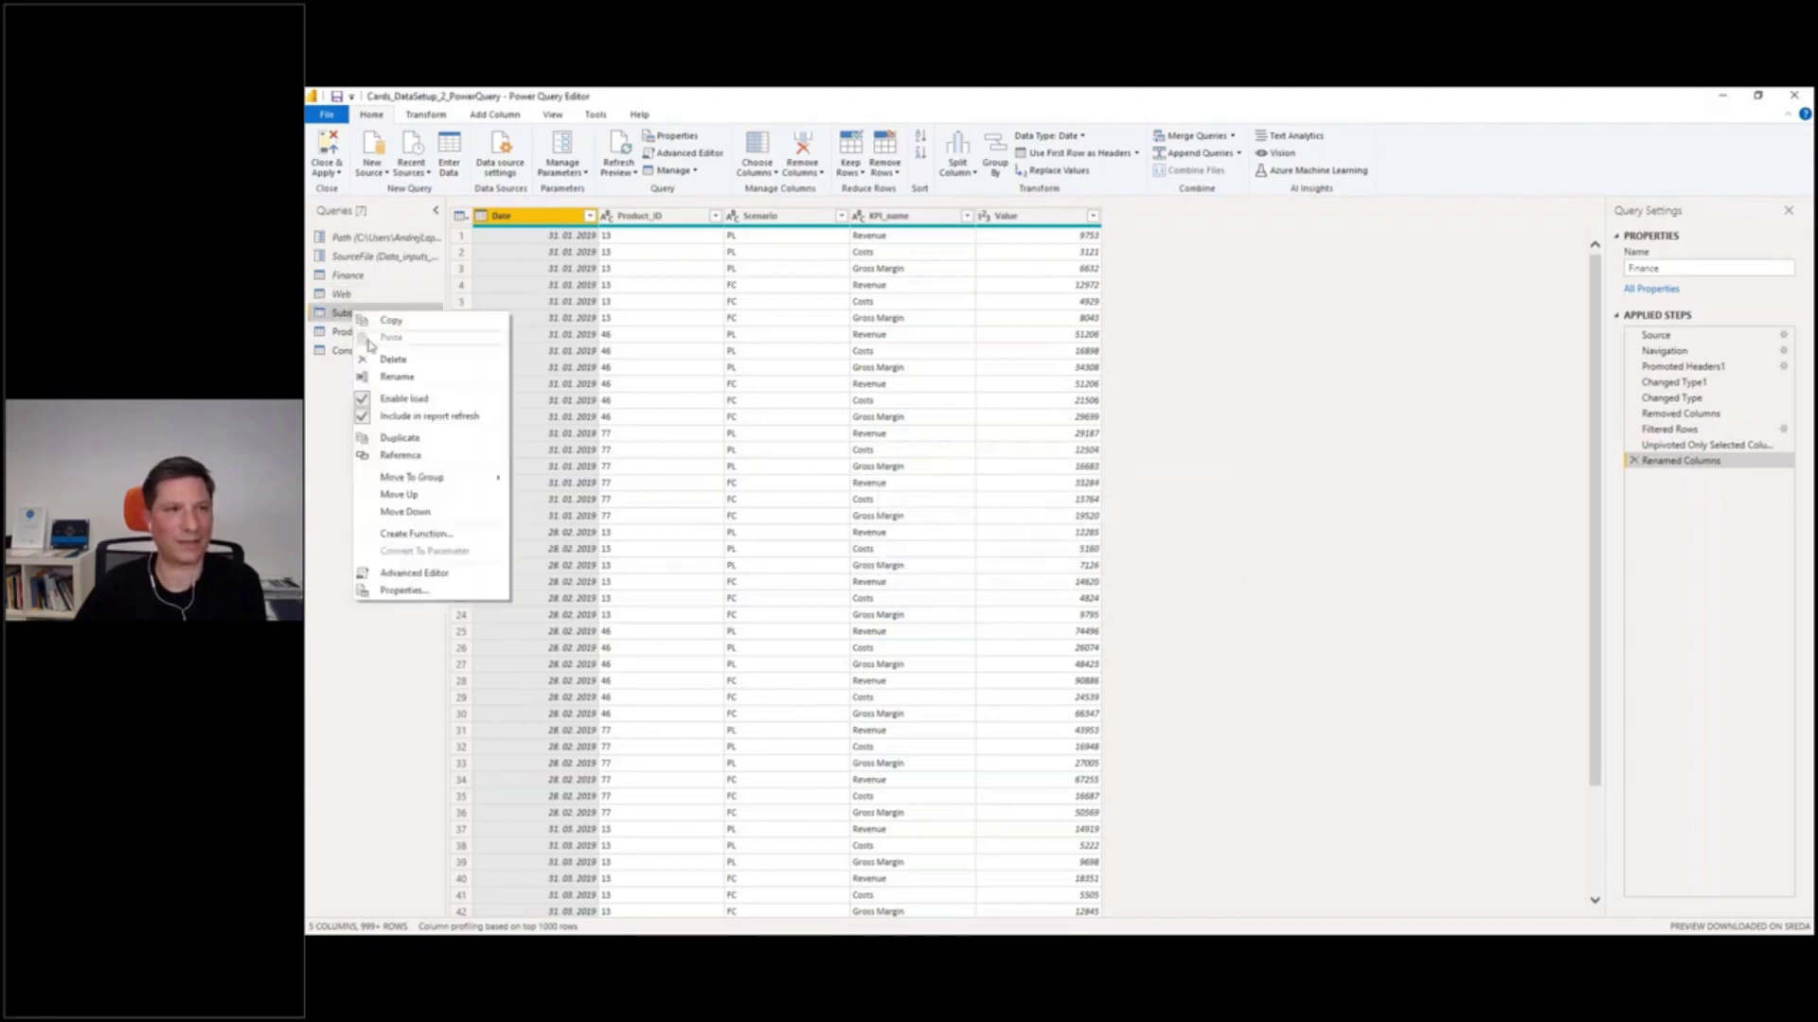
left_click(362, 401)
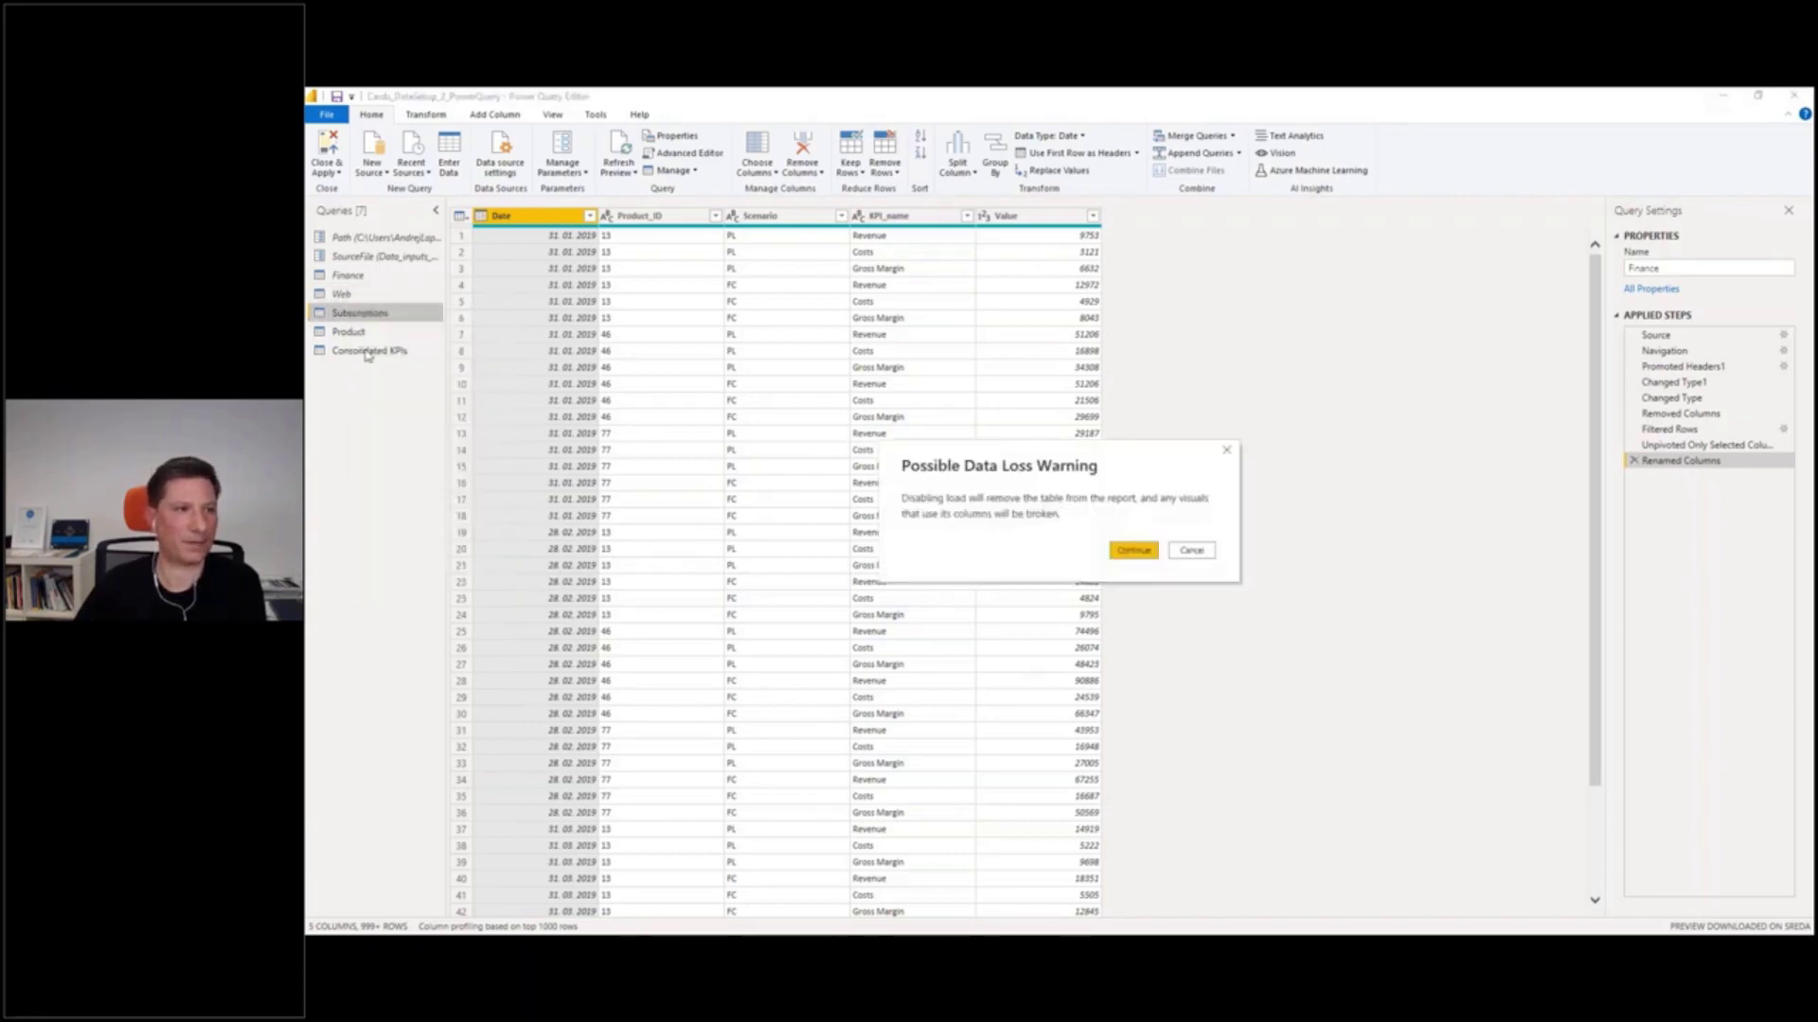
left_click(1120, 553)
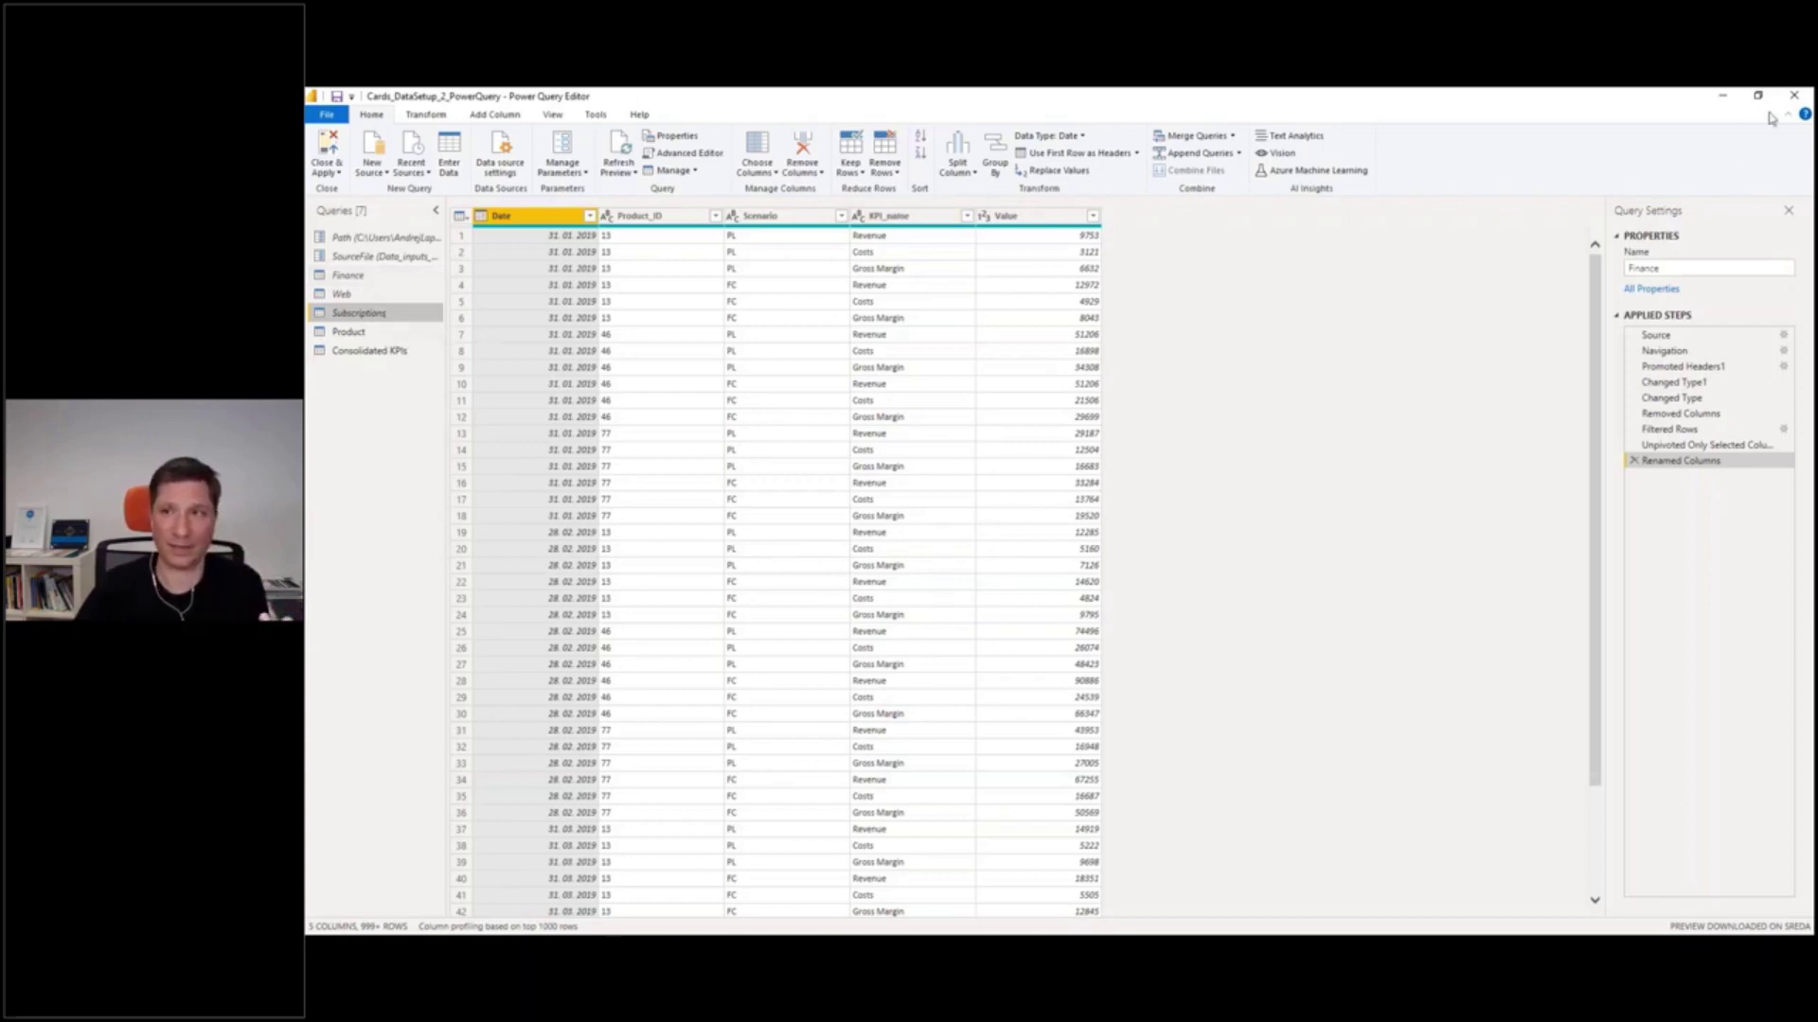
left_click(332, 148)
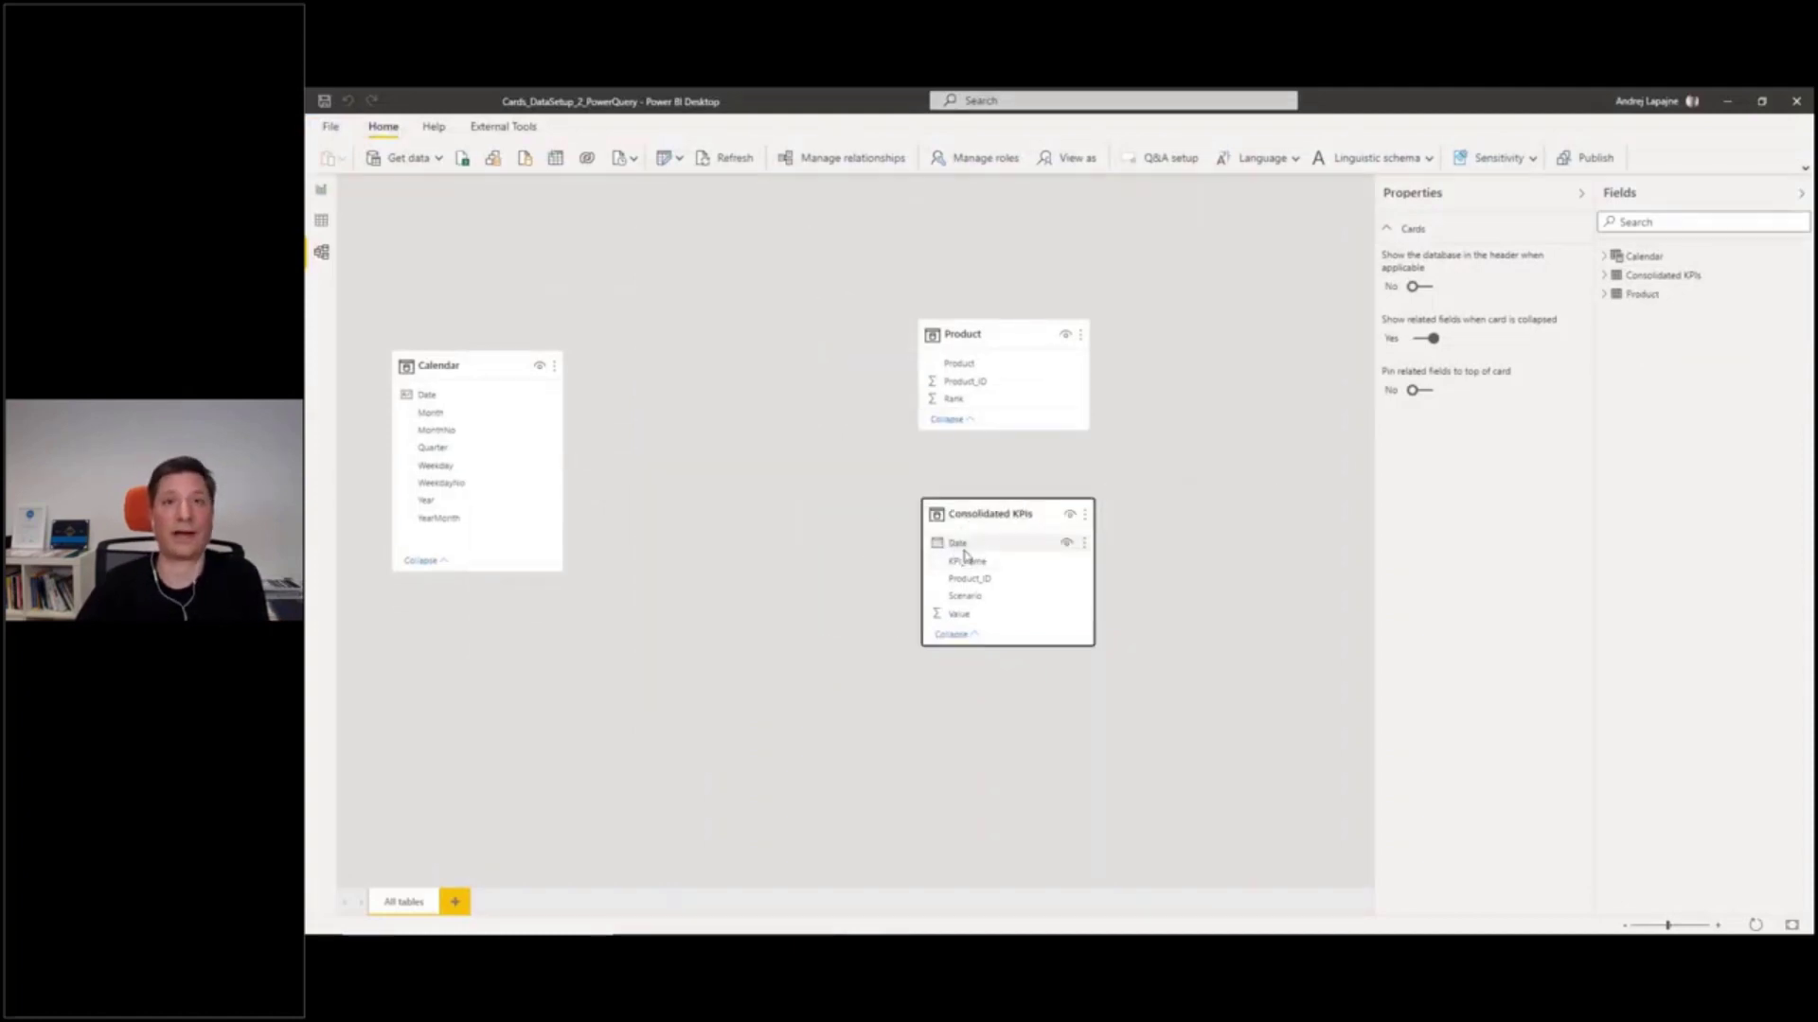
Place and resize the Consolidated KPIs card between Calendar and Product
left_click_drag(1012, 515, 738, 295)
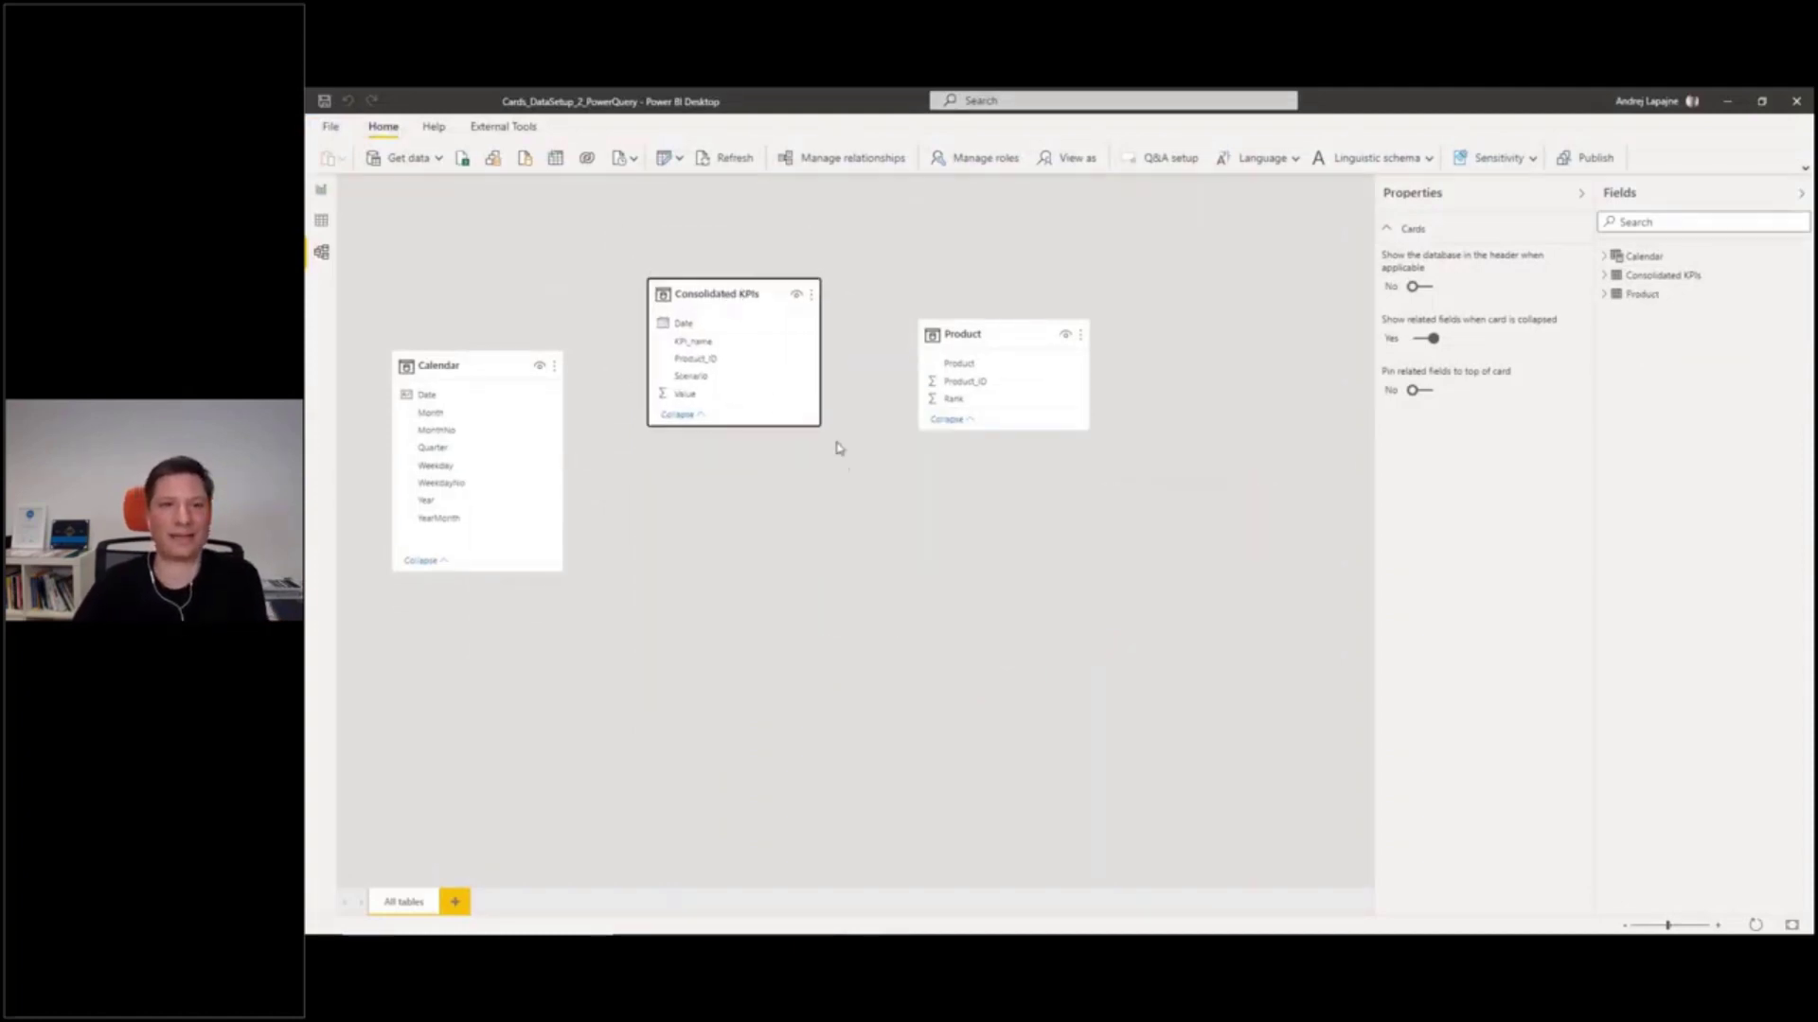
left_click_drag(814, 421, 816, 589)
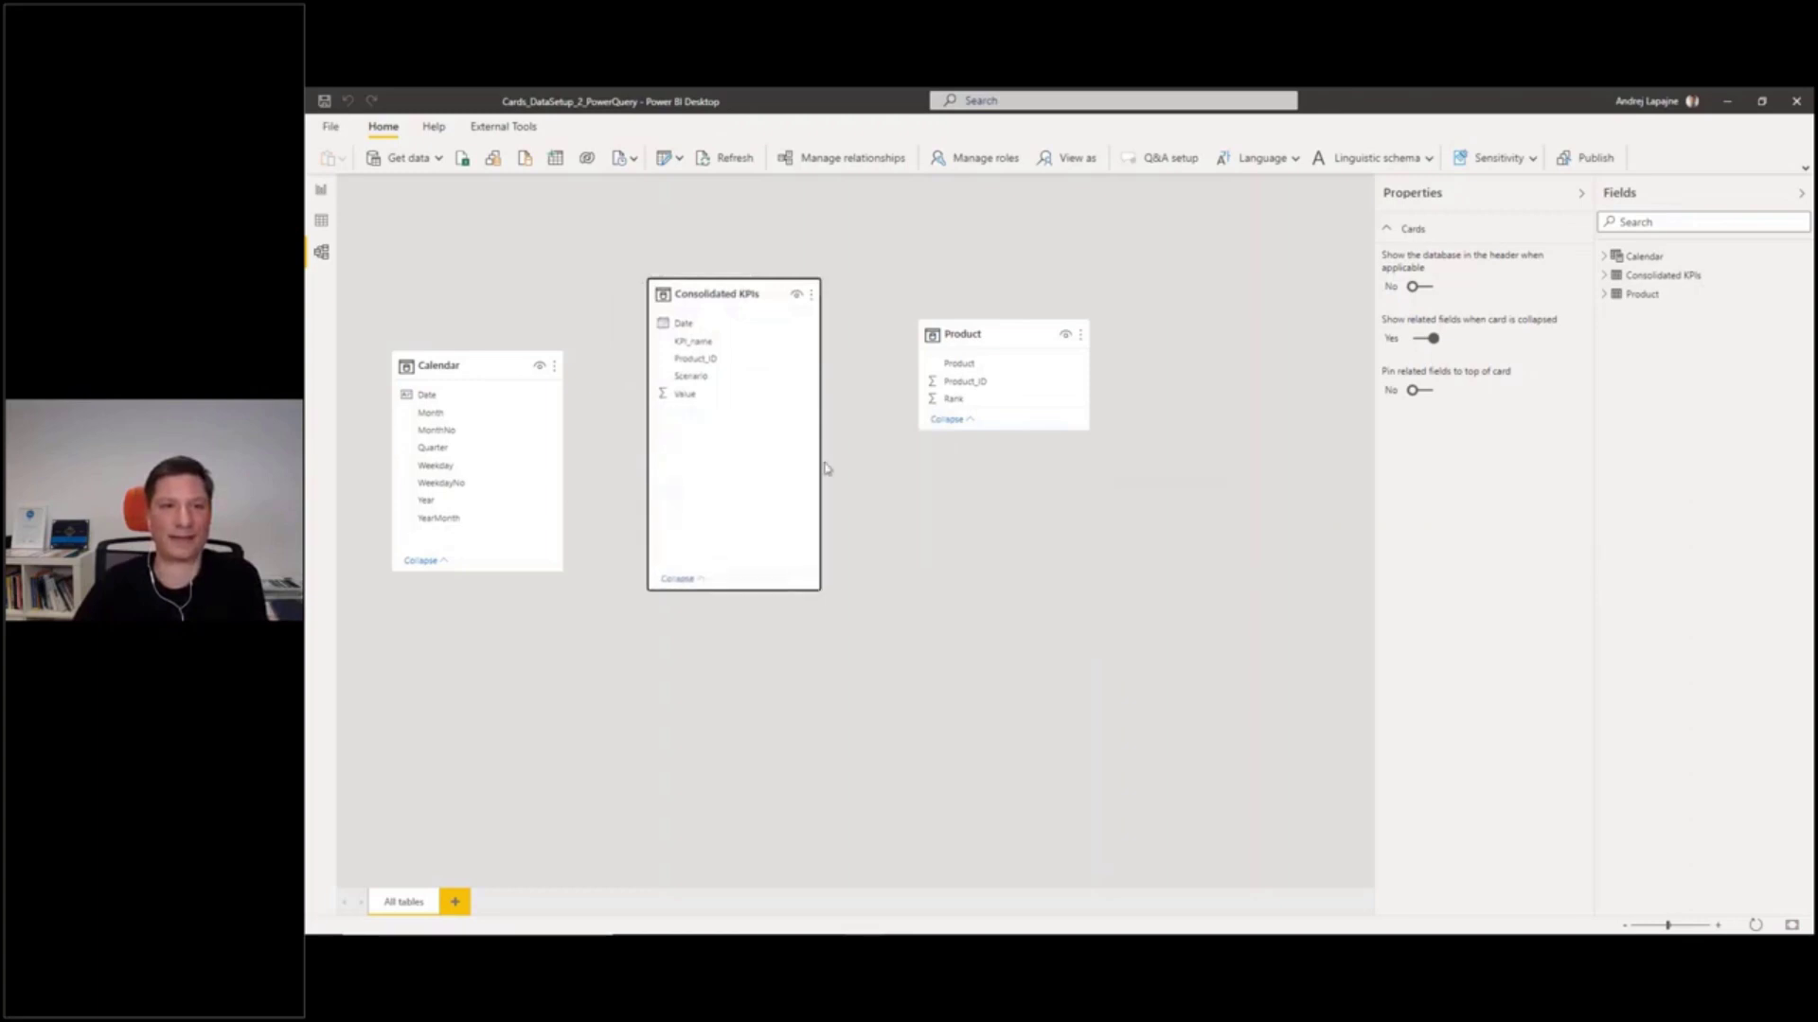
left_click_drag(822, 460, 850, 459)
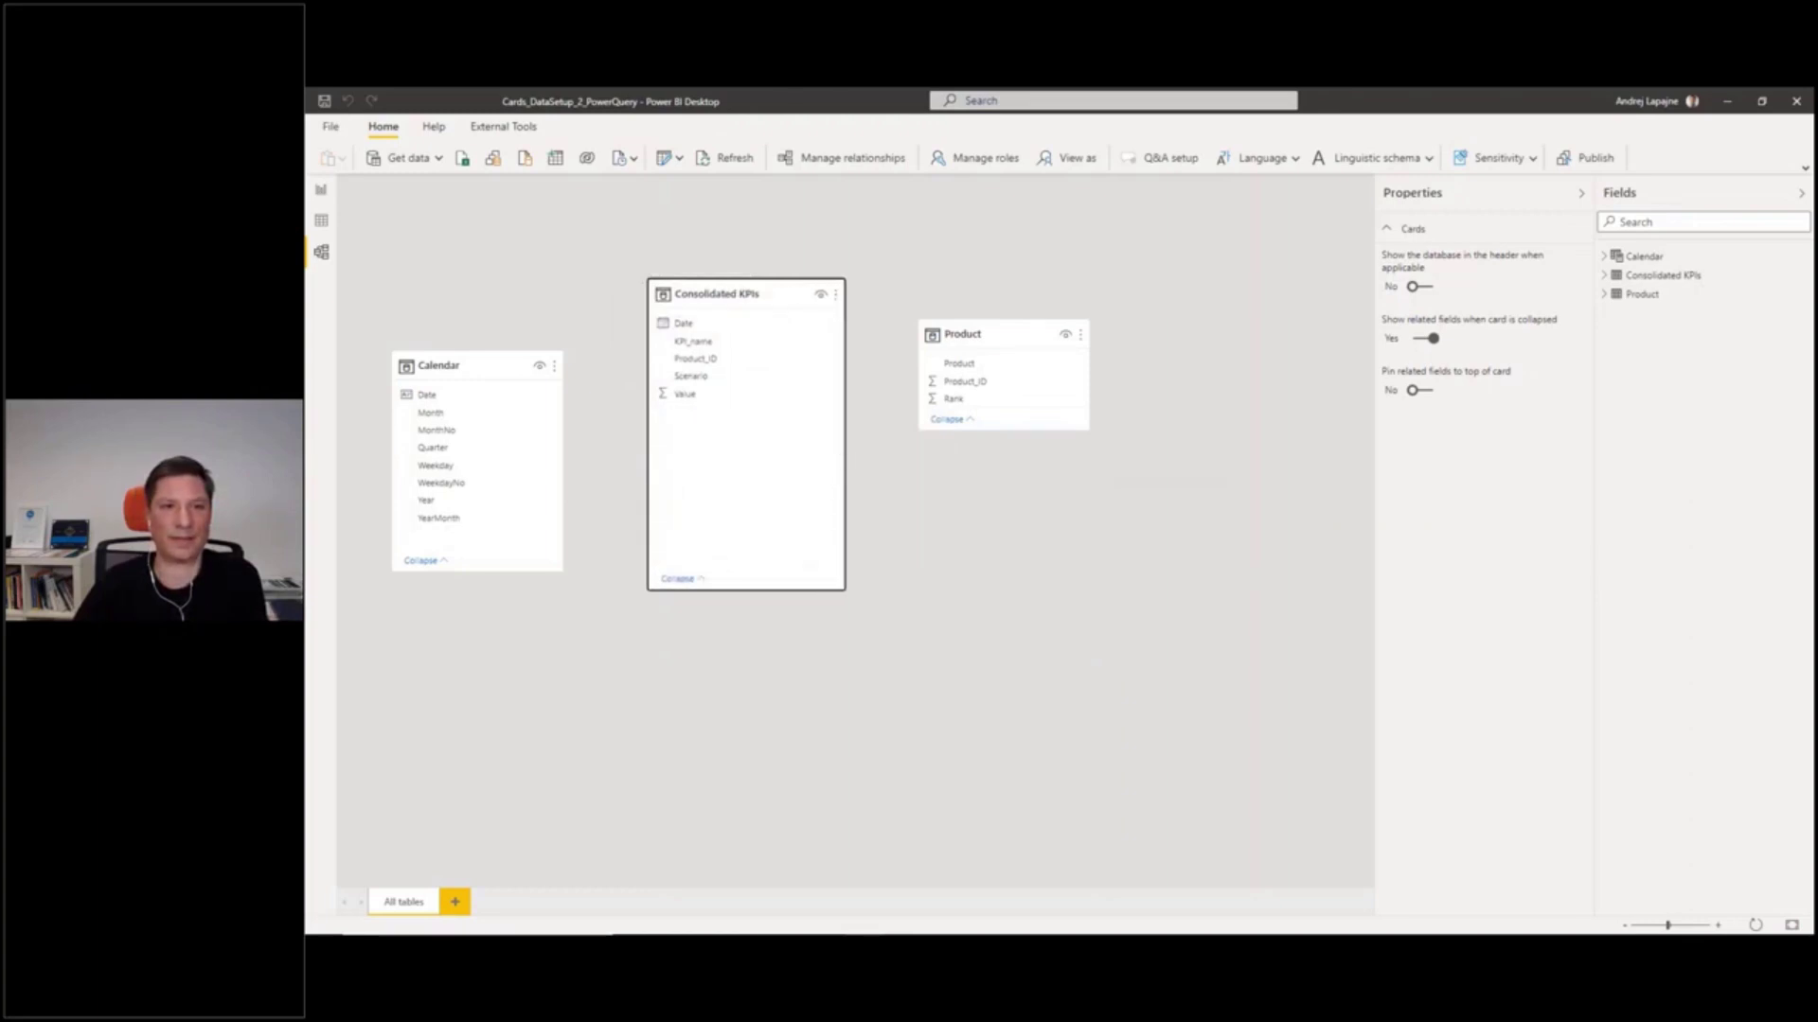
left_click_drag(720, 291, 725, 315)
mouse_move(720, 316)
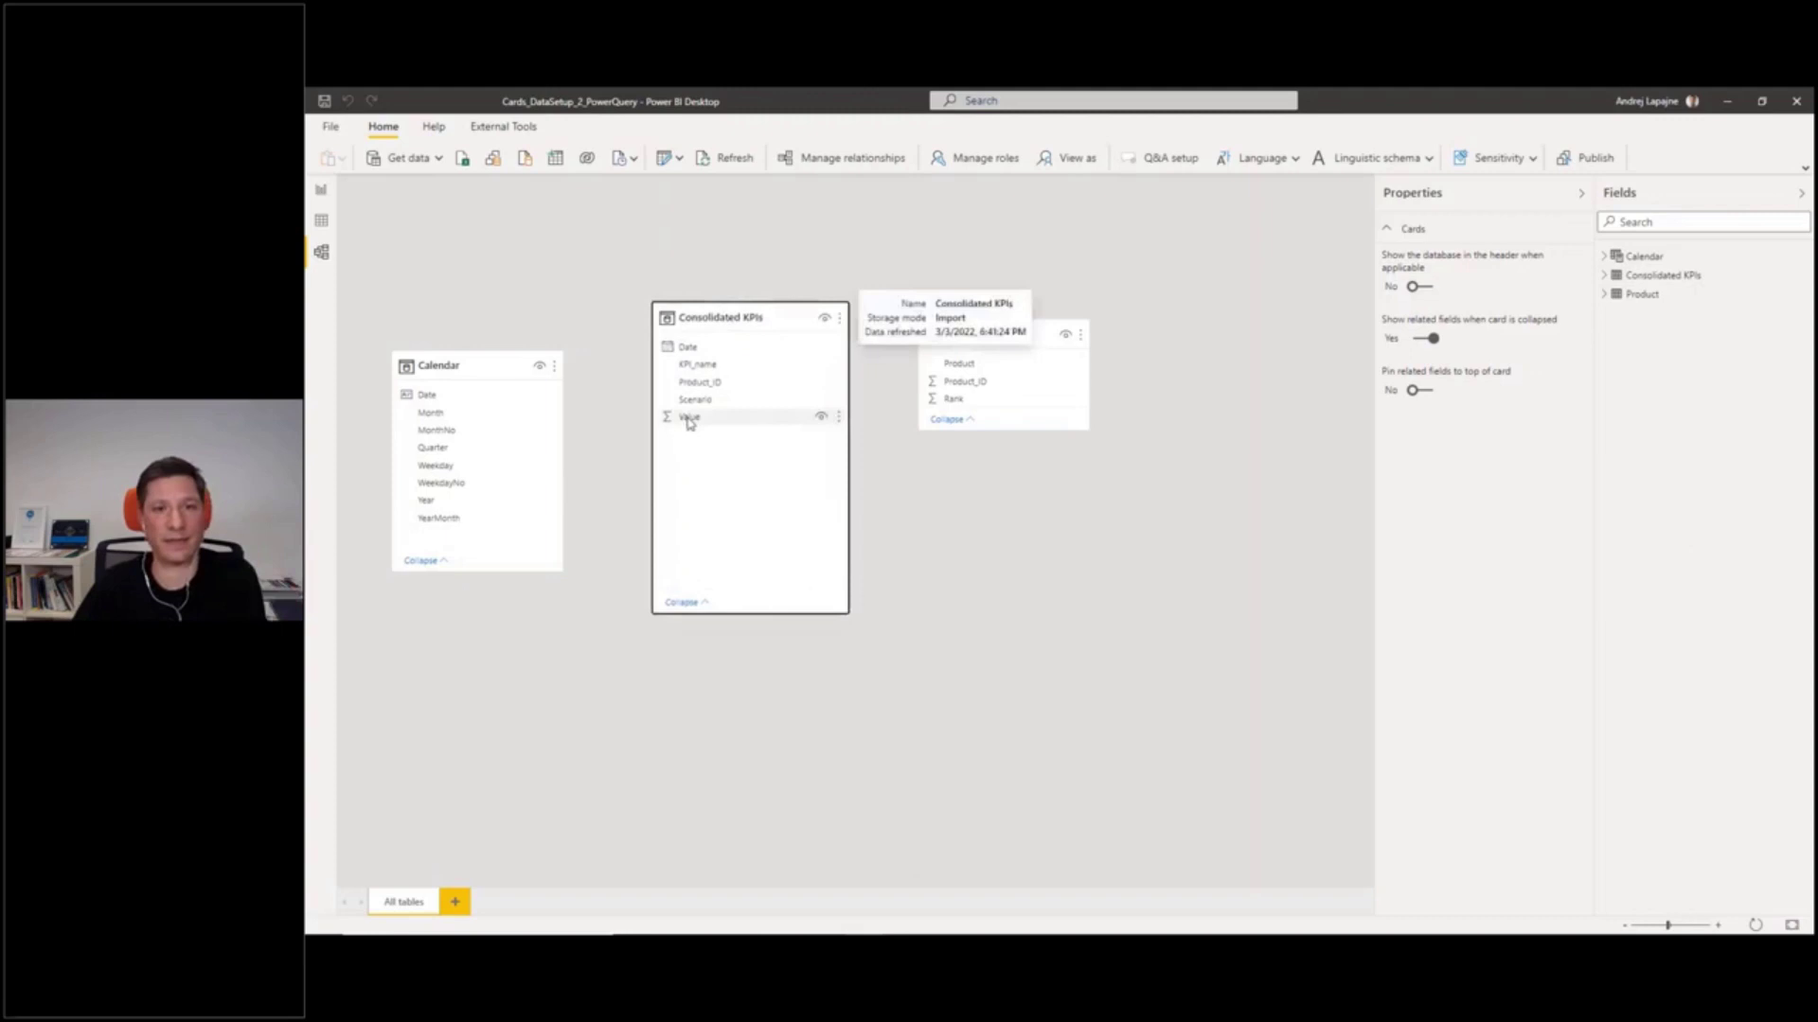
Link Calendar[Date] and Product[Product_ID] to Consolidated KPIs, then return to the report
mouse_move(475, 394)
left_mouse_down()
mouse_move(711, 328)
mouse_move(716, 349)
left_mouse_up()
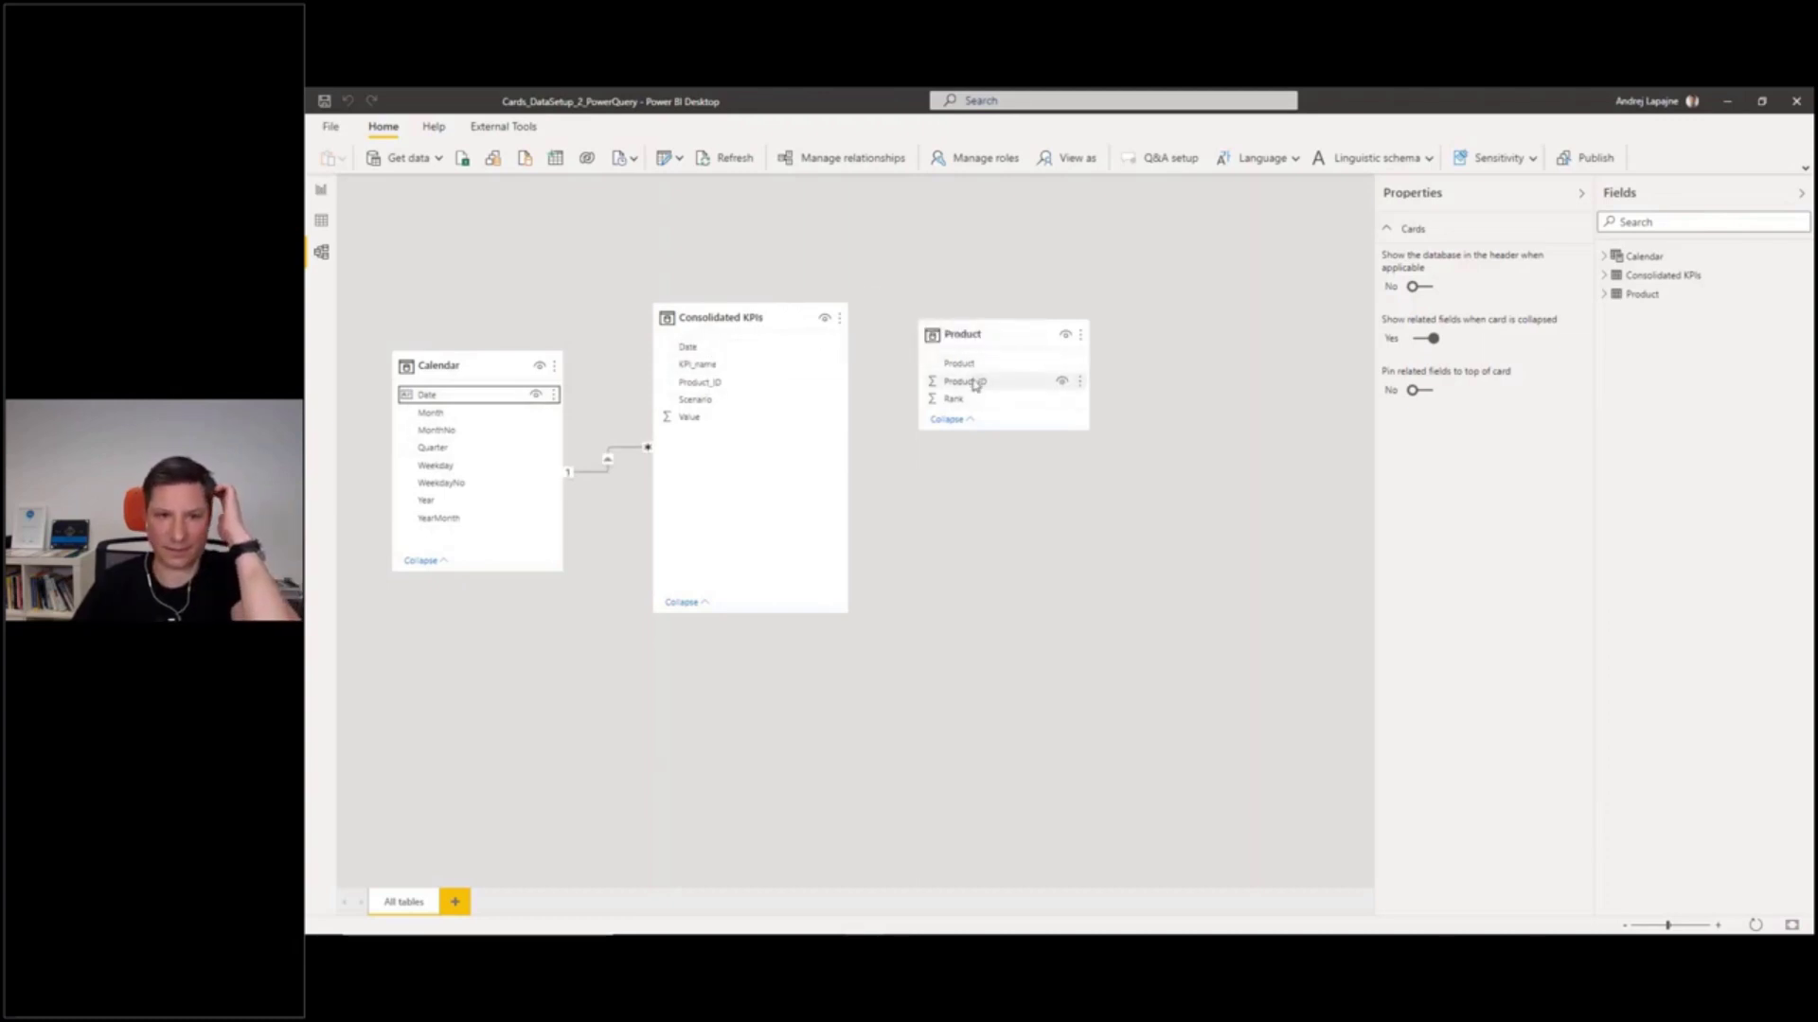
left_click_drag(975, 383, 701, 382)
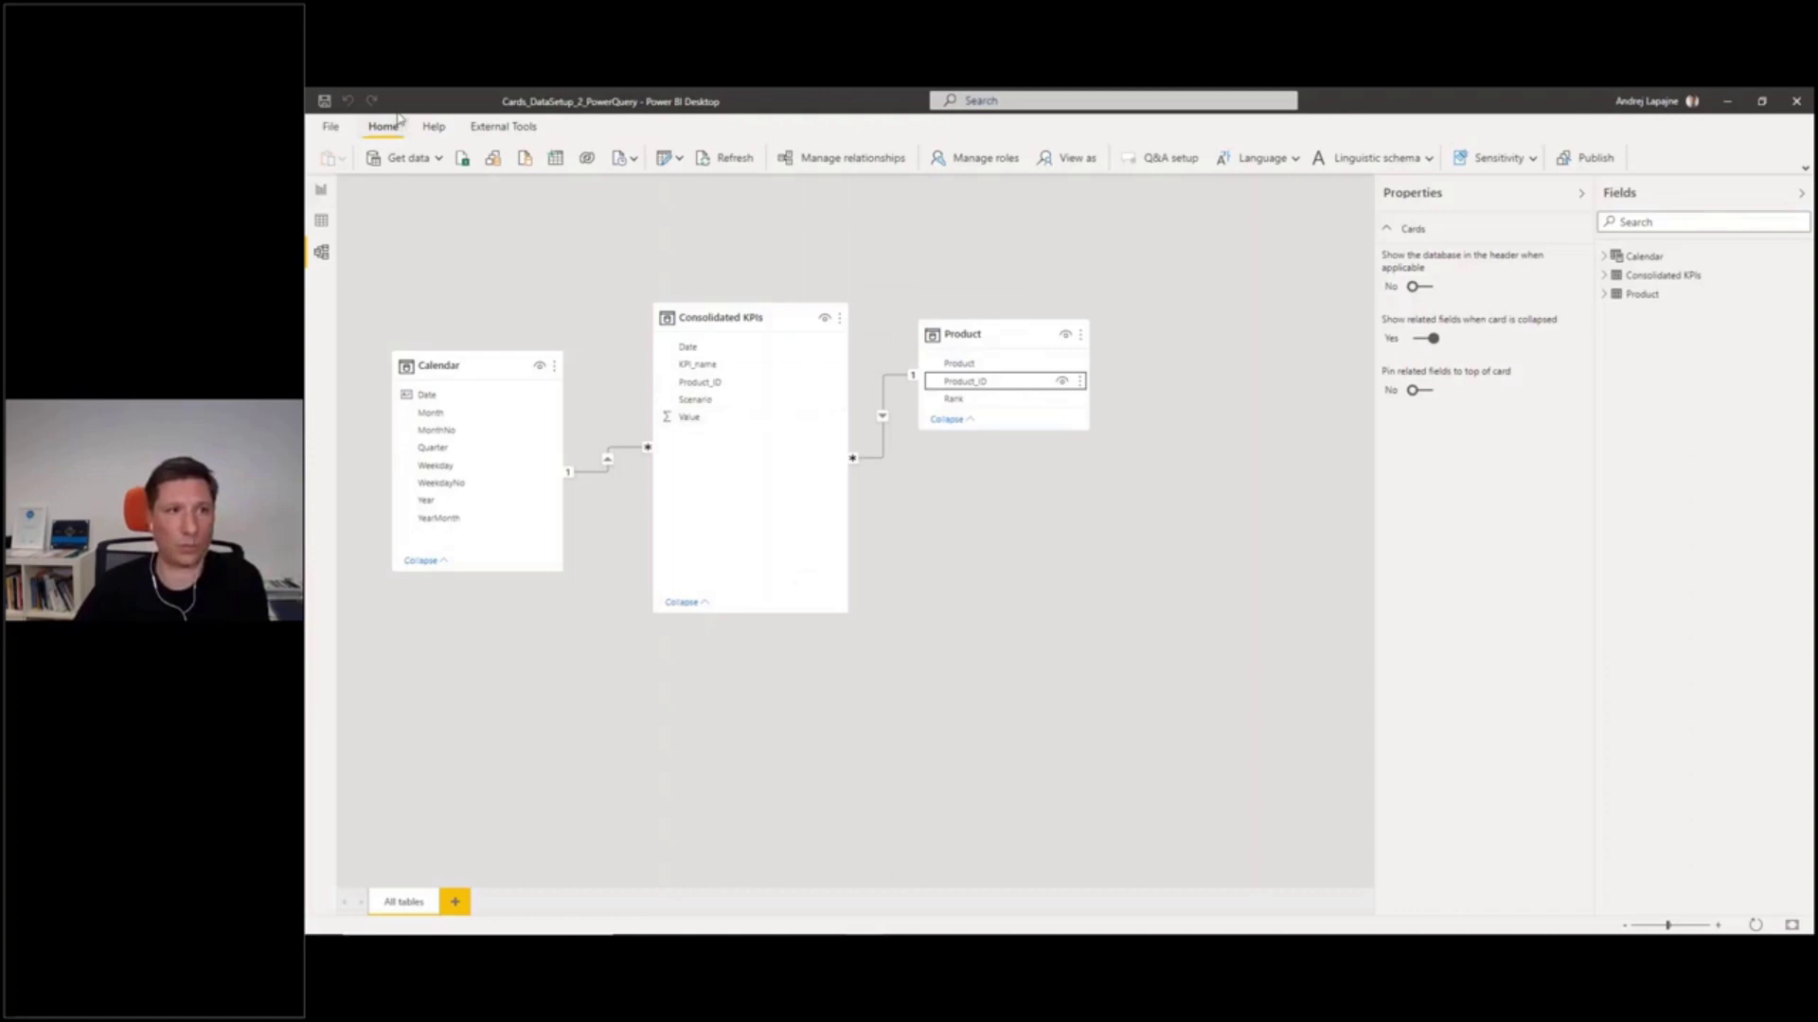
left_click(320, 188)
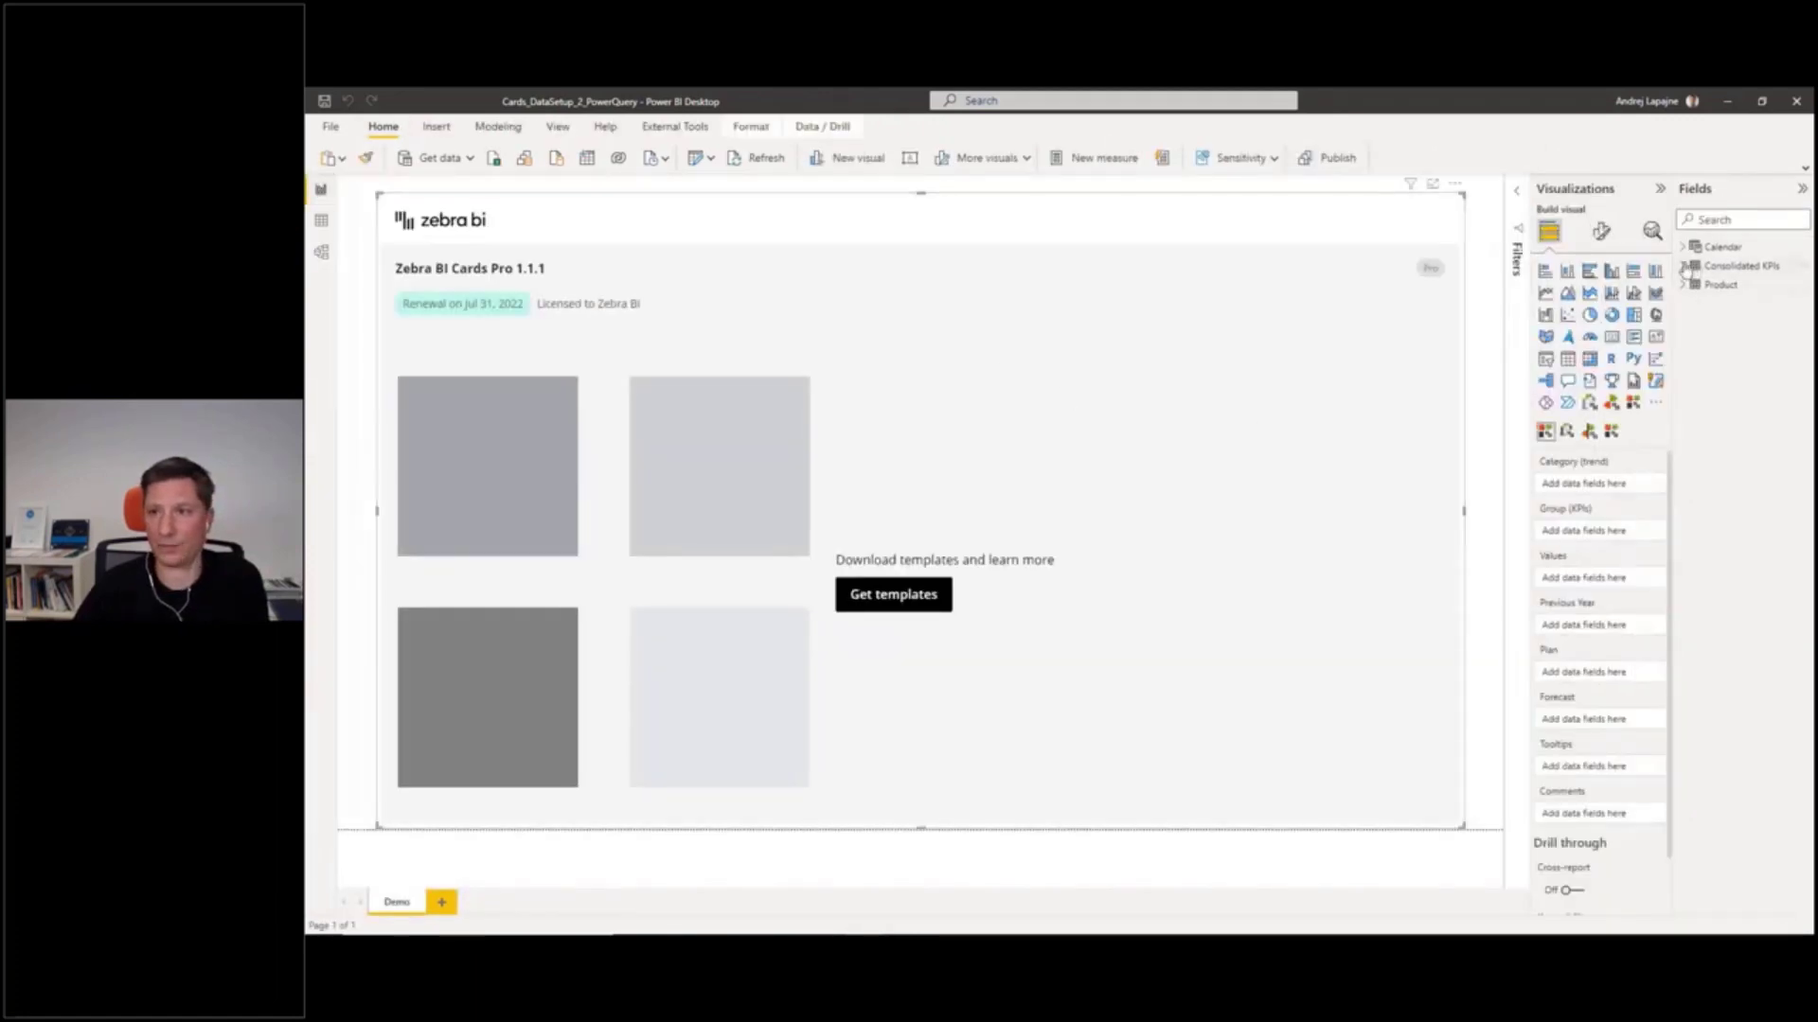
Put Value in Values, KPI_name in Group (KPIs), and Calendar Month in Category (trend)
left_click(1685, 270)
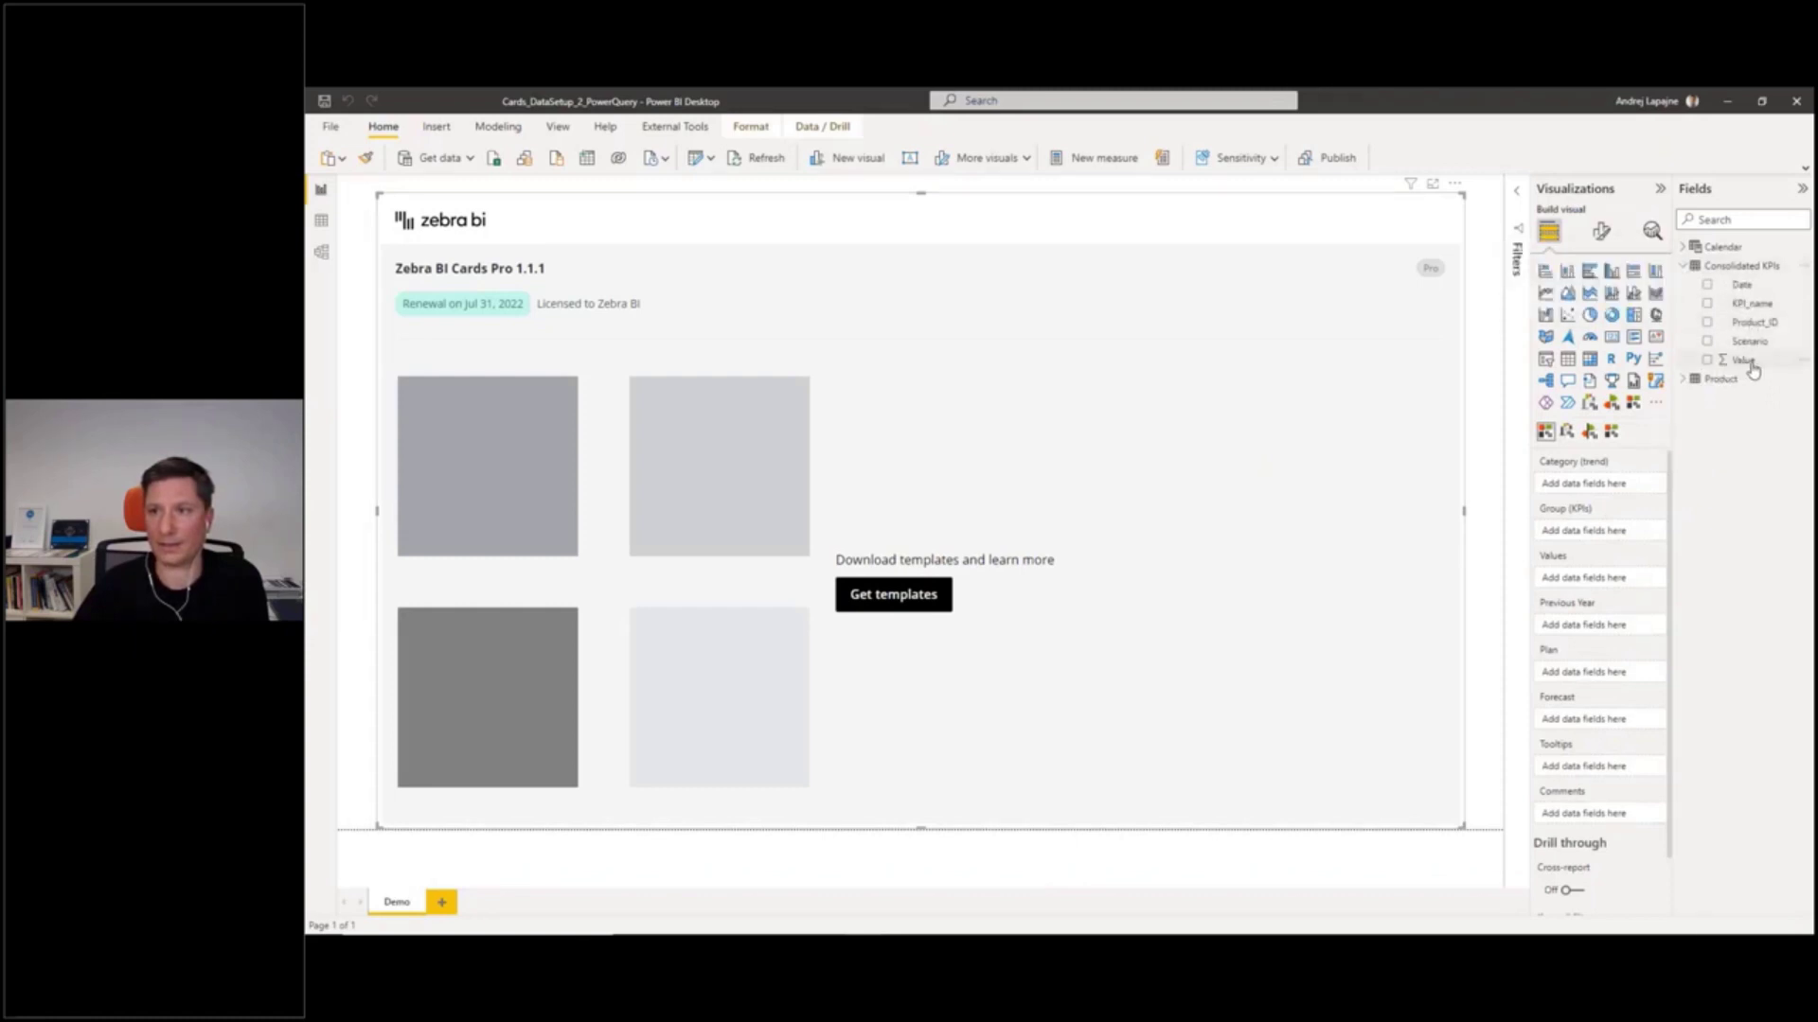
left_click_drag(1752, 370, 1600, 639)
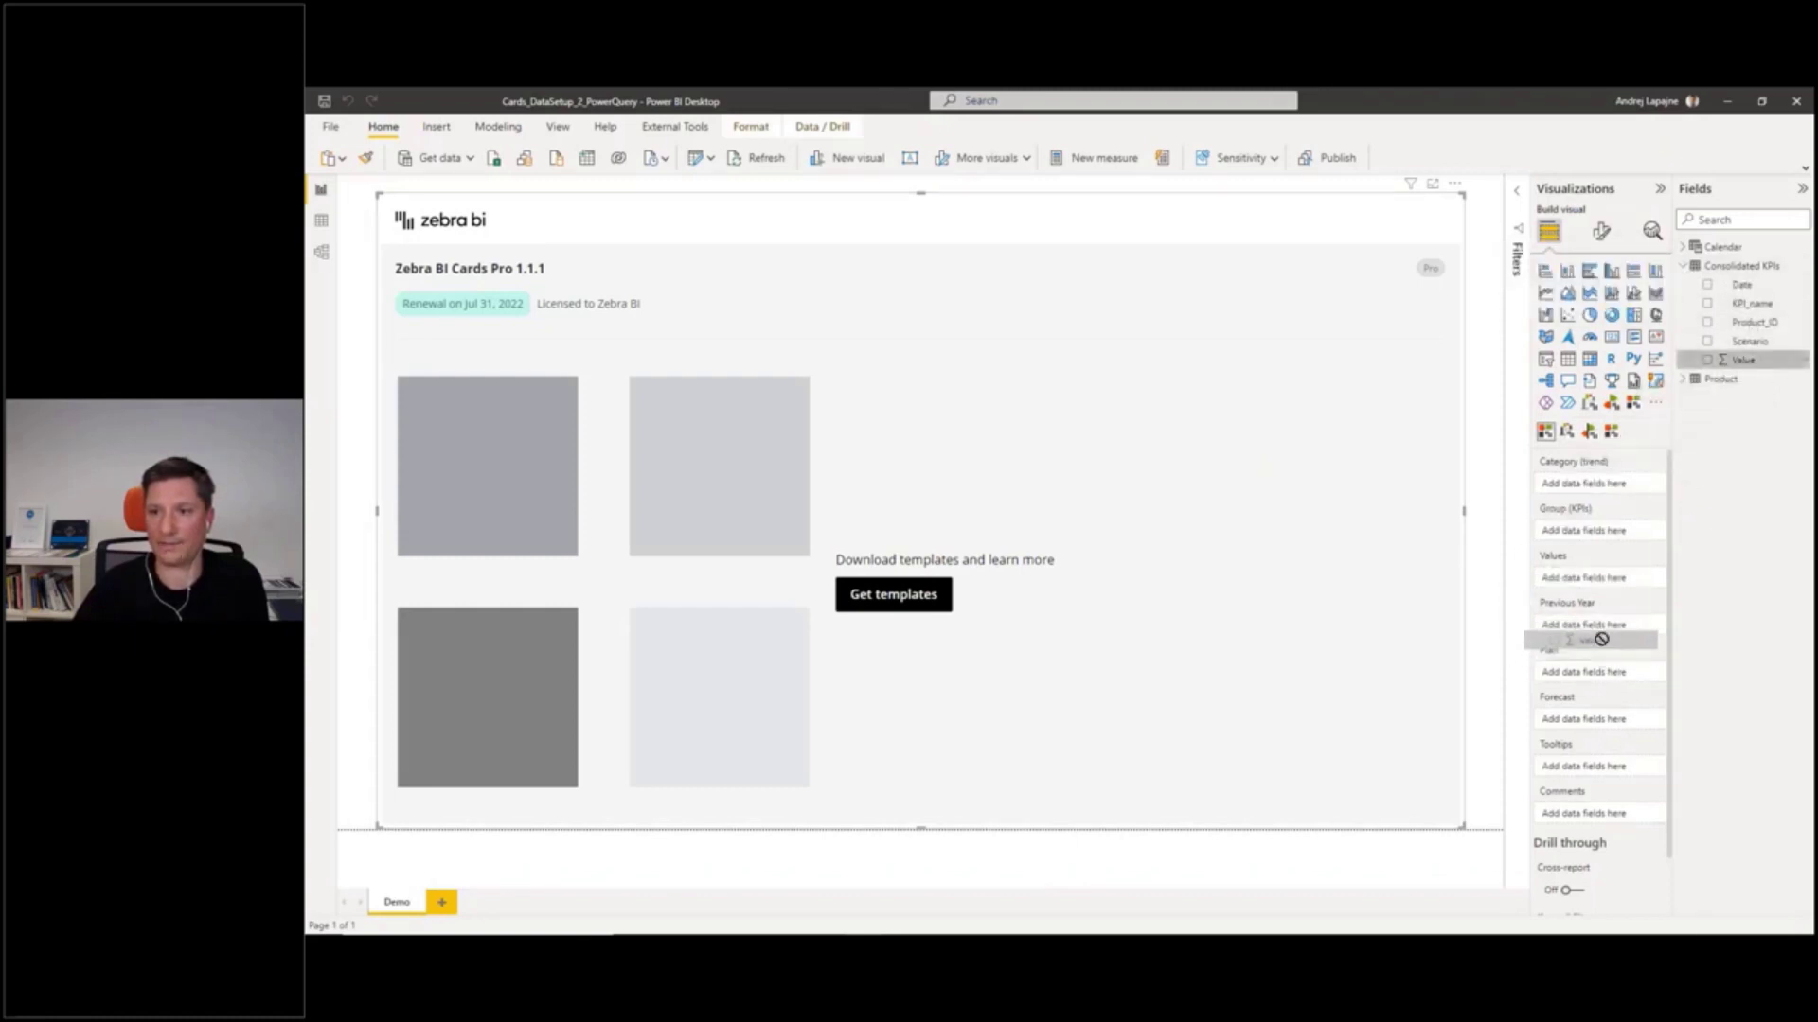
left_click_drag(1600, 639, 1628, 579)
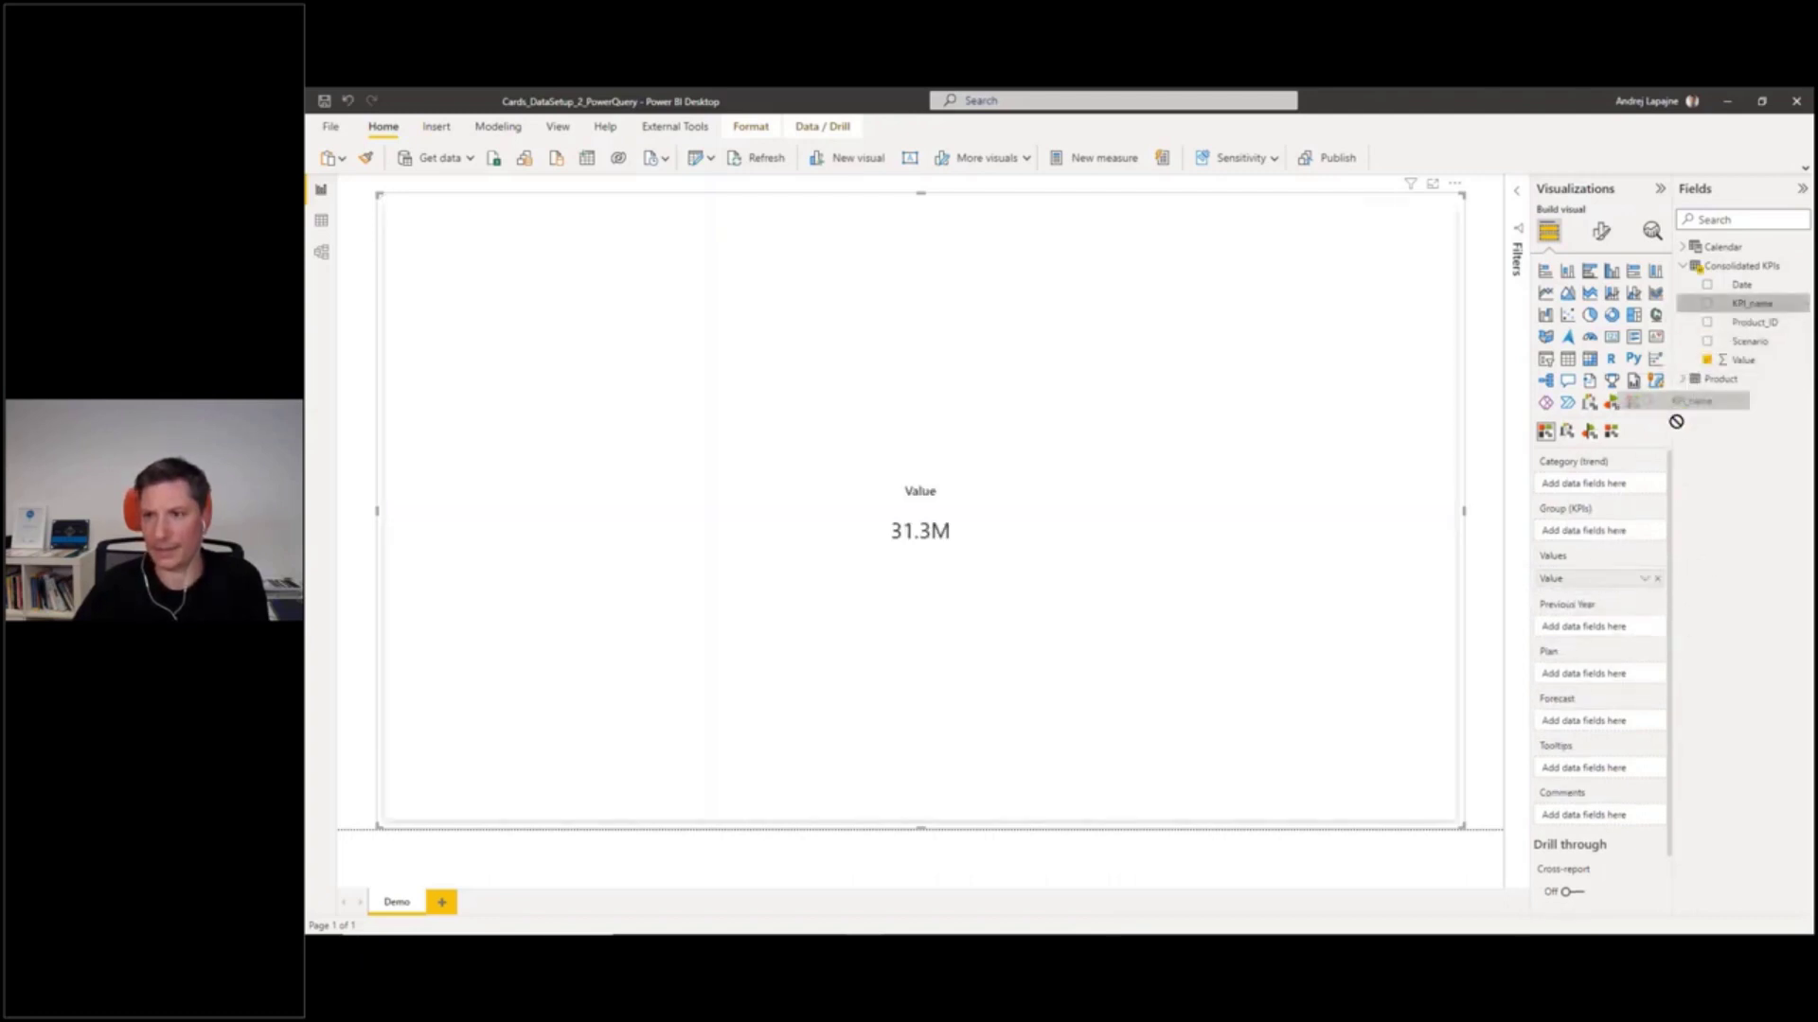
left_click_drag(1752, 303, 1609, 532)
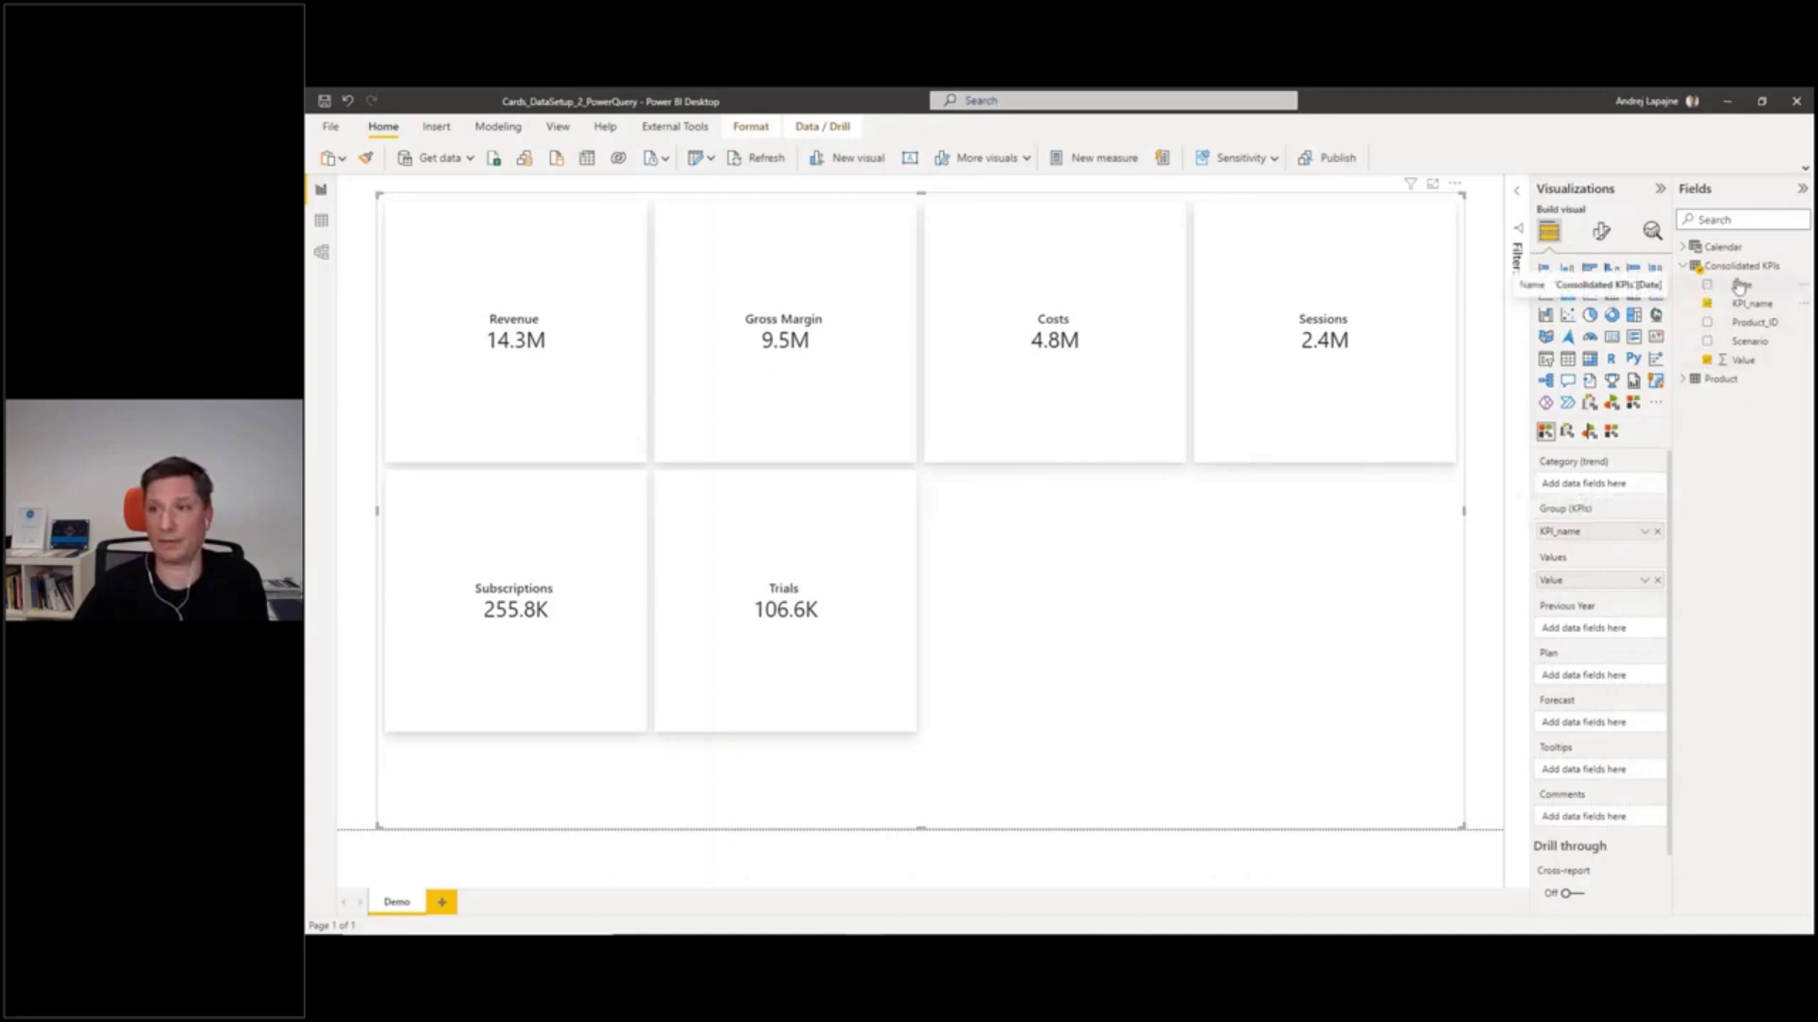
left_click(1702, 249)
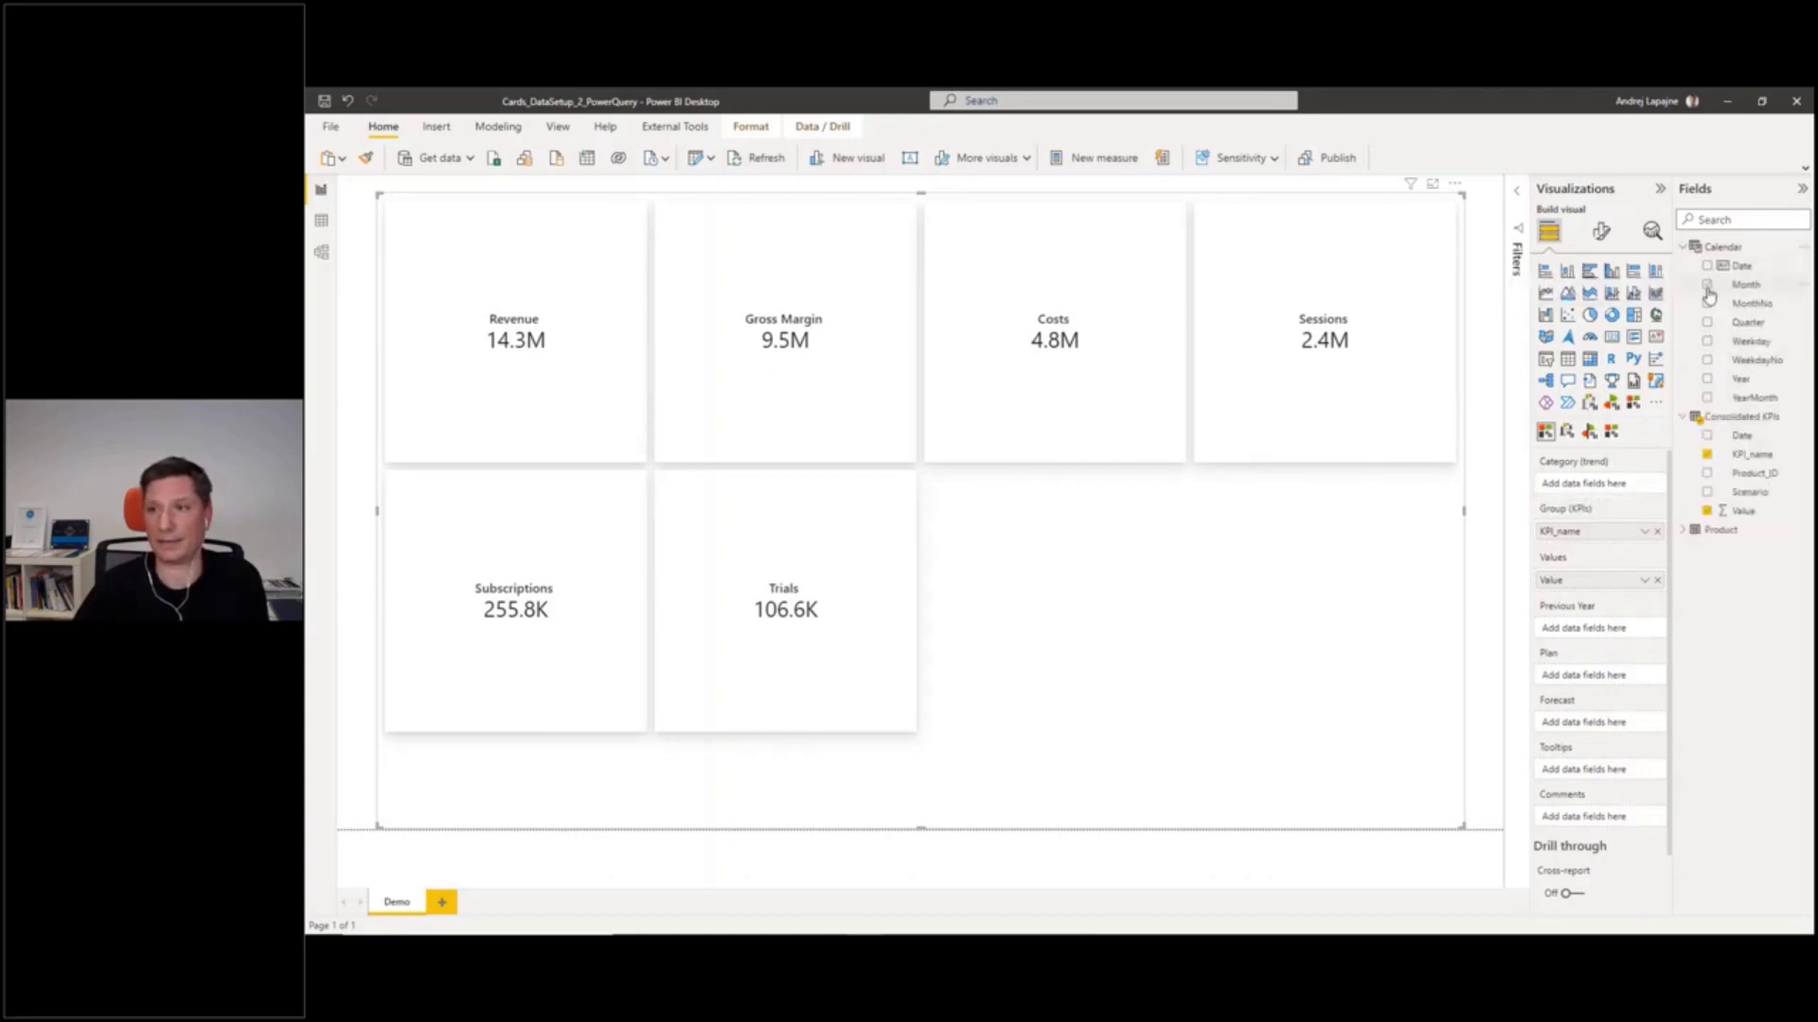
left_click(1708, 288)
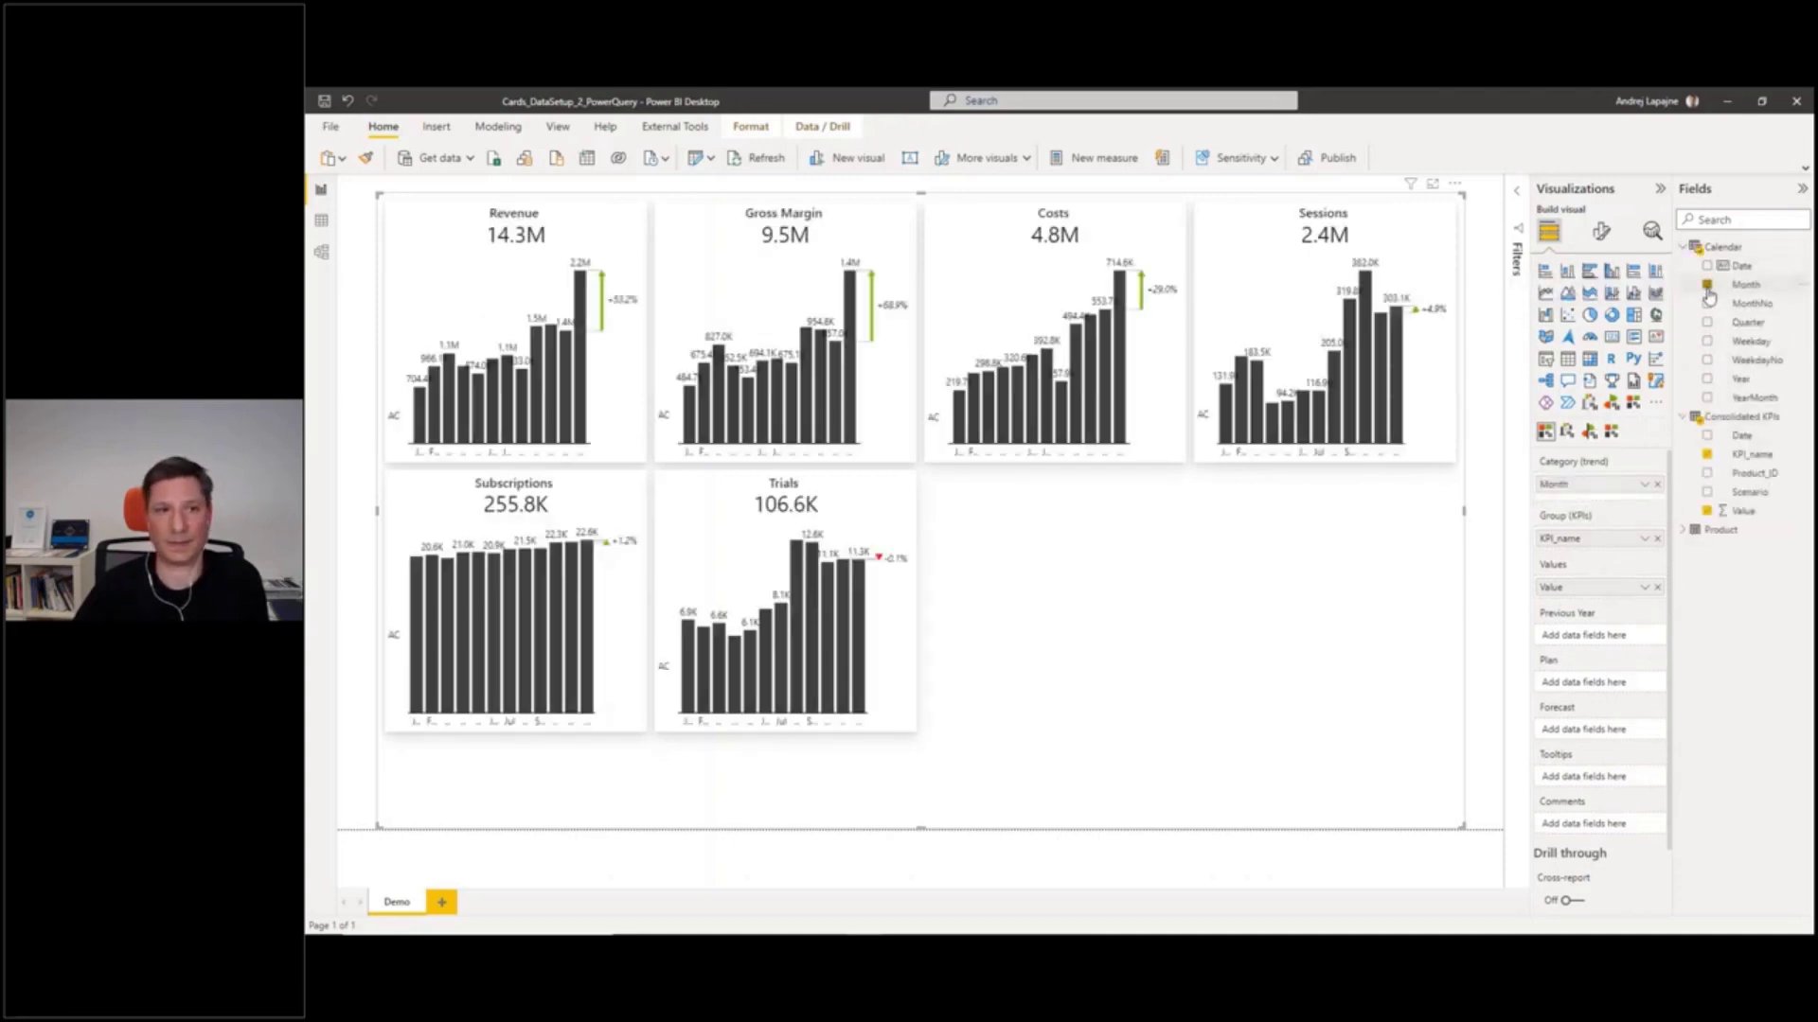